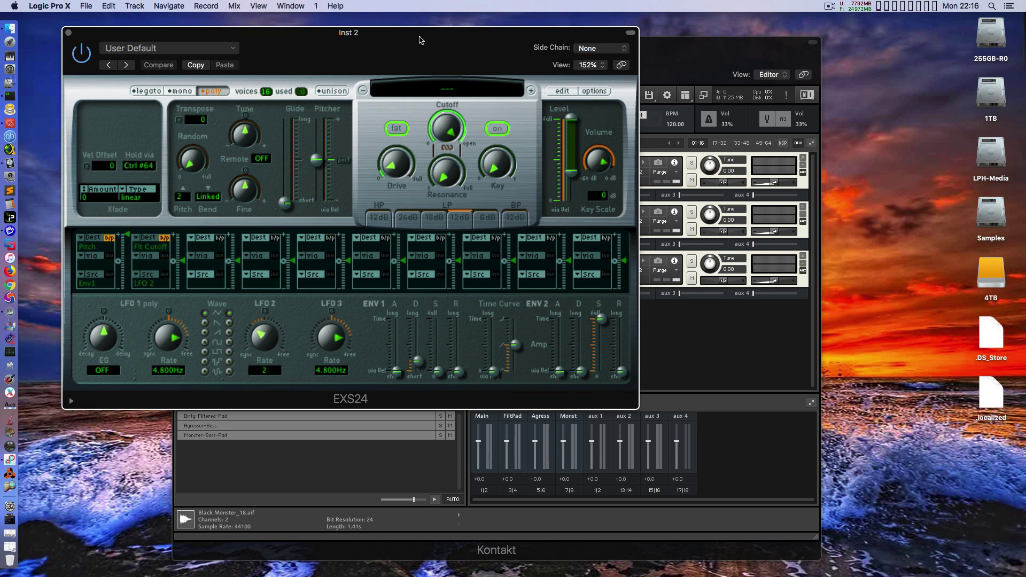
pyautogui.moveTo(420, 37); pyautogui.dragTo(396, 69)
pyautogui.moveTo(631, 50); pyautogui.dragTo(662, 44)
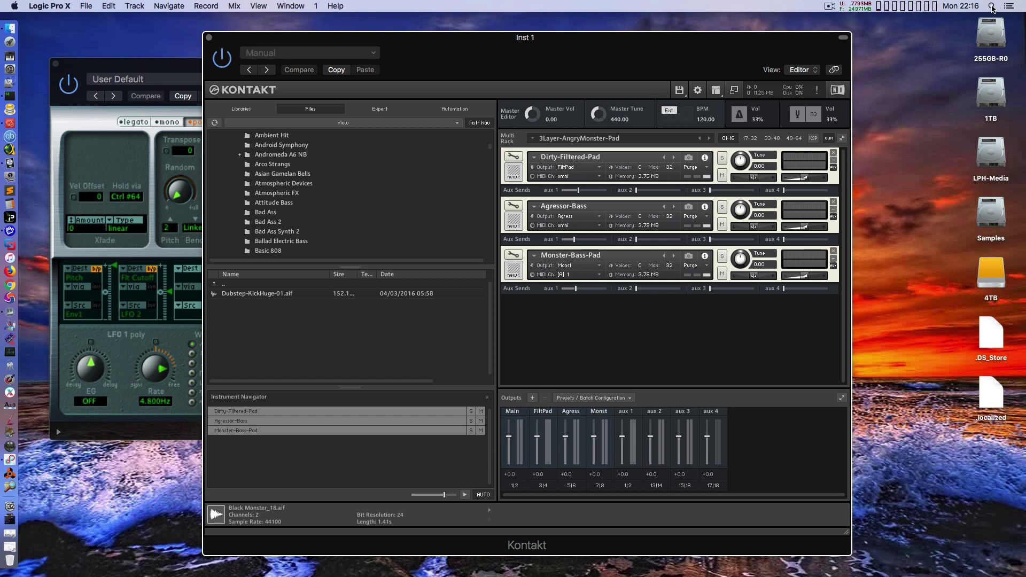
pyautogui.moveTo(775, 37)
pyautogui.mouseDown()
pyautogui.moveTo(836, 37)
pyautogui.moveTo(784, 36)
pyautogui.mouseUp()
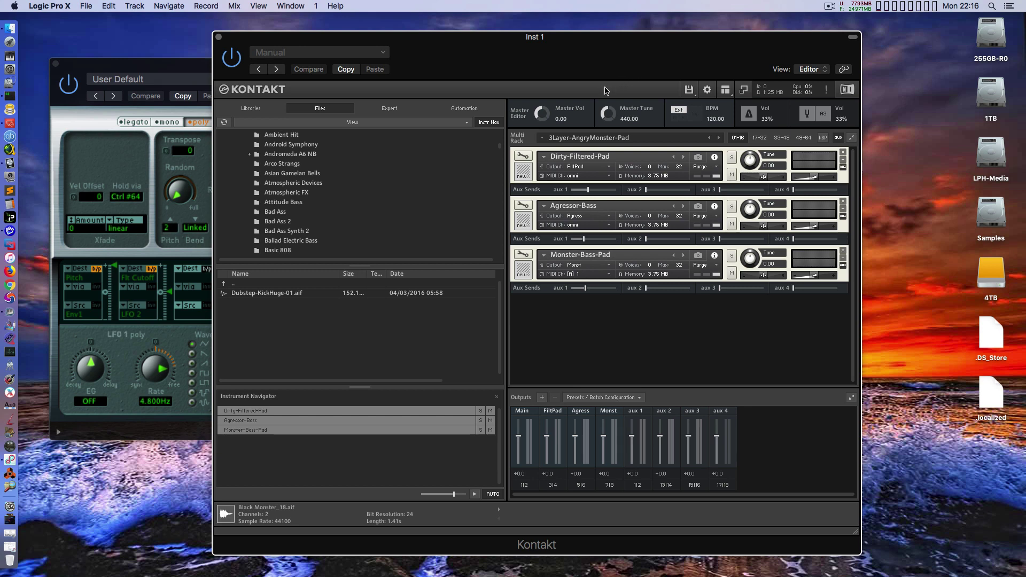
pyautogui.moveTo(617, 45); pyautogui.dragTo(644, 54)
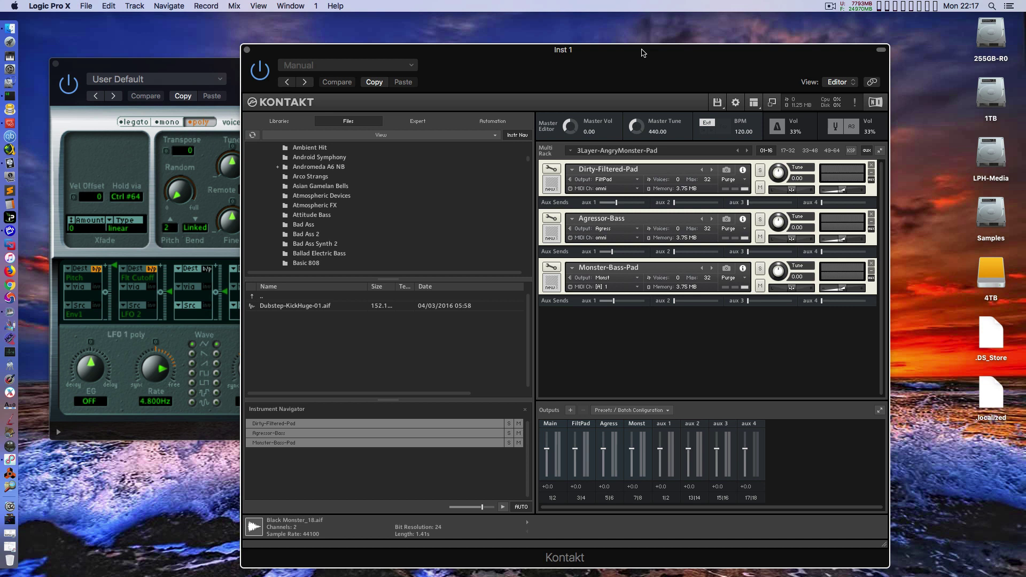
pyautogui.moveTo(642, 52); pyautogui.dragTo(641, 50)
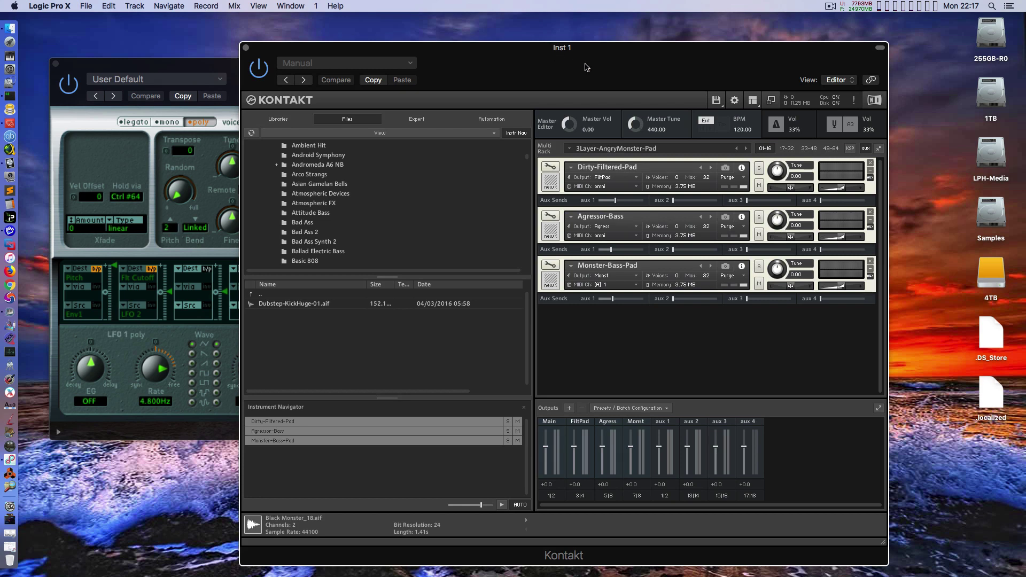
pyautogui.moveTo(581, 50); pyautogui.dragTo(563, 35)
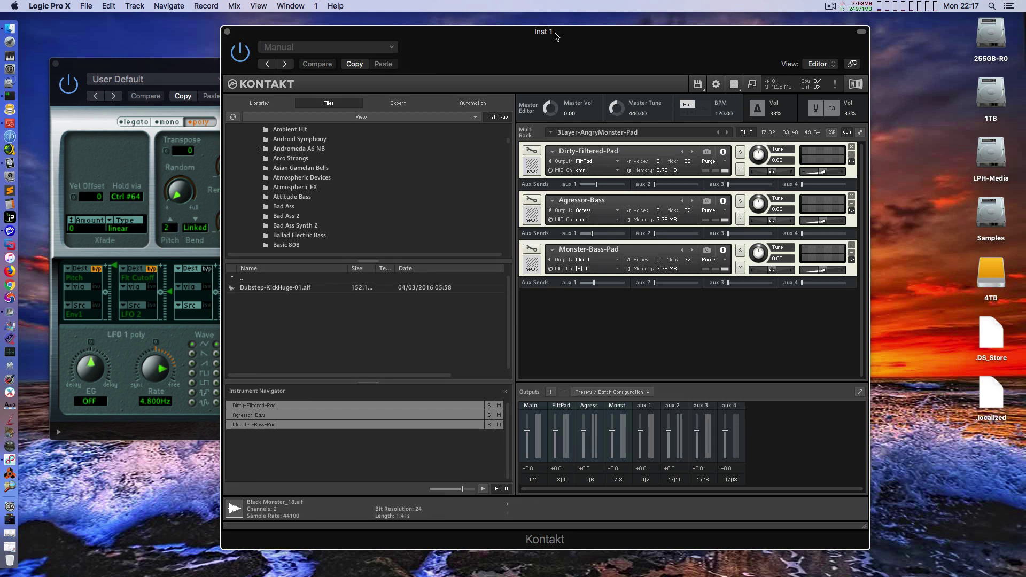
pyautogui.moveTo(510, 40)
pyautogui.mouseDown()
pyautogui.moveTo(547, 53)
pyautogui.moveTo(510, 40)
pyautogui.mouseUp()
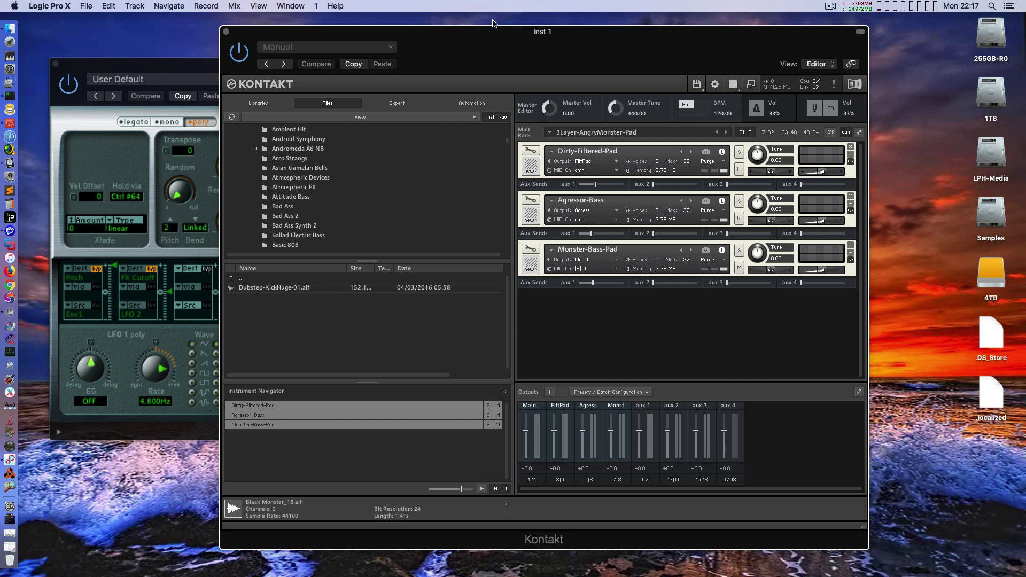
pyautogui.moveTo(493, 26); pyautogui.dragTo(522, 23)
# Switch to Finder and open the EXS Factory Samples folder inside Logic/User on the 1TB drive
pyautogui.click(49, 6)
pyautogui.moveTo(78, 6)
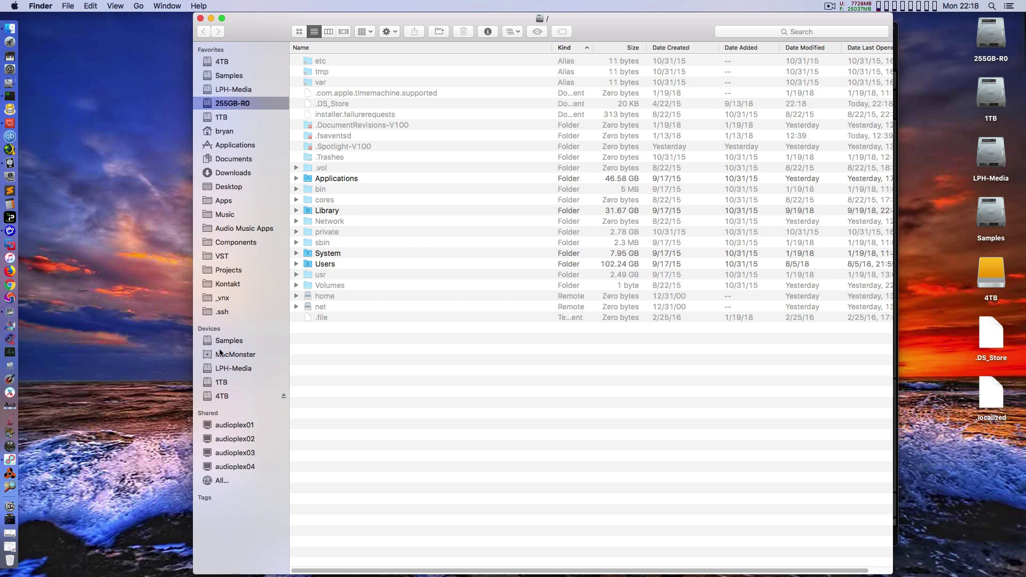
pyautogui.click(221, 382)
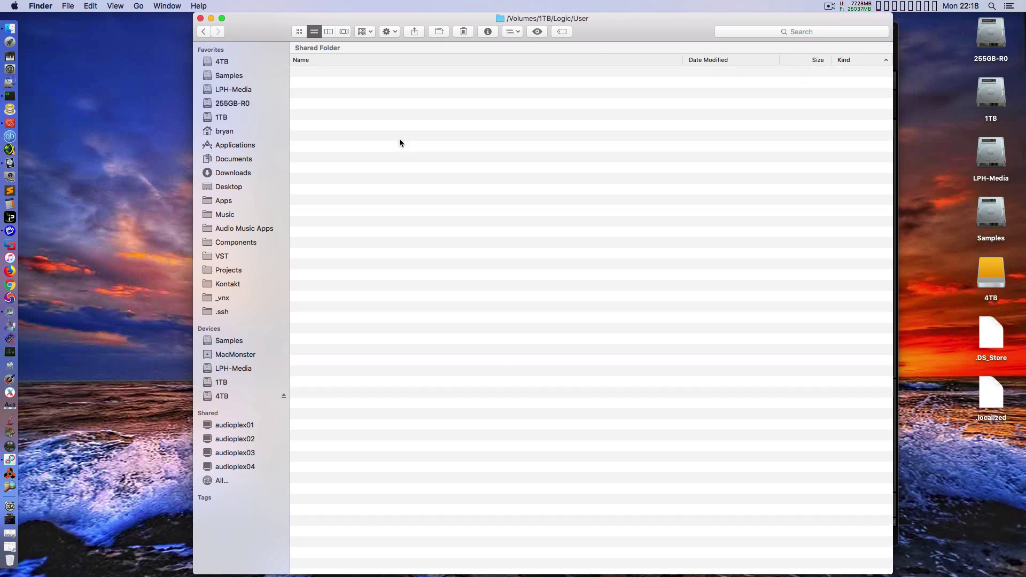
pyautogui.click(298, 106)
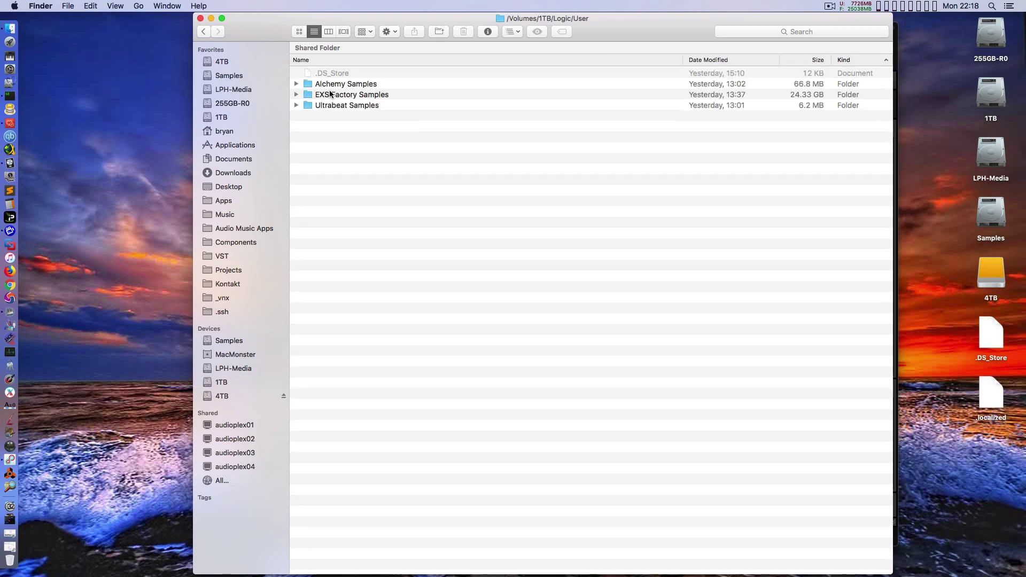
pyautogui.click(330, 97)
pyautogui.doubleClick(329, 96)
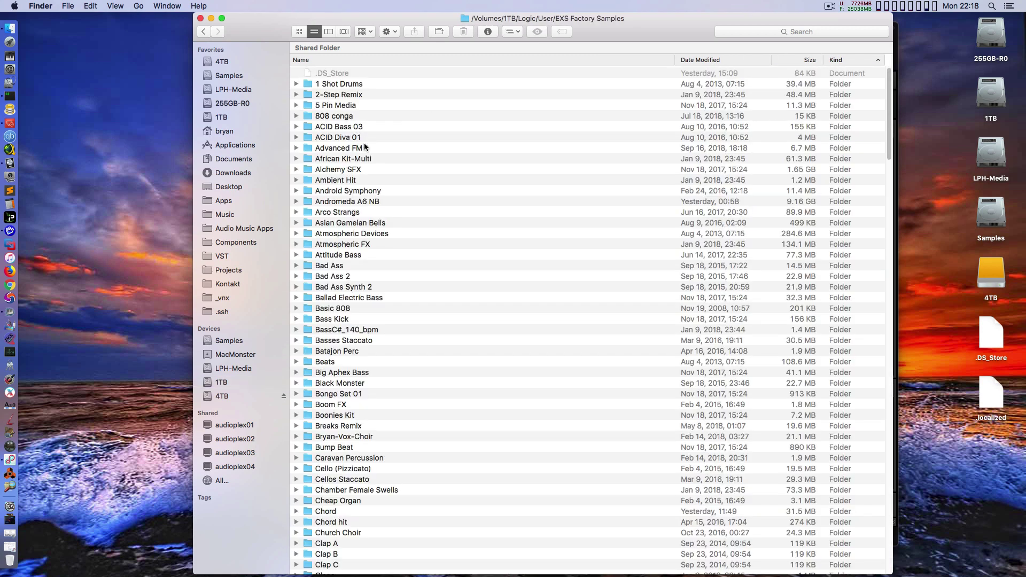
# Look through the list of instrument folders in EXS Factory Samples for one whose sample files can be examined
pyautogui.scroll(-8, 407, 284)
pyautogui.scroll(10, 407, 283)
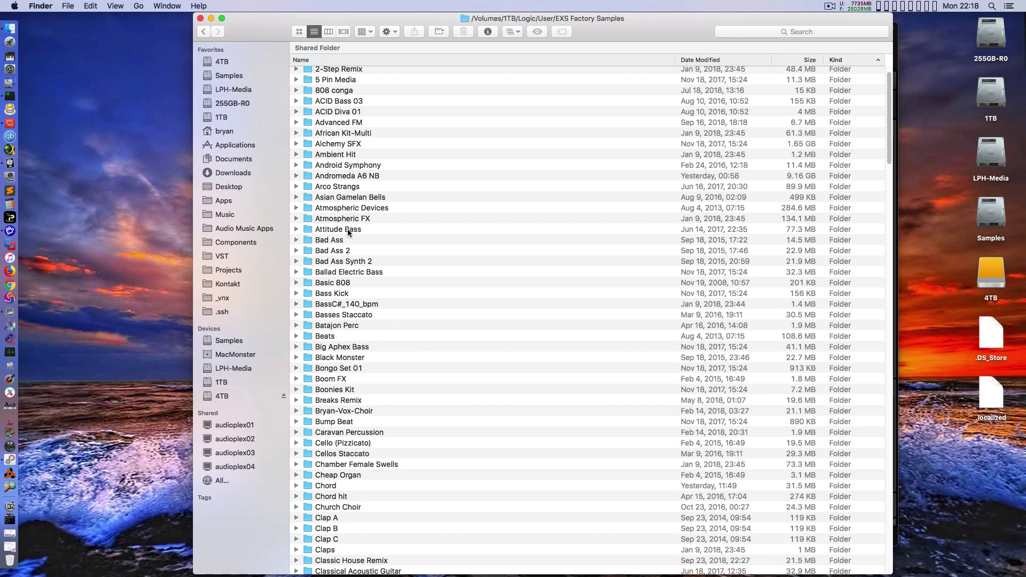
pyautogui.click(334, 296)
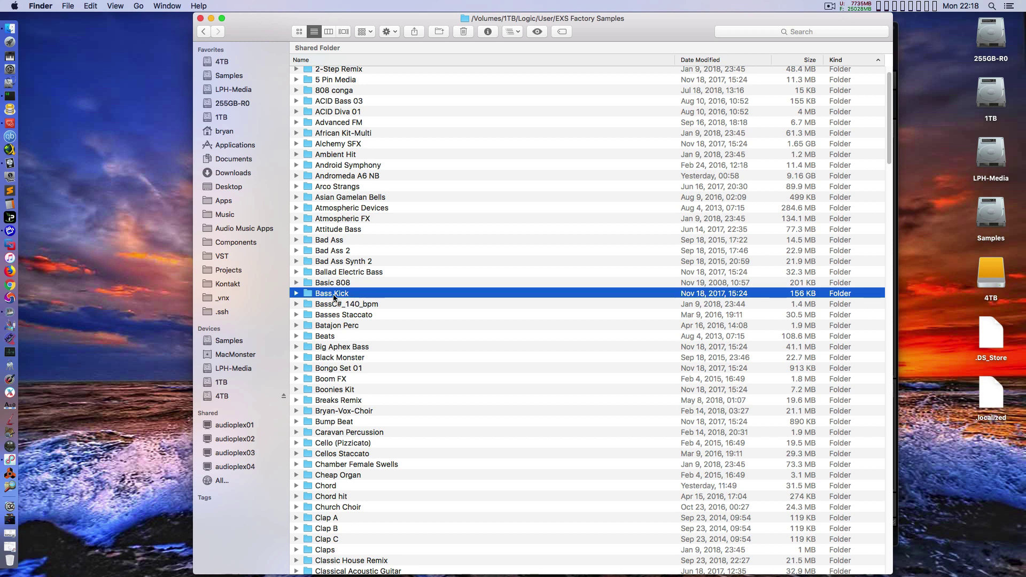
pyautogui.click(330, 327)
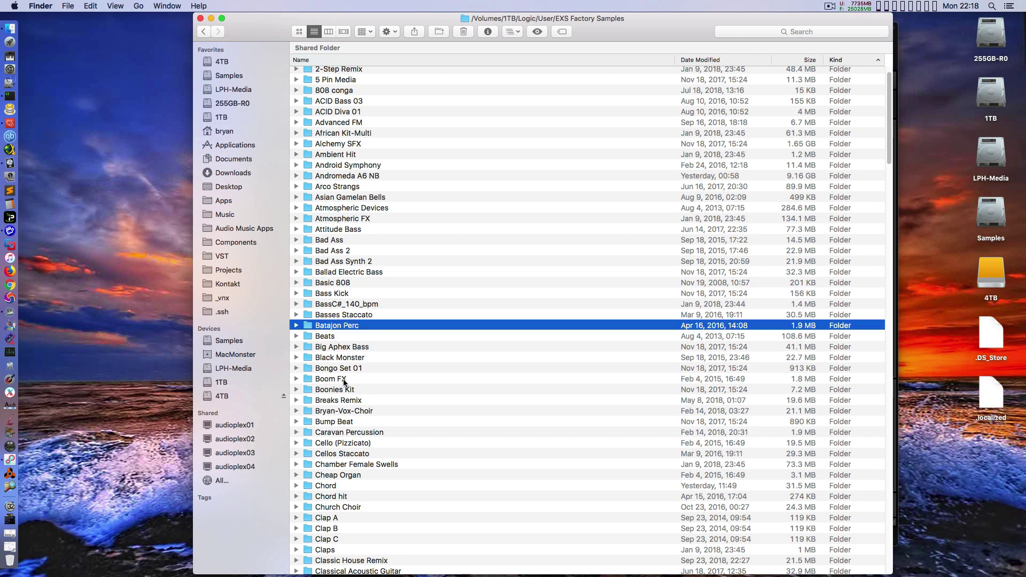
pyautogui.click(342, 380)
pyautogui.click(326, 357)
pyautogui.click(310, 347)
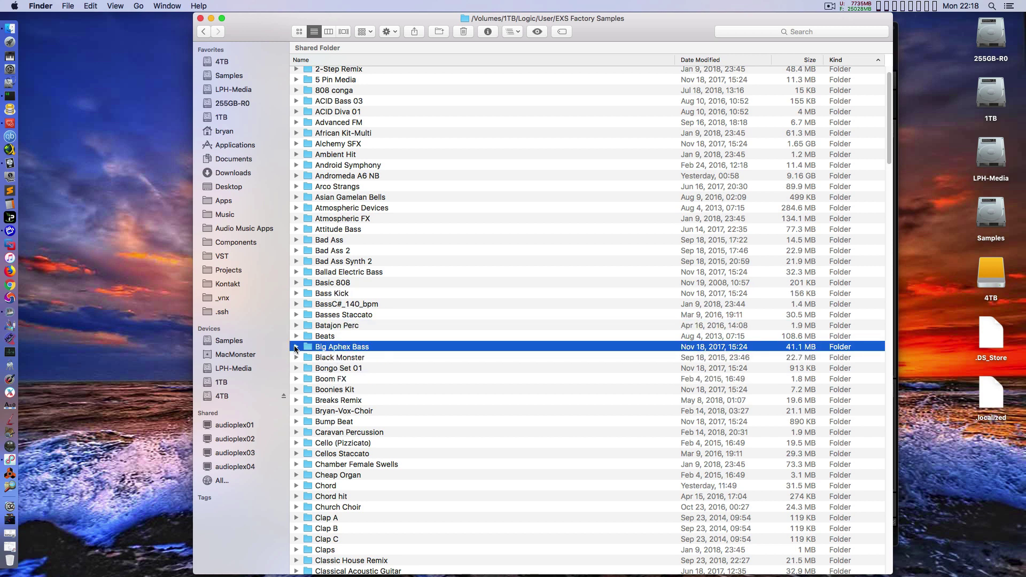
# Inspect the sample files inside the Big Aphex Bass folder, collapse it, and open the folder itself
pyautogui.click(296, 346)
pyautogui.scroll(-10, 393, 360)
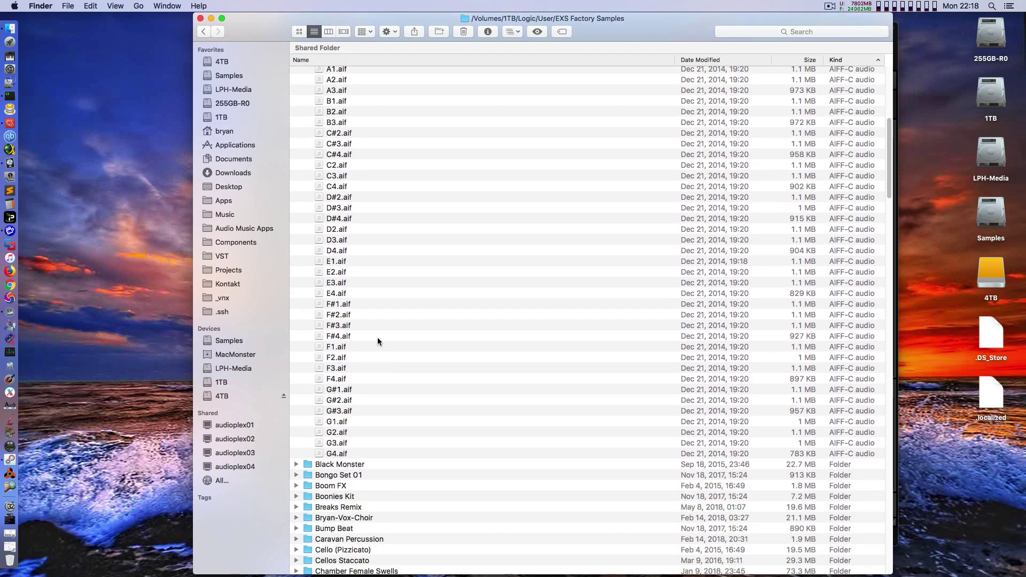
pyautogui.scroll(5, 378, 341)
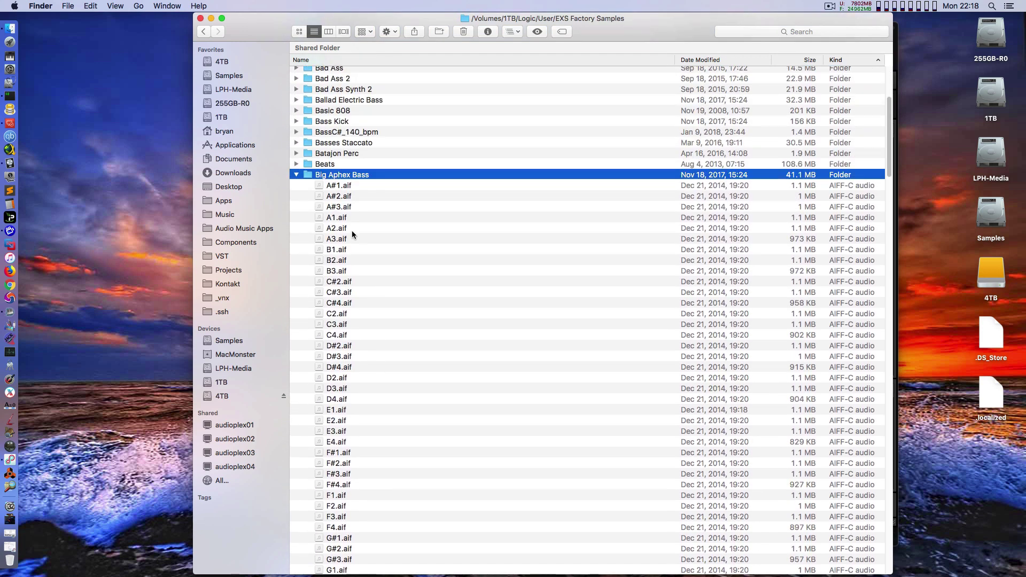
pyautogui.click(296, 175)
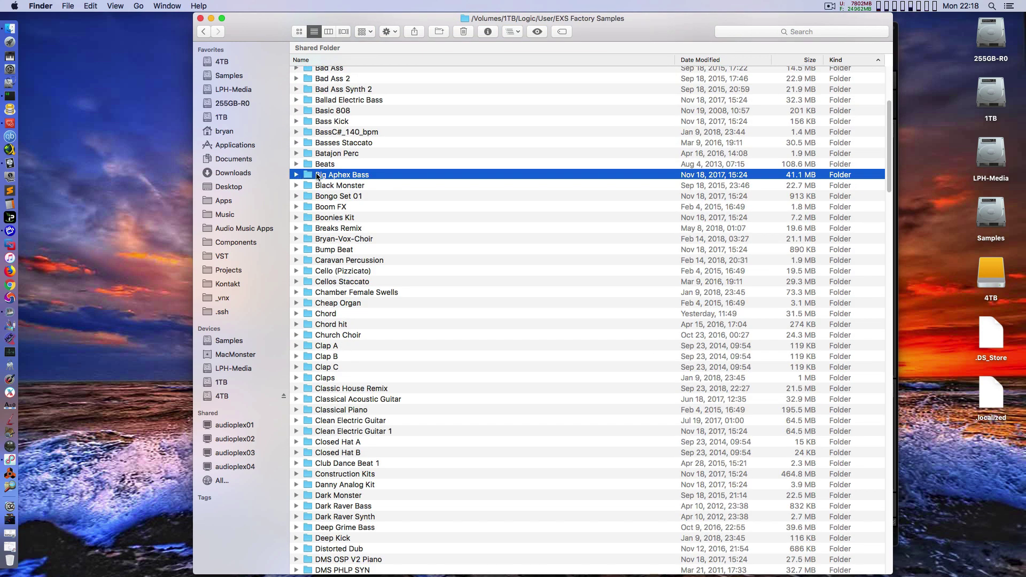
pyautogui.doubleClick(318, 175)
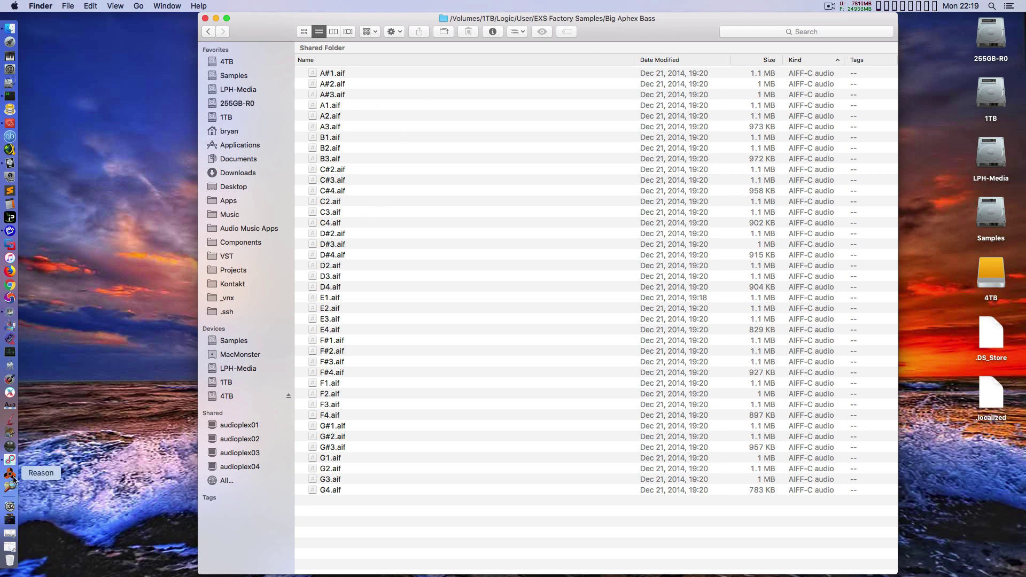
# Open NameChanger beside the Finder window and add all audio files from the Big Aphex Bass folder to its rename list
pyautogui.click(9, 423)
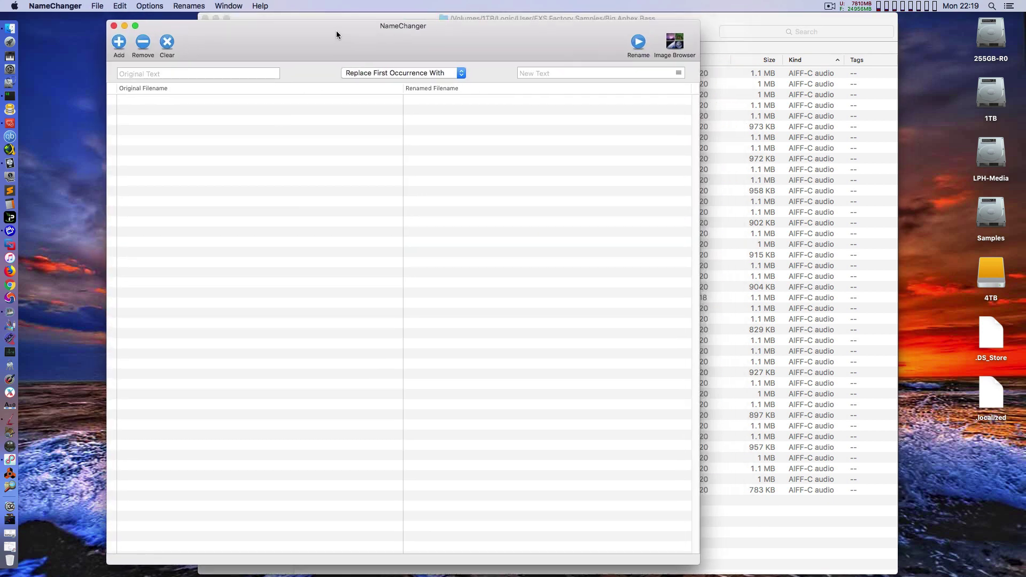
pyautogui.moveTo(337, 35)
pyautogui.mouseDown()
pyautogui.moveTo(305, 28)
pyautogui.moveTo(329, 29)
pyautogui.mouseUp()
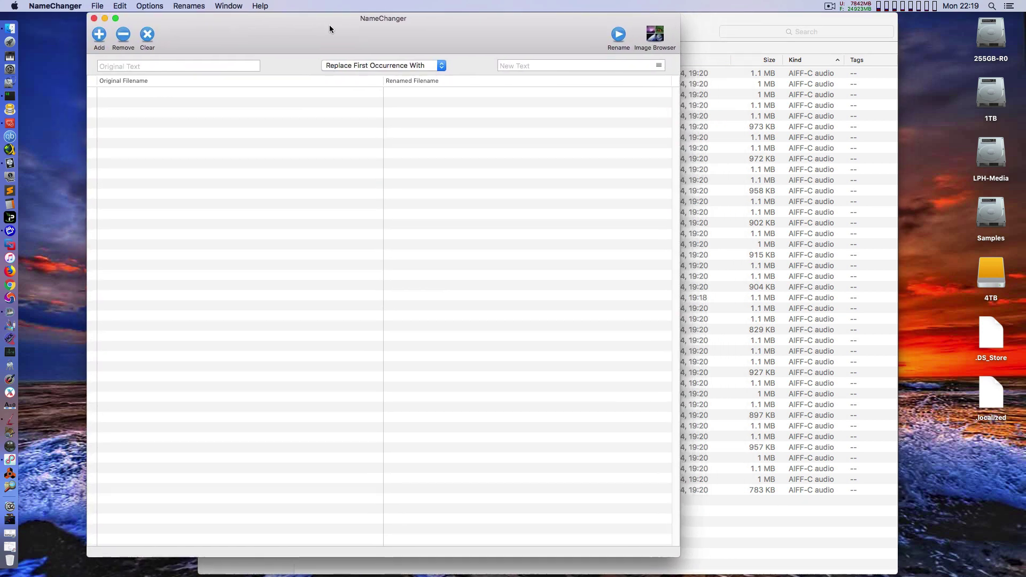
pyautogui.moveTo(721, 20); pyautogui.dragTo(805, 7)
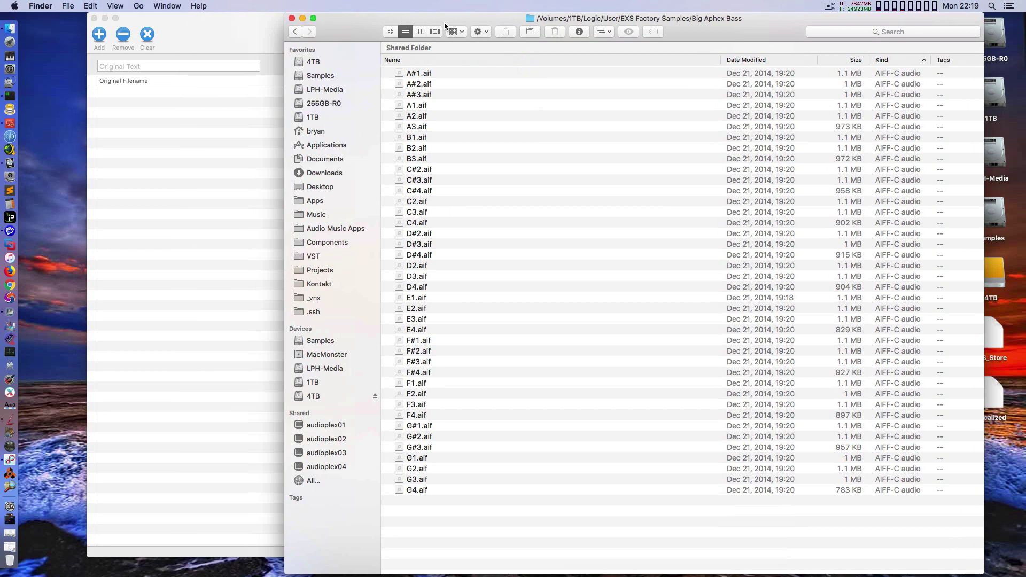
pyautogui.moveTo(445, 26); pyautogui.dragTo(550, 26)
pyautogui.moveTo(530, 511); pyautogui.dragTo(247, 133)
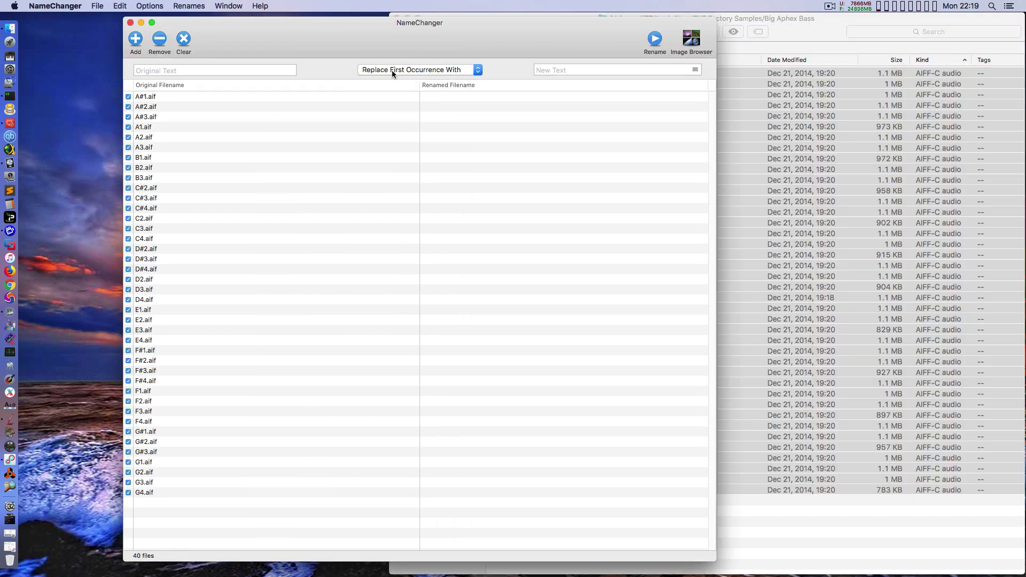
# Set the renaming mode for the listed files to Prepend
pyautogui.click(393, 70)
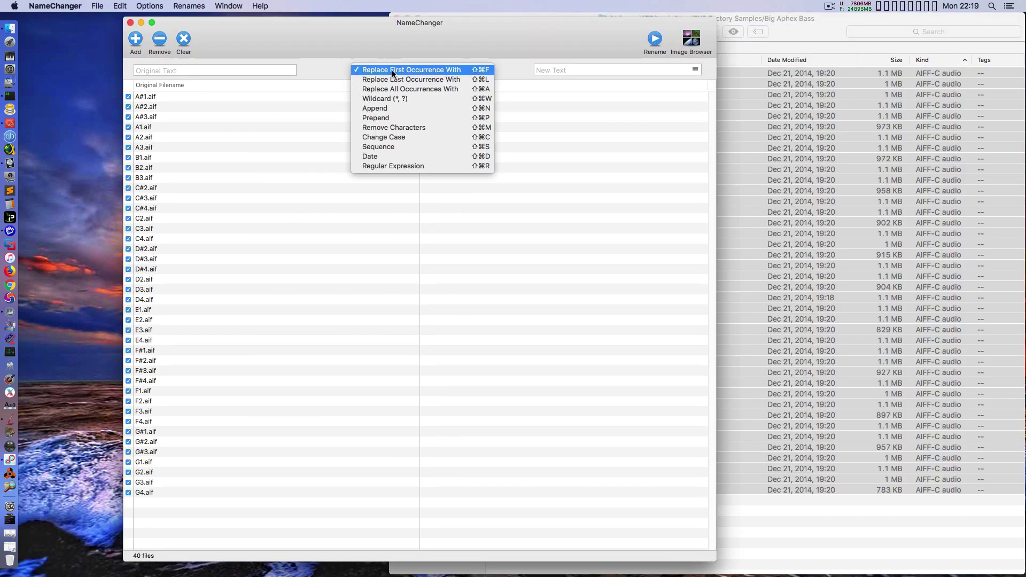
pyautogui.click(402, 119)
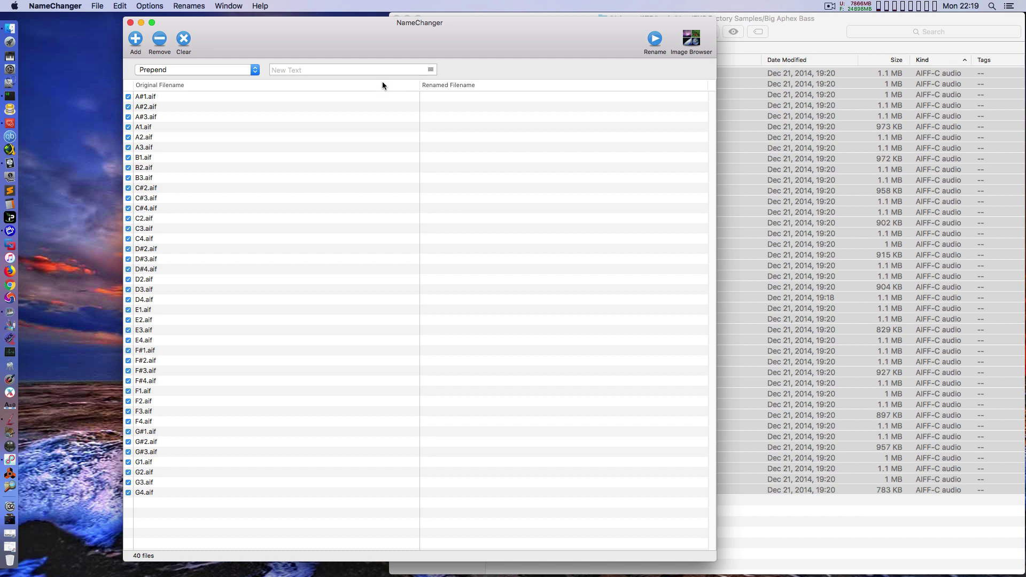
pyautogui.moveTo(356, 41); pyautogui.dragTo(339, 39)
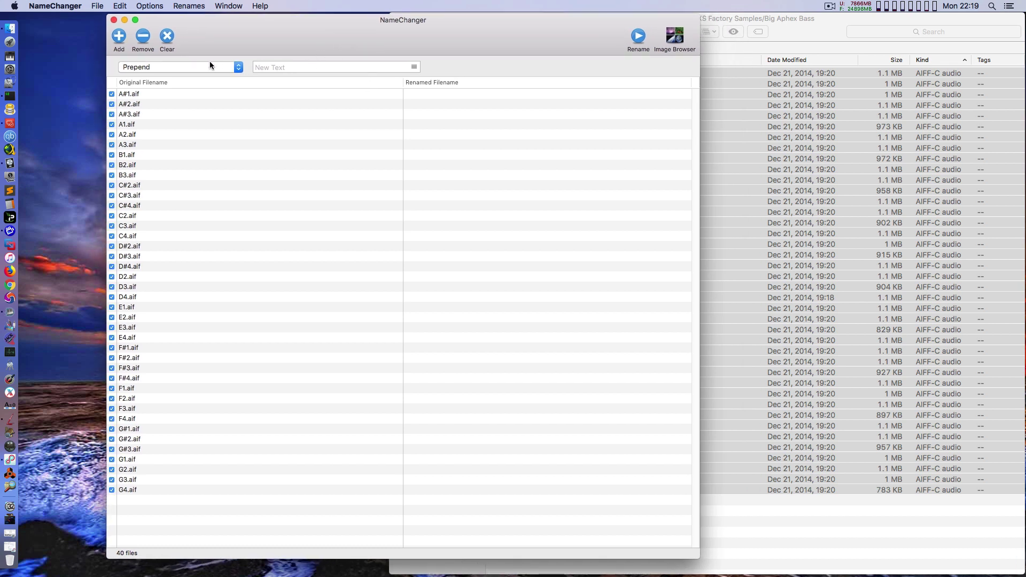
# Try BLAH-BLAH-BLAH- as the text to prepend to the filenames
pyautogui.click(304, 66)
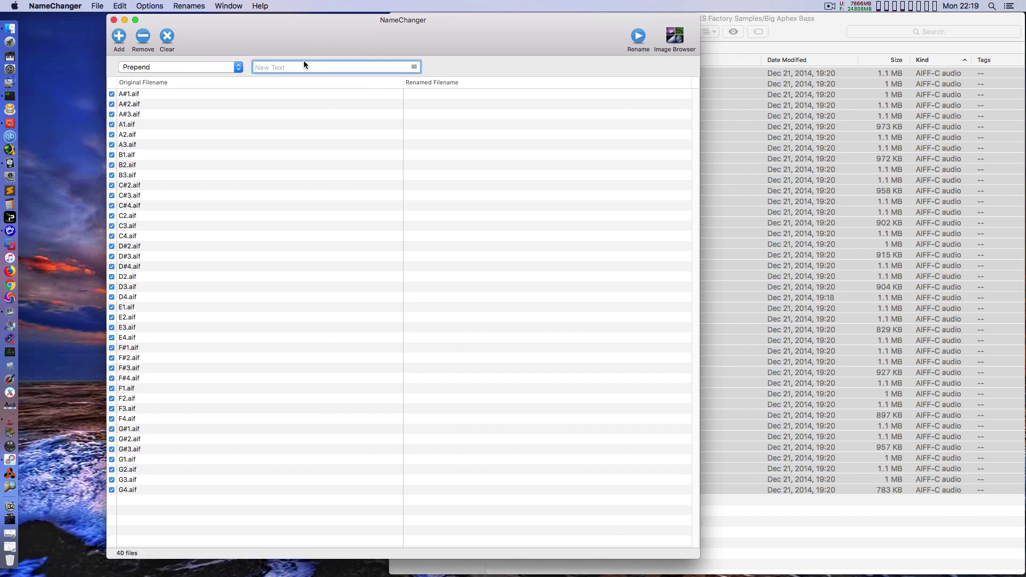
pyautogui.write('BLAH')
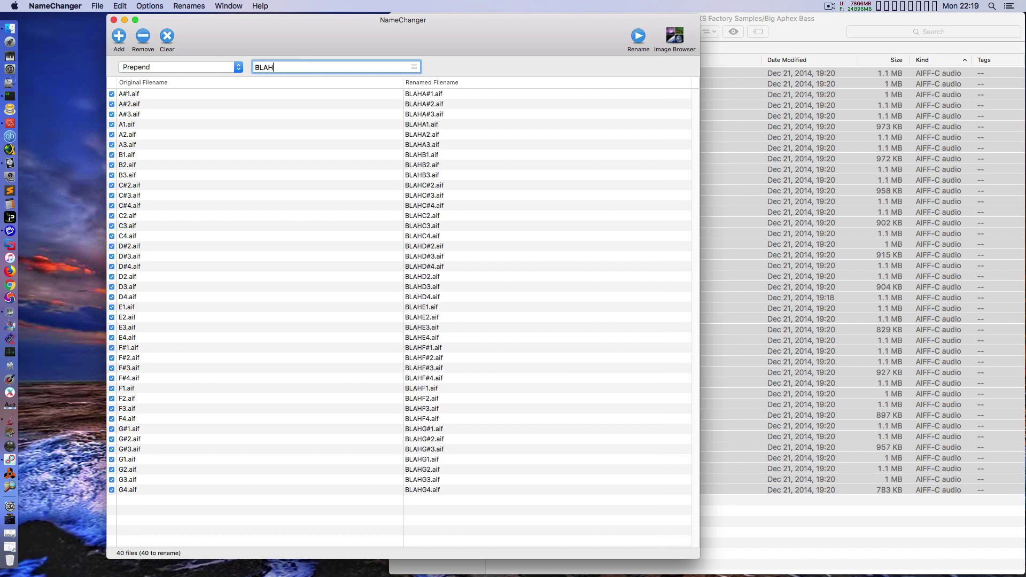
pyautogui.write('-BLA')
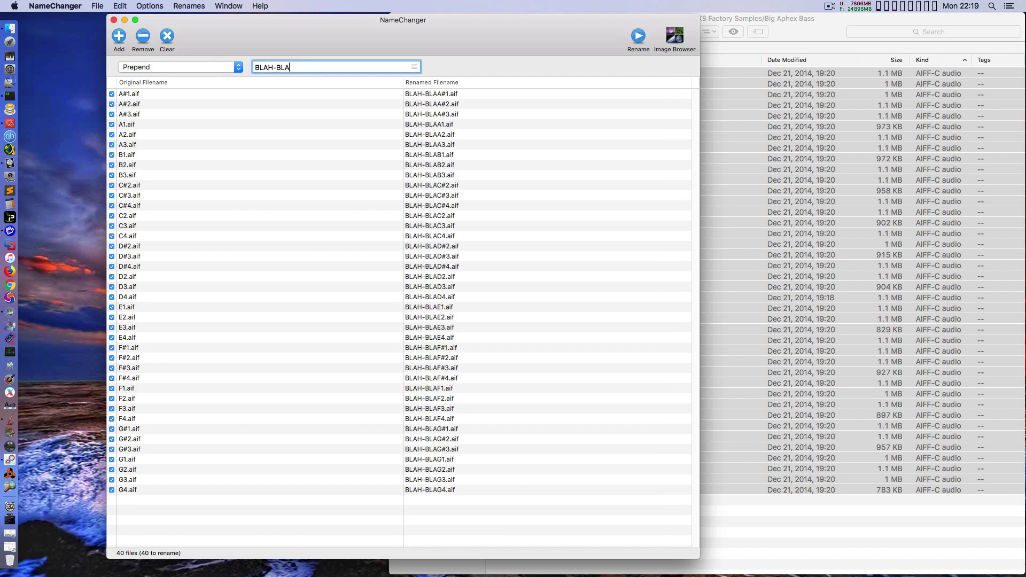
pyautogui.write('H-BLAH-B')
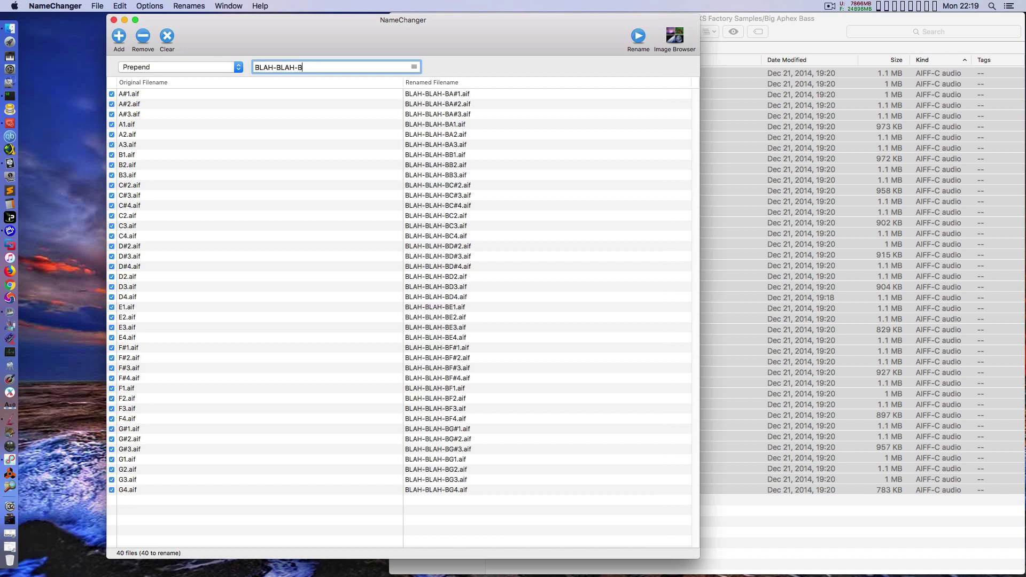
pyautogui.write('-')
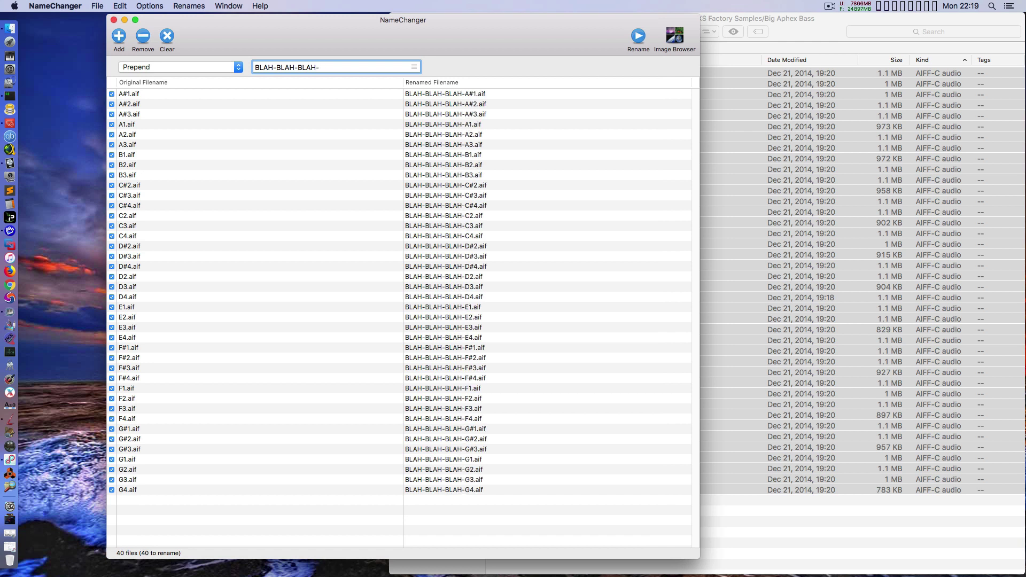
# Clear the whole trial prefix from the new text for the filenames
pyautogui.press('BackSpace')
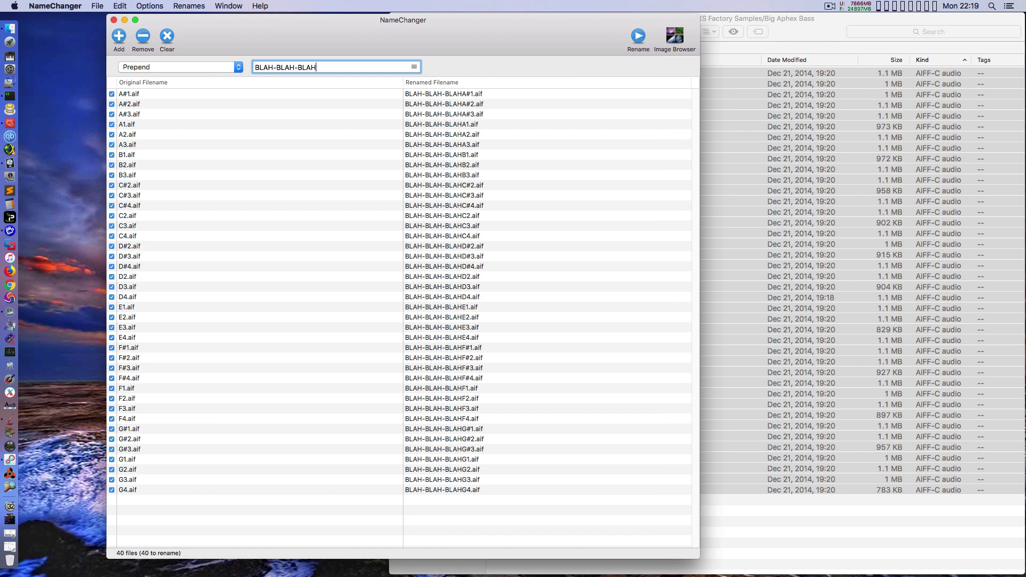
pyautogui.press('Left')
pyautogui.press('BackSpace')
pyautogui.press('BackSpace')
pyautogui.press('BackSpace')
pyautogui.press('BackSpace')
pyautogui.press('BackSpace')
pyautogui.press('BackSpace')
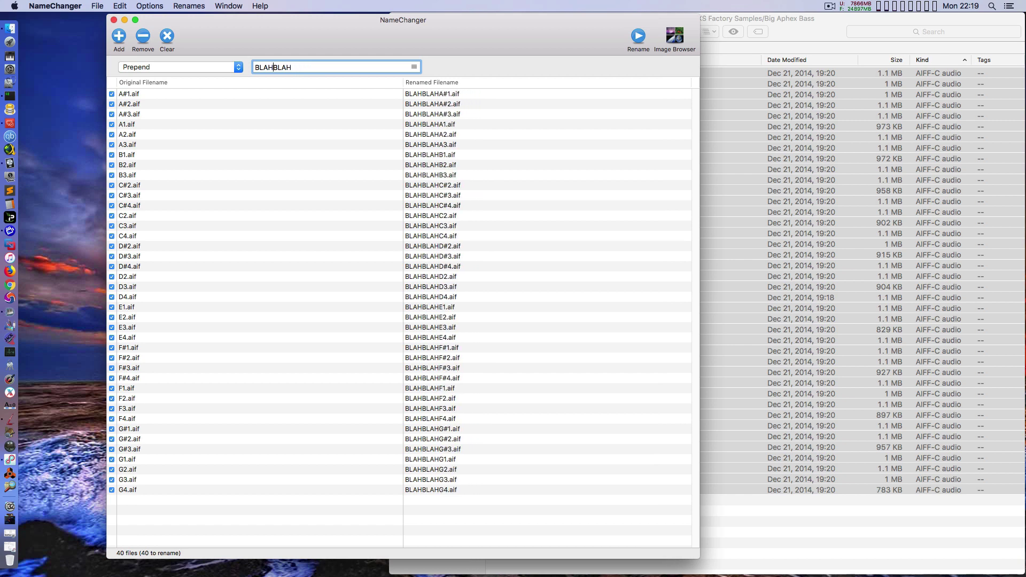
pyautogui.press('BackSpace')
pyautogui.press('BackSpace')
pyautogui.press('BackSpace')
pyautogui.press('BackSpace')
pyautogui.press('BackSpace')
pyautogui.press('BackSpace')
pyautogui.press('BackSpace')
pyautogui.press('BackSpace')
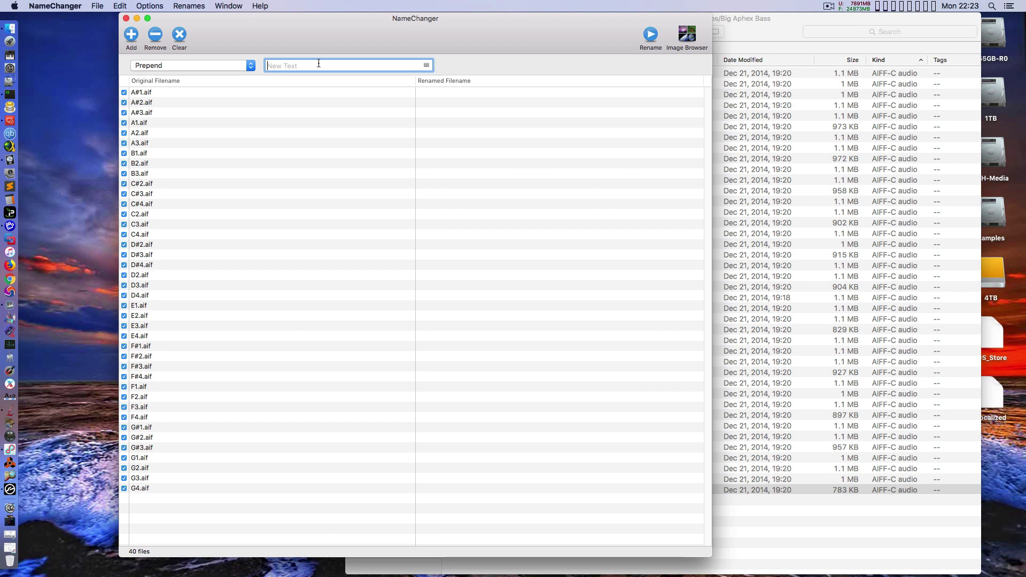
# Enter AphexBass_ as the text to prepend to all listed sample filenames
pyautogui.write('A')
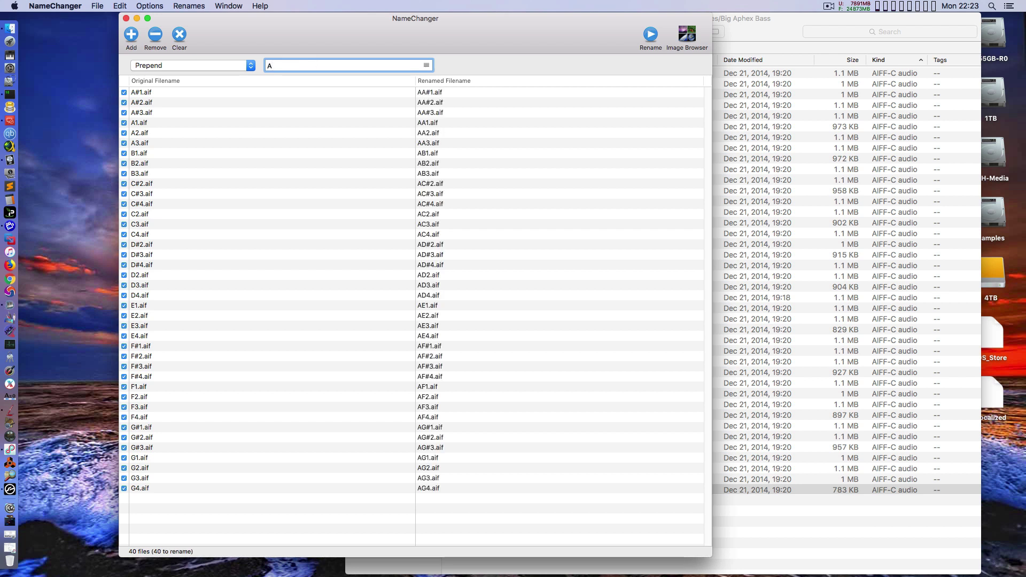
pyautogui.write('PH')
pyautogui.press('BackSpace')
pyautogui.press('BackSpace')
pyautogui.write('ph')
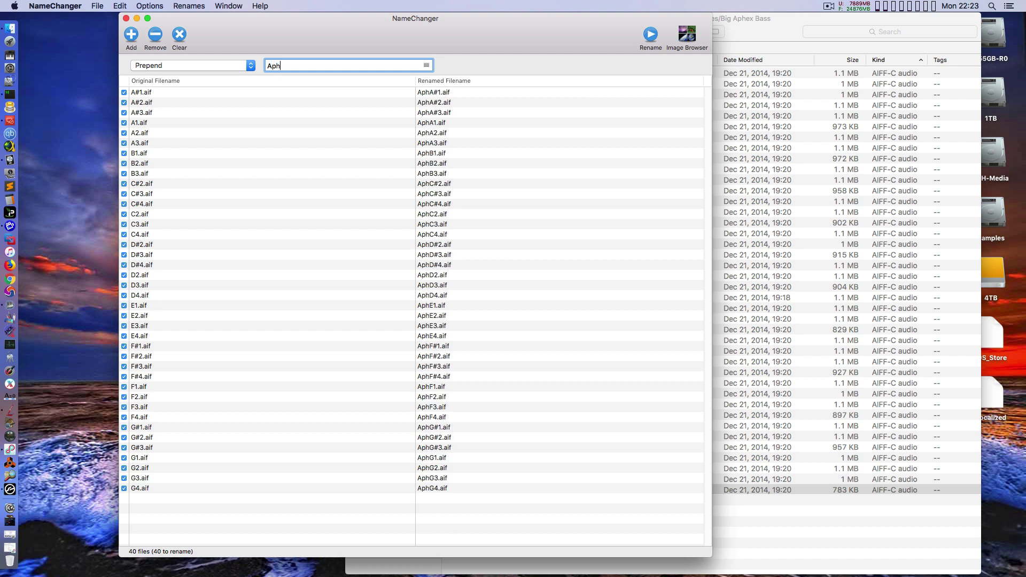
pyautogui.write('exBas')
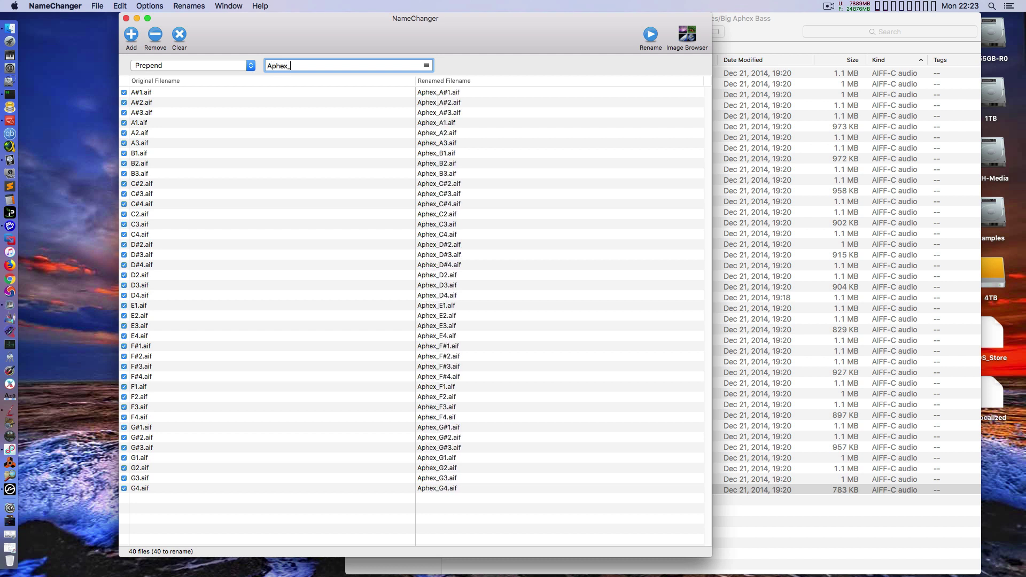
pyautogui.write('s')
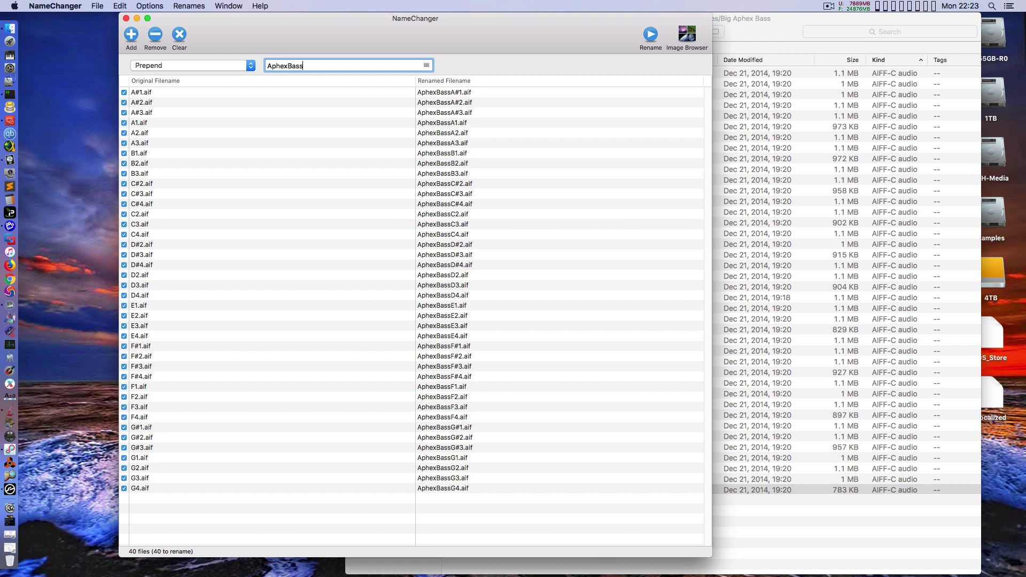
pyautogui.write('_')
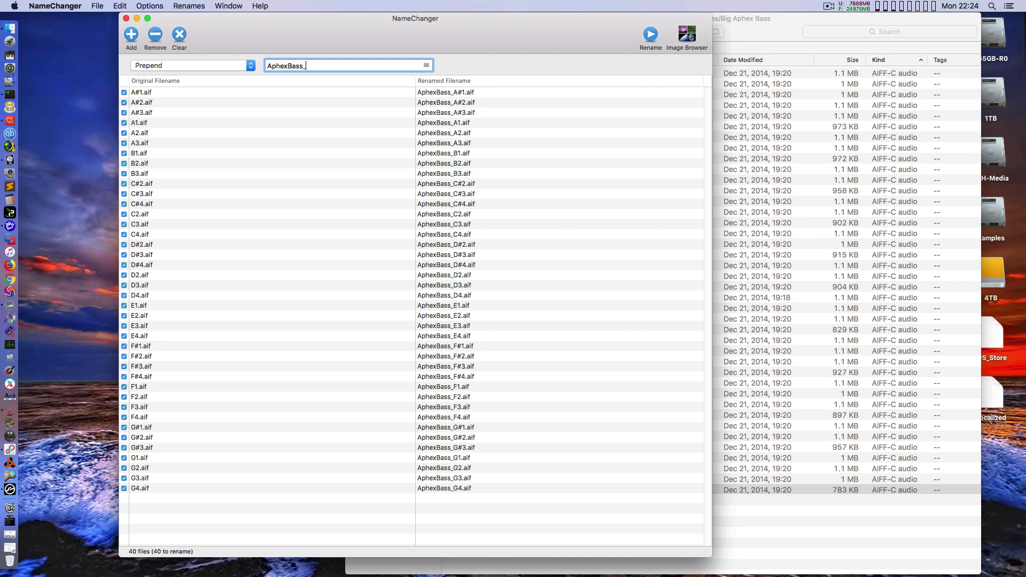
# Try extending the prepended text to AphexBass_AphexBass_A#_1. to demonstrate a longer sample naming pattern
pyautogui.write('Aph')
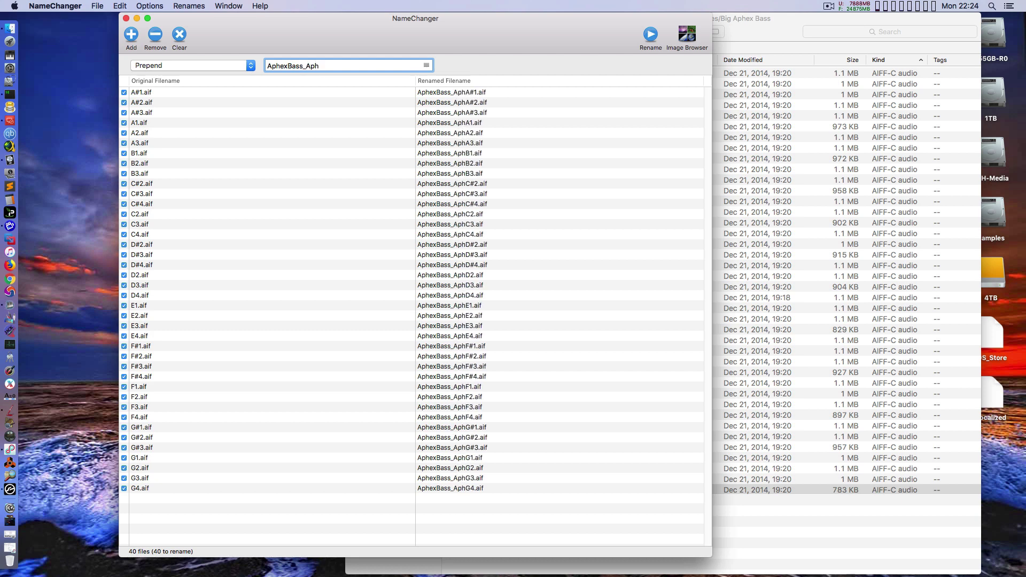
pyautogui.write('ex')
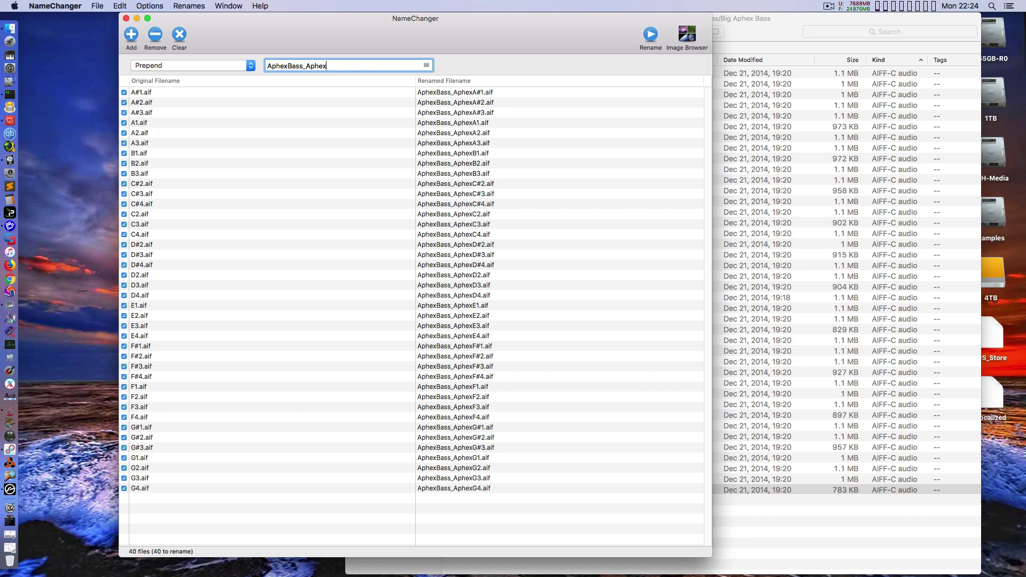
pyautogui.write('Bass_')
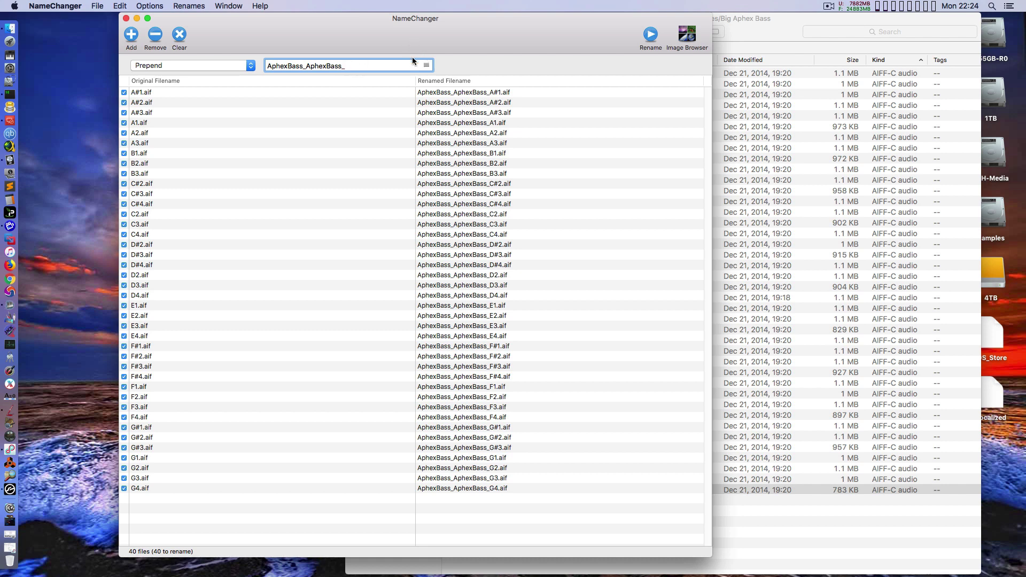
pyautogui.write('A')
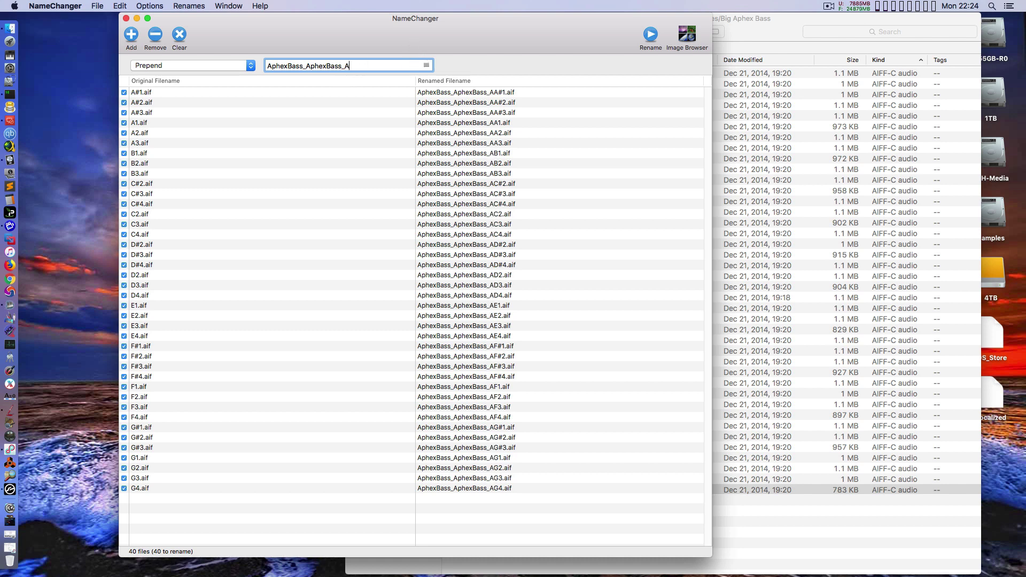
pyautogui.write('#_')
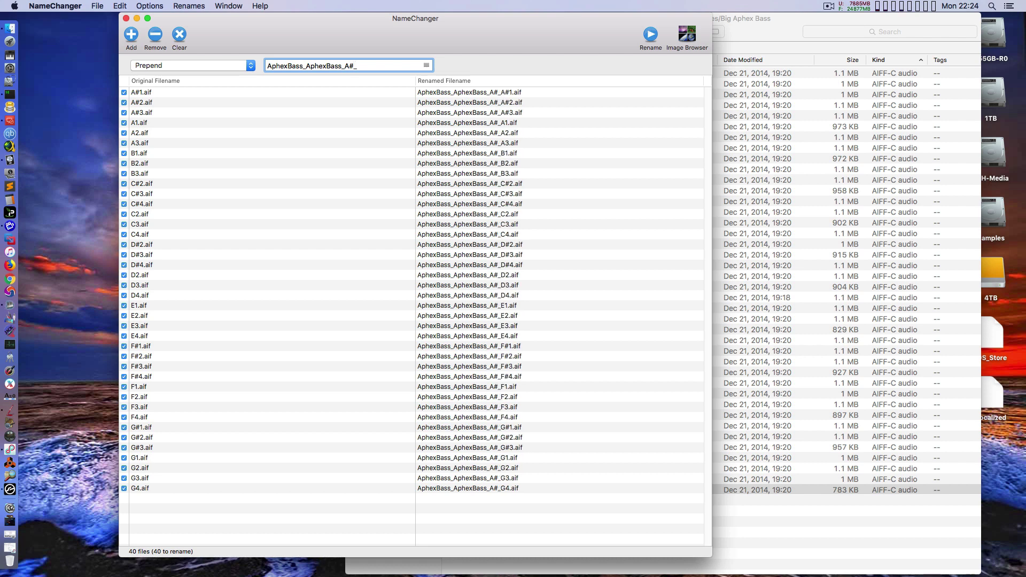
pyautogui.write('1')
pyautogui.press('BackSpace')
pyautogui.write('3')
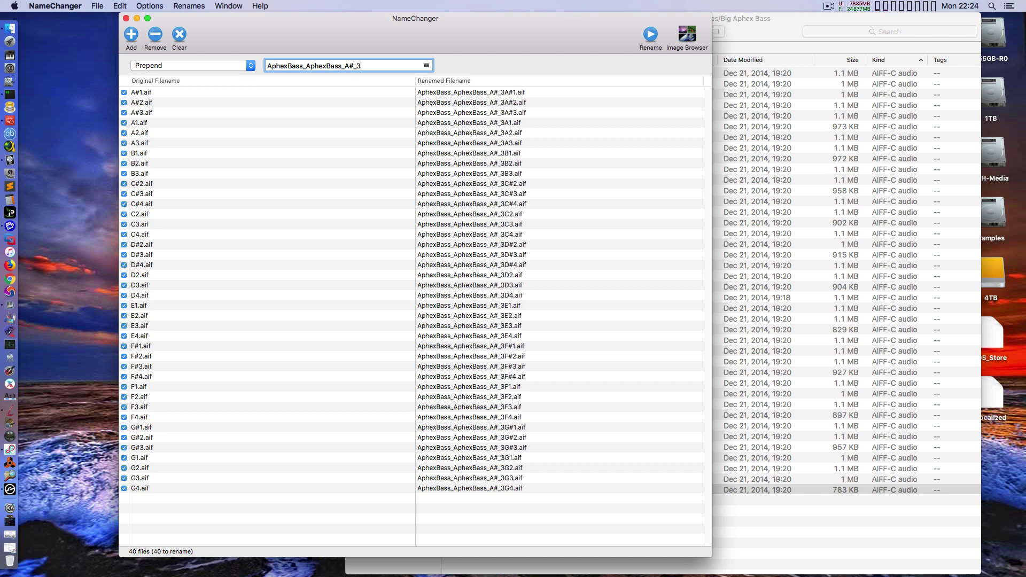
pyautogui.press('BackSpace')
pyautogui.write('1.')
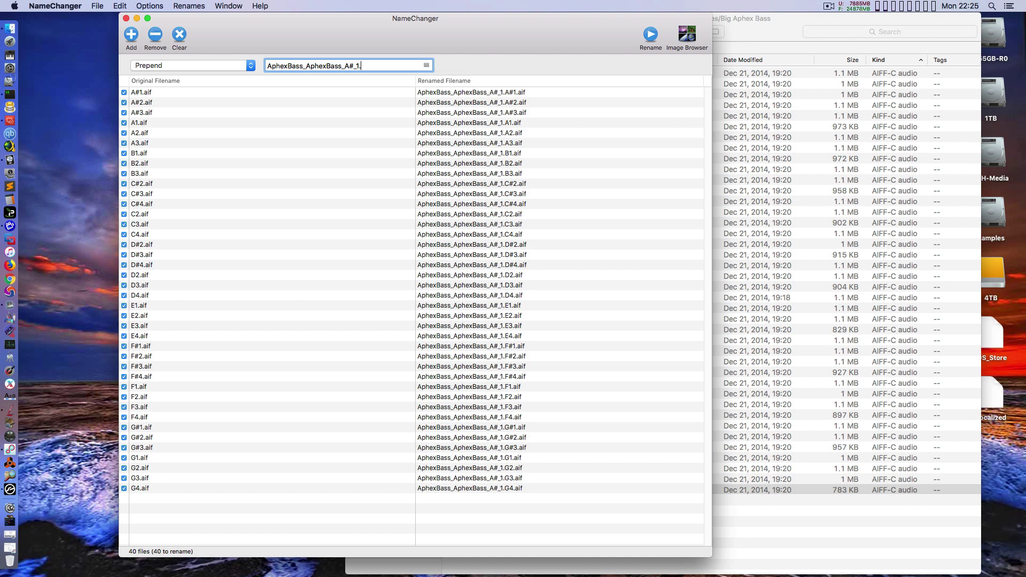
# Delete the trial note and number suffix and the repeated name from the end of the prepended text
pyautogui.press('BackSpace')
pyautogui.press('BackSpace')
pyautogui.press('BackSpace')
pyautogui.press('BackSpace')
pyautogui.press('BackSpace')
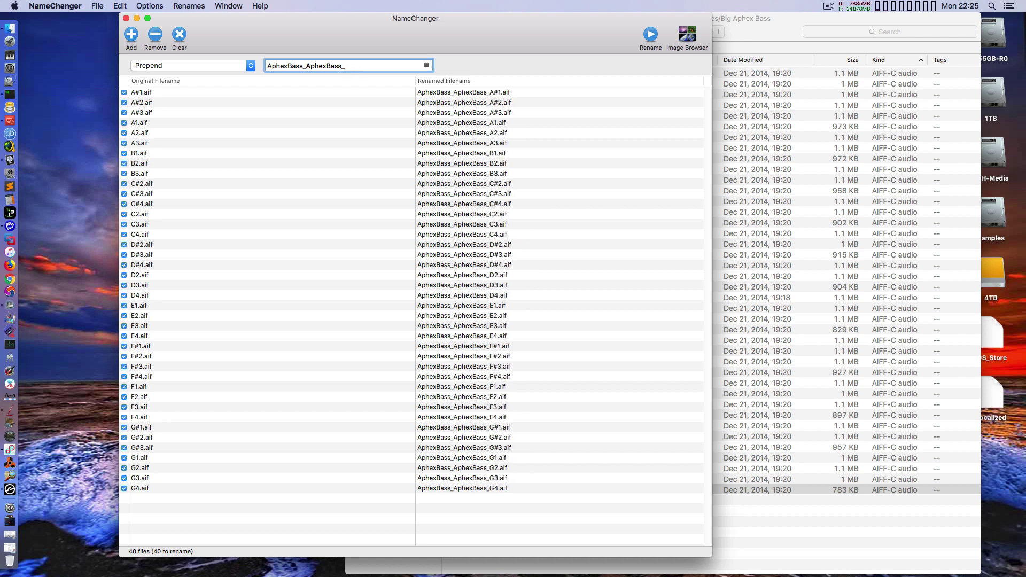
pyautogui.press('BackSpace')
pyautogui.press('BackSpace')
pyautogui.press('BackSpace')
pyautogui.press('BackSpace')
pyautogui.press('BackSpace')
pyautogui.press('BackSpace')
pyautogui.press('BackSpace')
pyautogui.press('BackSpace')
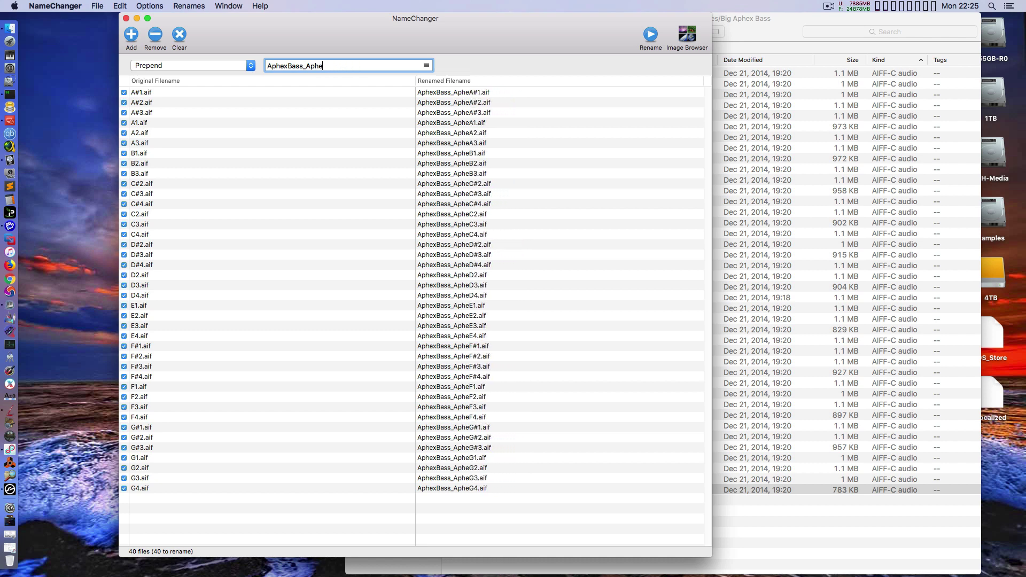
pyautogui.press('BackSpace')
pyautogui.press('BackSpace')
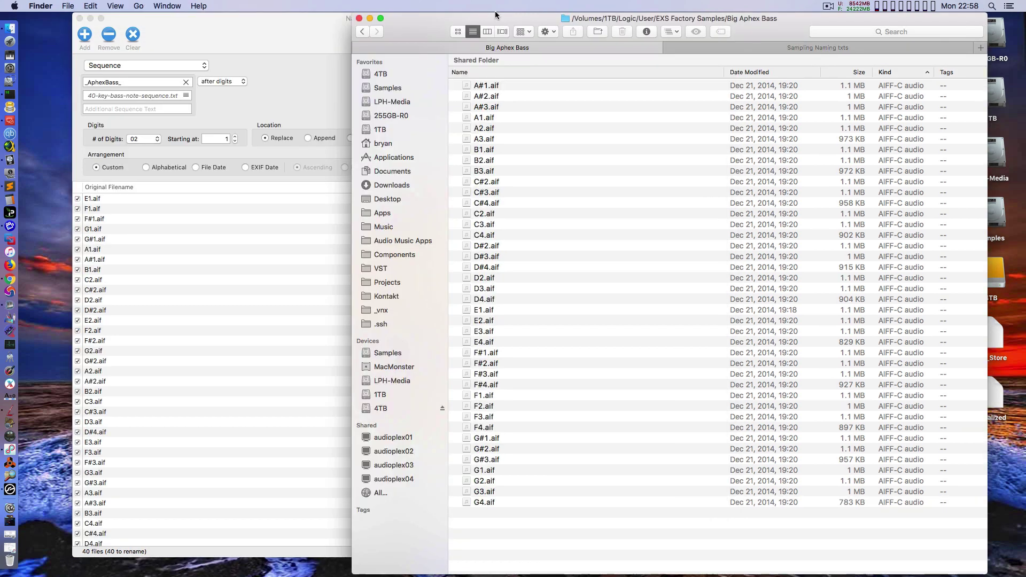
pyautogui.moveTo(494, 11); pyautogui.dragTo(486, 11)
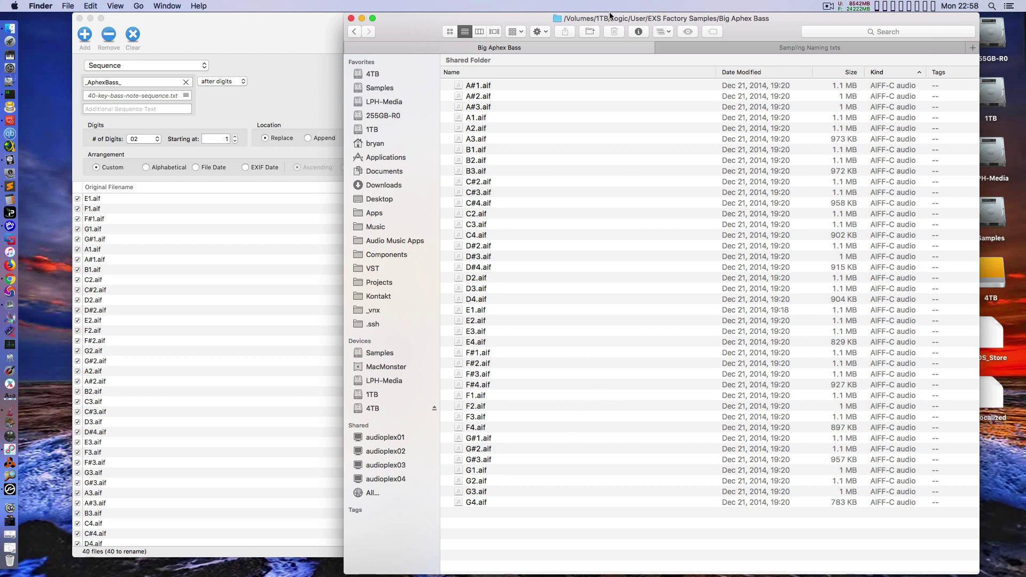
pyautogui.moveTo(609, 14); pyautogui.dragTo(612, 14)
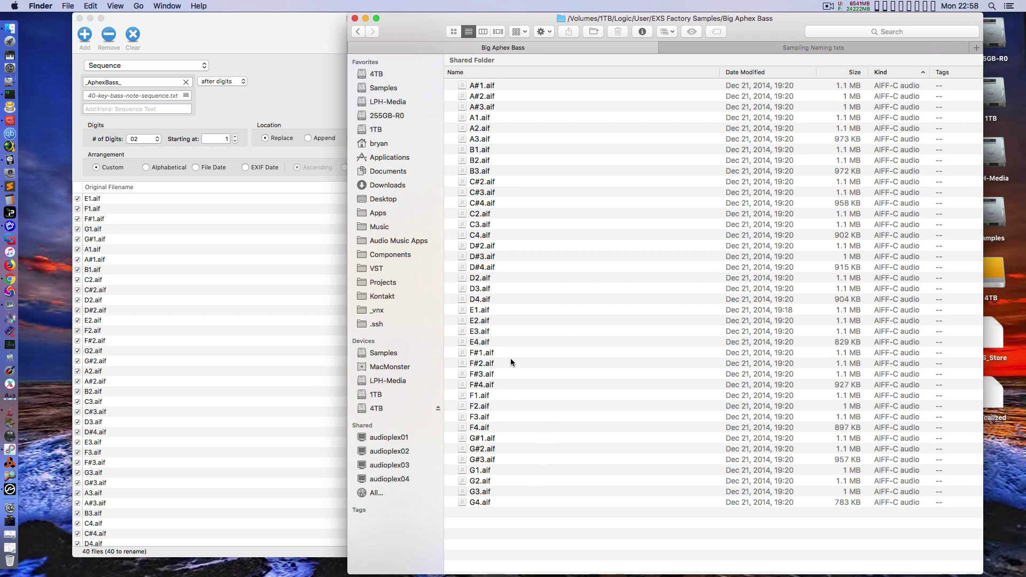
pyautogui.moveTo(229, 14); pyautogui.dragTo(210, 14)
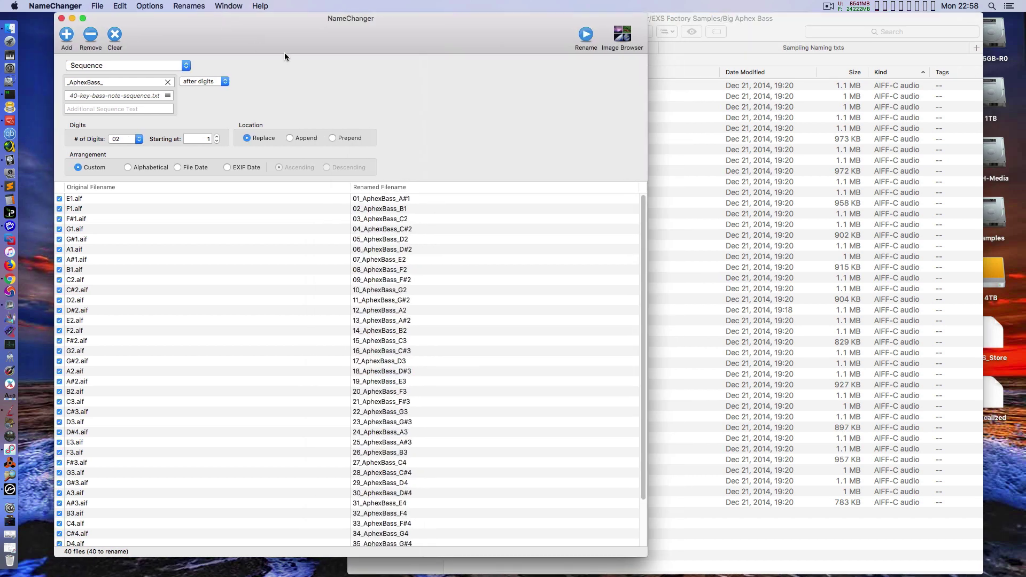
pyautogui.moveTo(308, 32); pyautogui.dragTo(325, 26)
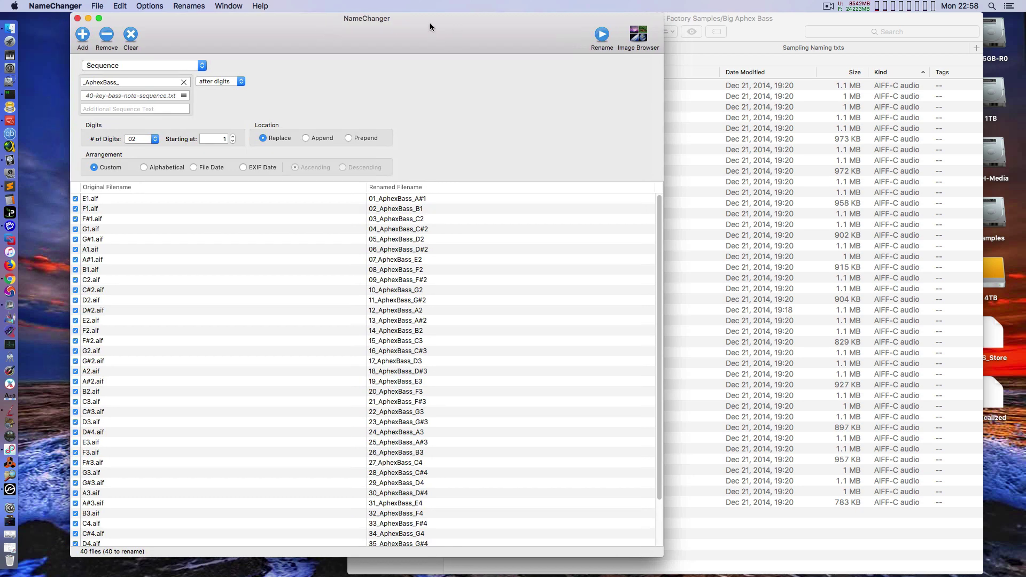
pyautogui.moveTo(431, 18); pyautogui.dragTo(417, 18)
pyautogui.click(745, 20)
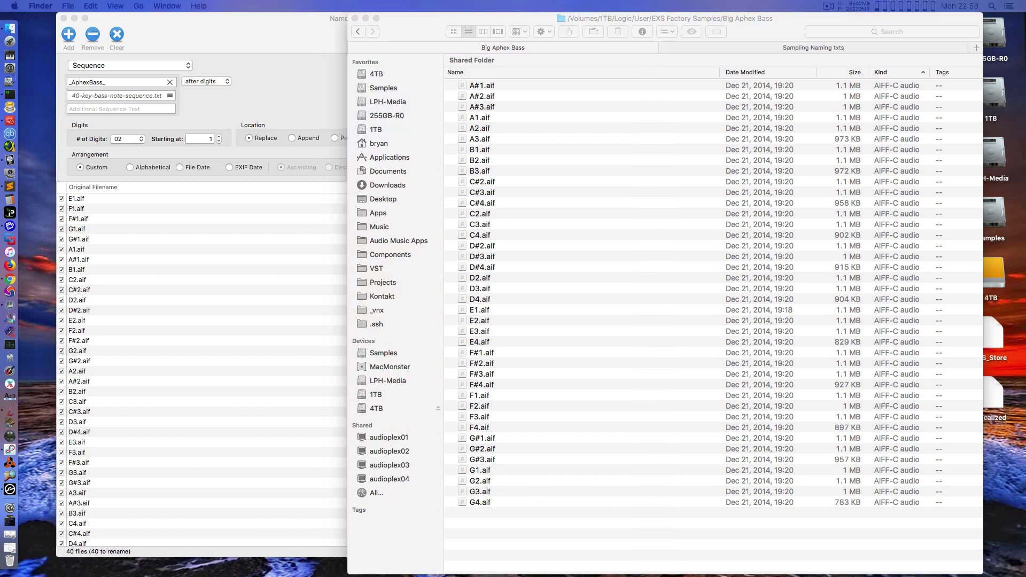
pyautogui.click(531, 531)
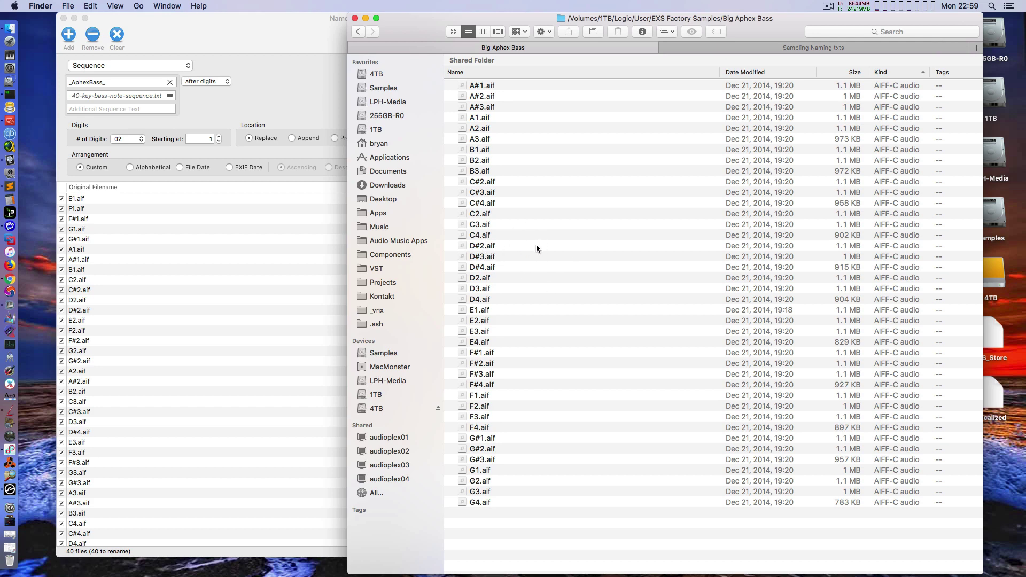
pyautogui.moveTo(768, 18); pyautogui.dragTo(751, 17)
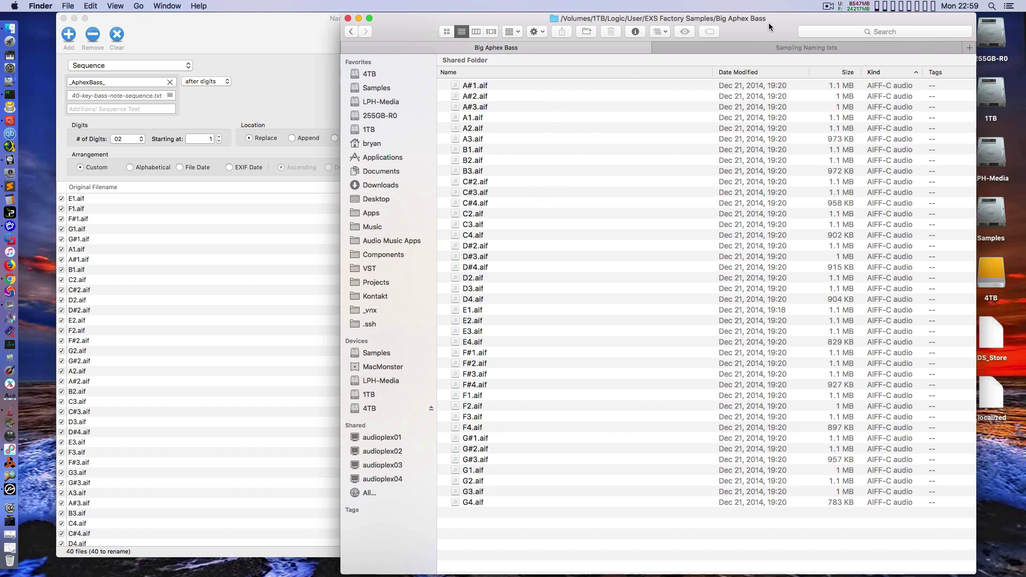
pyautogui.moveTo(768, 22); pyautogui.dragTo(742, 21)
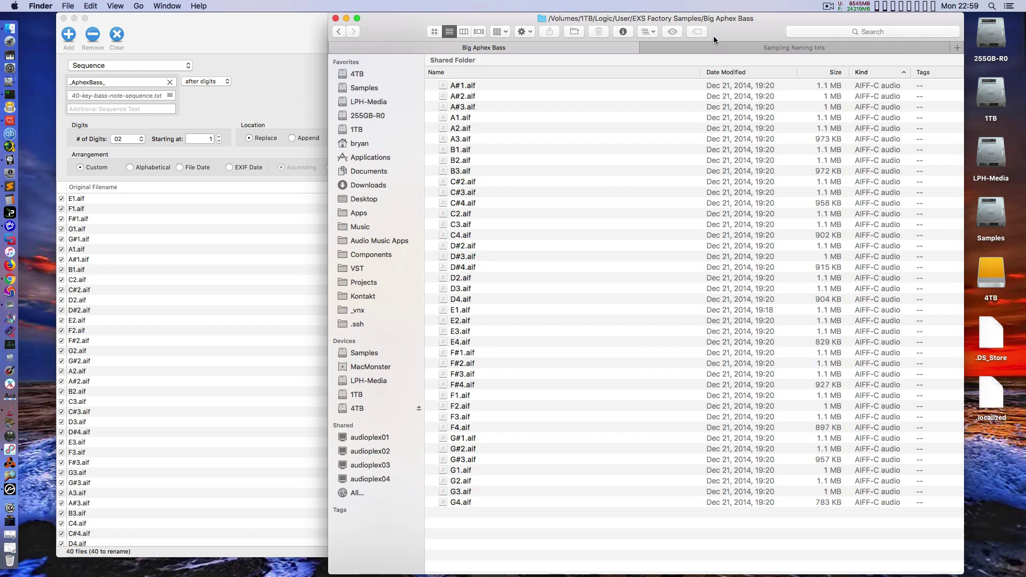
pyautogui.moveTo(748, 26); pyautogui.dragTo(767, 11)
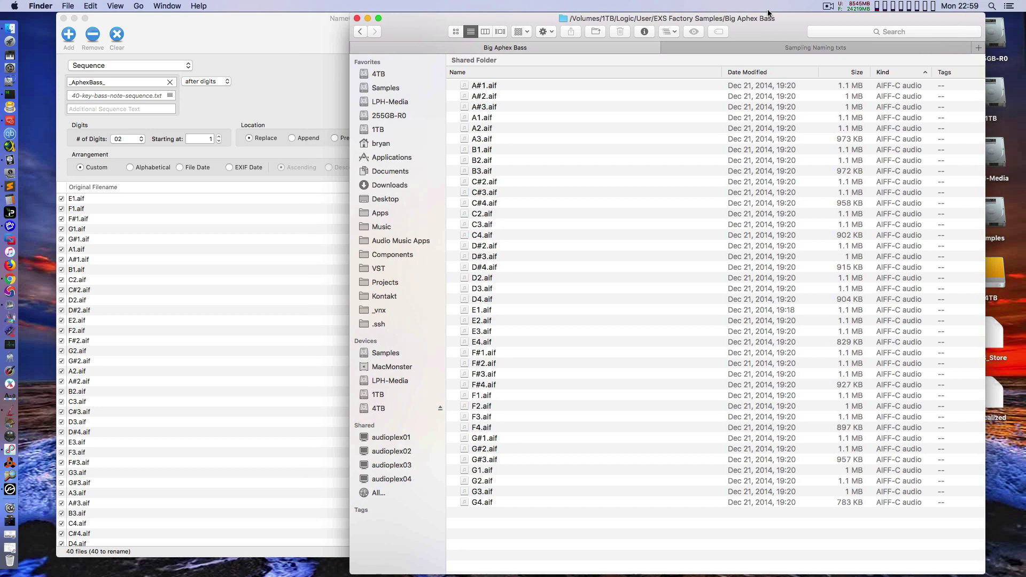
# Switch Finder to the Sampling Naming txts folder and preview the whole note list in 88-key-piano-note-sequence.txt
pyautogui.click(745, 47)
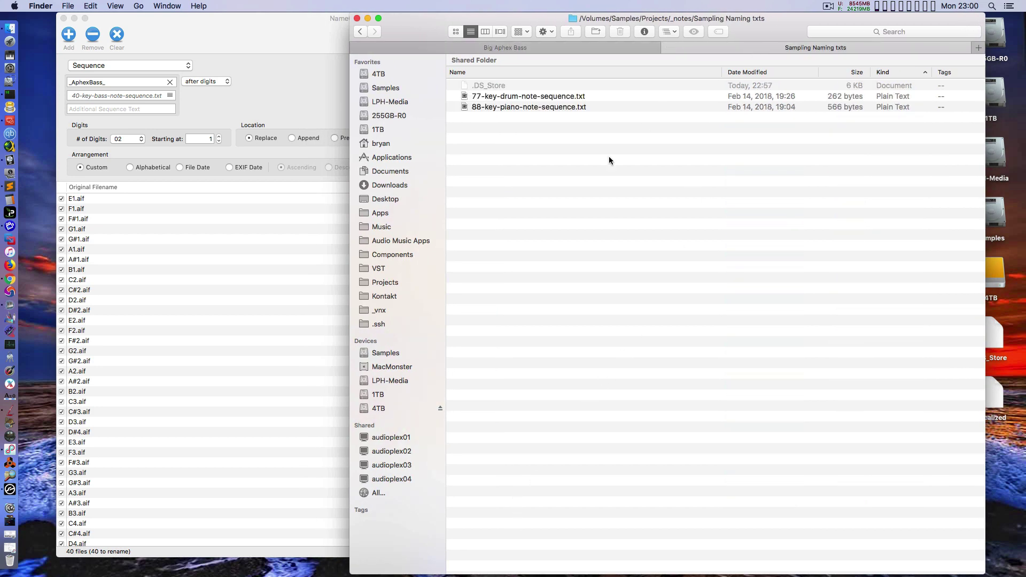
pyautogui.click(492, 98)
pyautogui.click(505, 107)
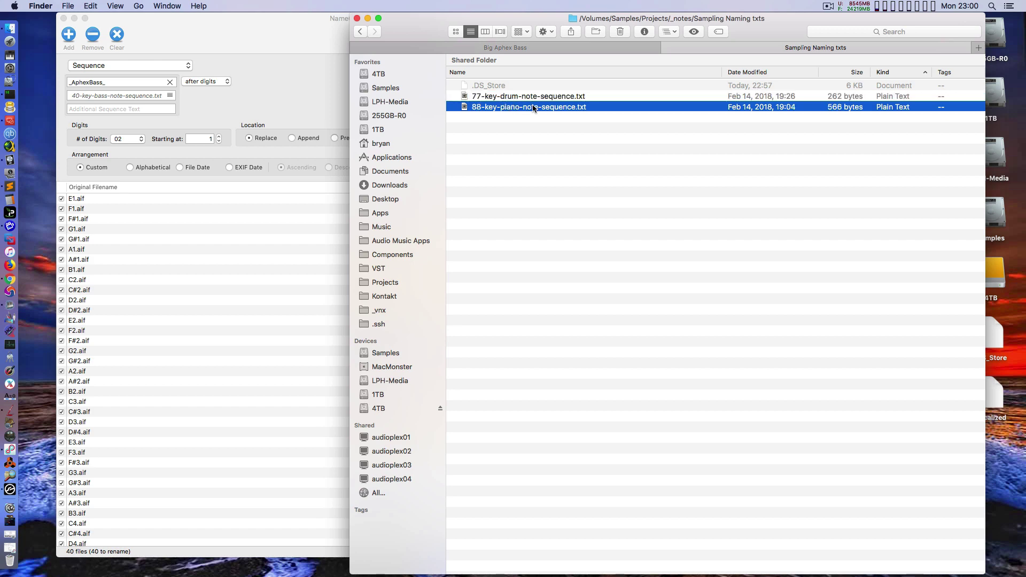
pyautogui.press('space')
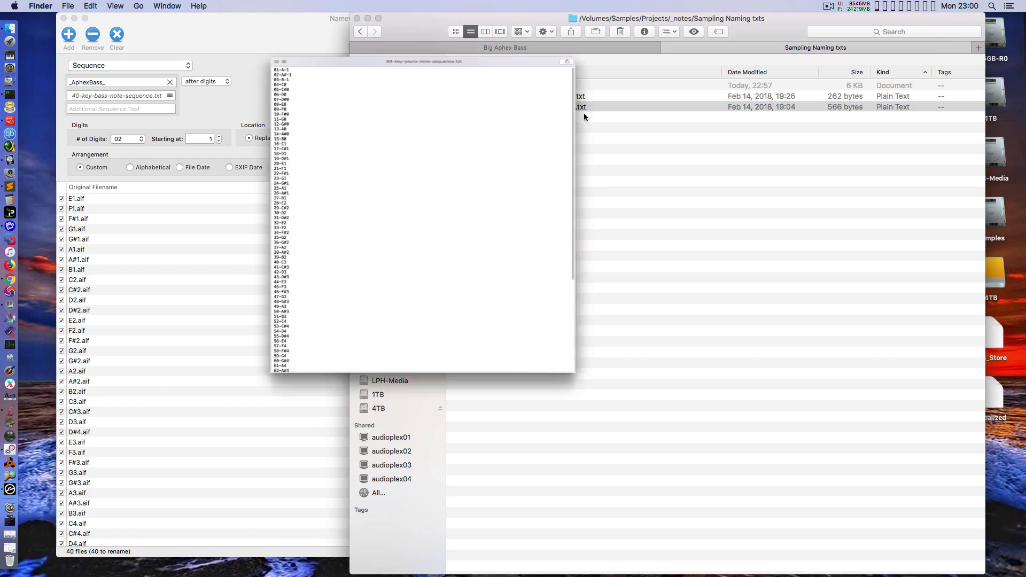
pyautogui.scroll(-5, 282, 150)
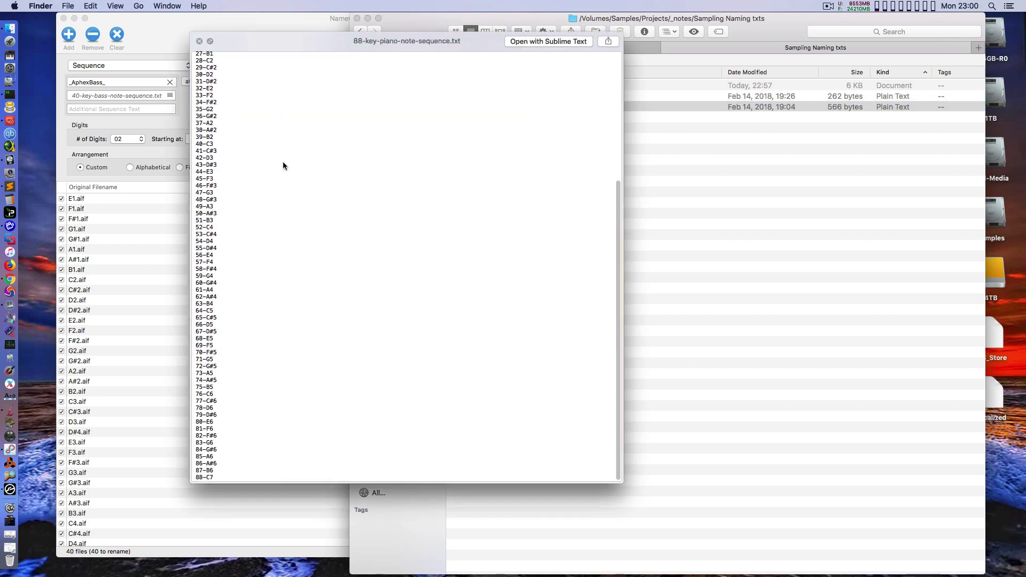
pyautogui.scroll(5, 283, 161)
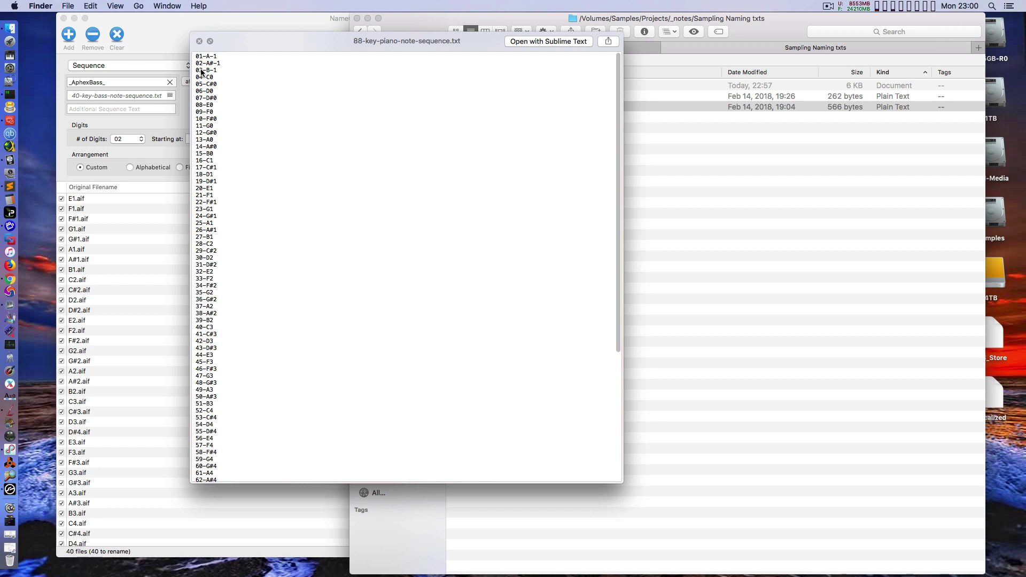
pyautogui.press('space')
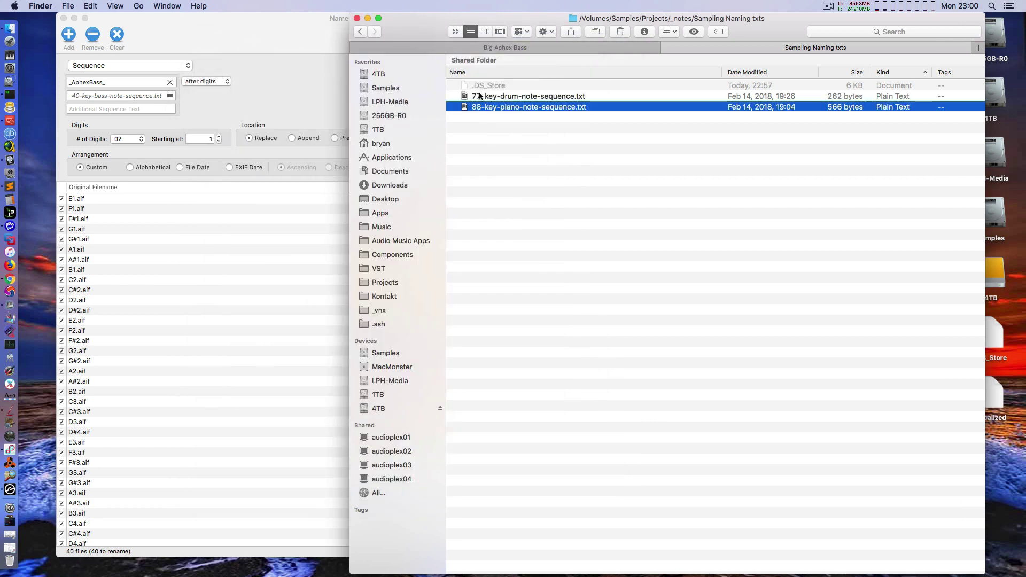
# Preview the note list in 77-key-drum-note-sequence.txt
pyautogui.click(494, 97)
pyautogui.press('space')
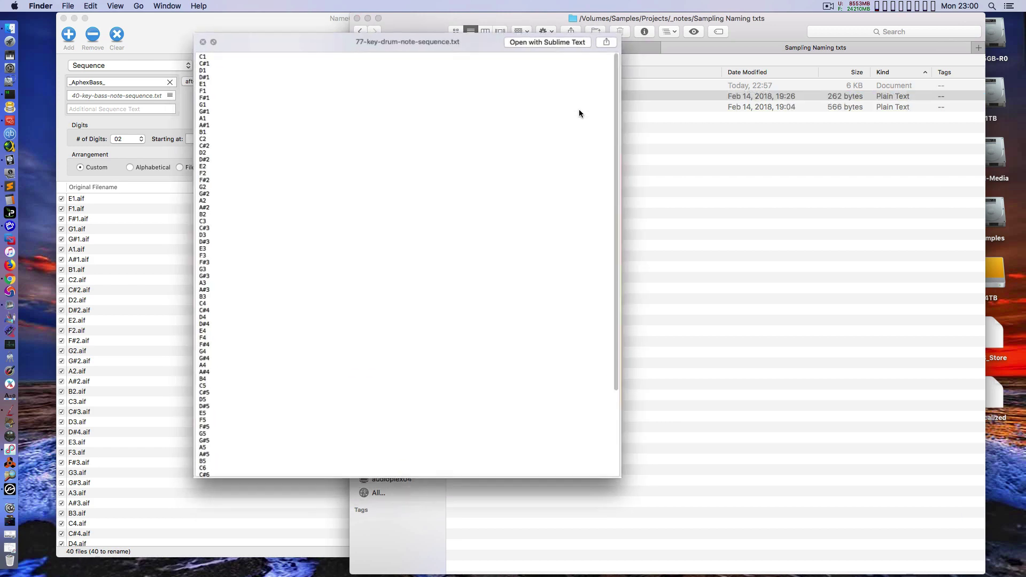
pyautogui.press('space')
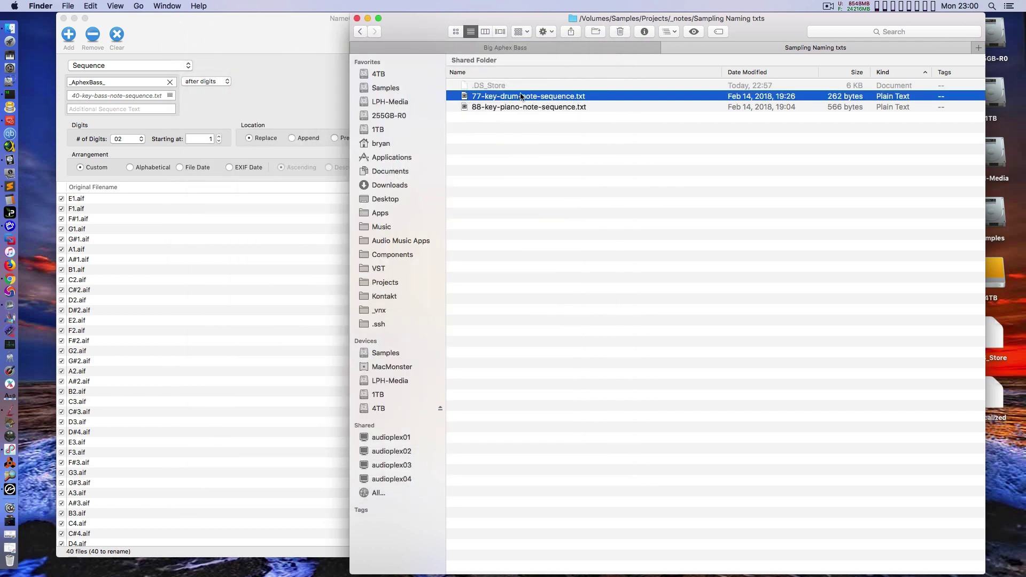
# Duplicate 77-key-drum-note-sequence.txt in the Sampling Naming txts folder
pyautogui.rightClick(519, 97)
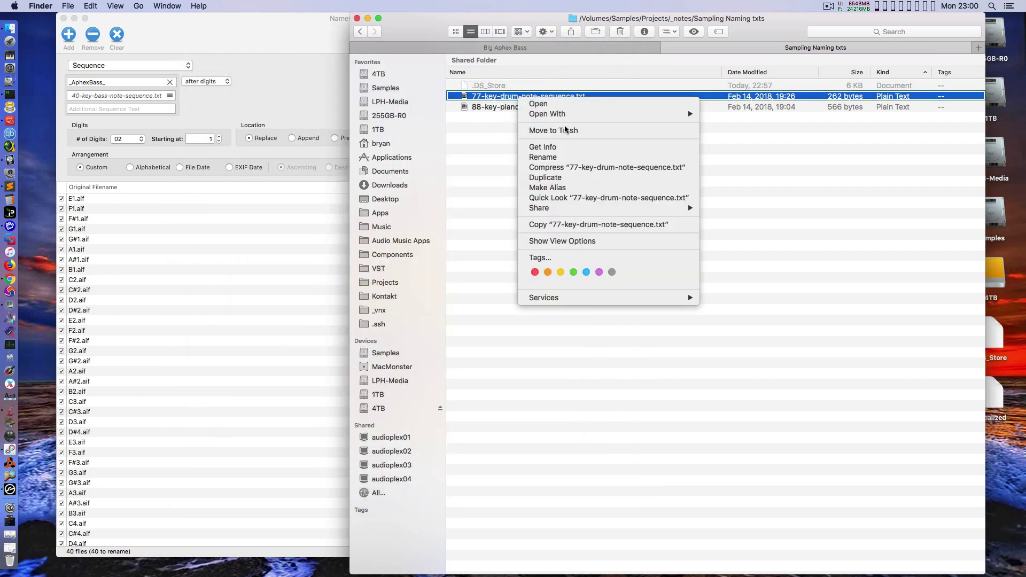
pyautogui.moveTo(556, 118)
pyautogui.click(545, 177)
# Rename the duplicated note file as 40-key-Bass-note-sequence.txt
pyautogui.click(479, 96)
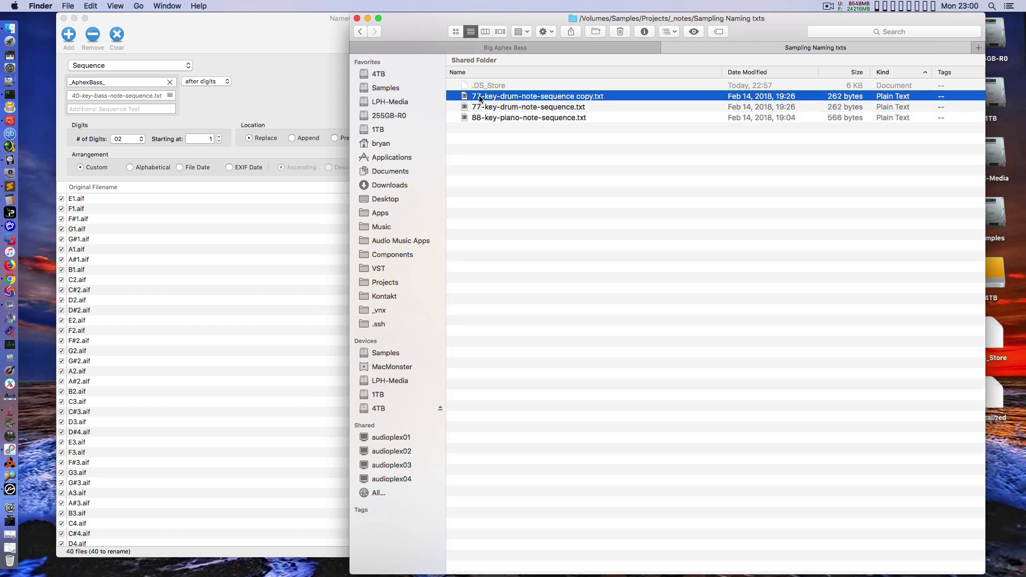
pyautogui.click(479, 95)
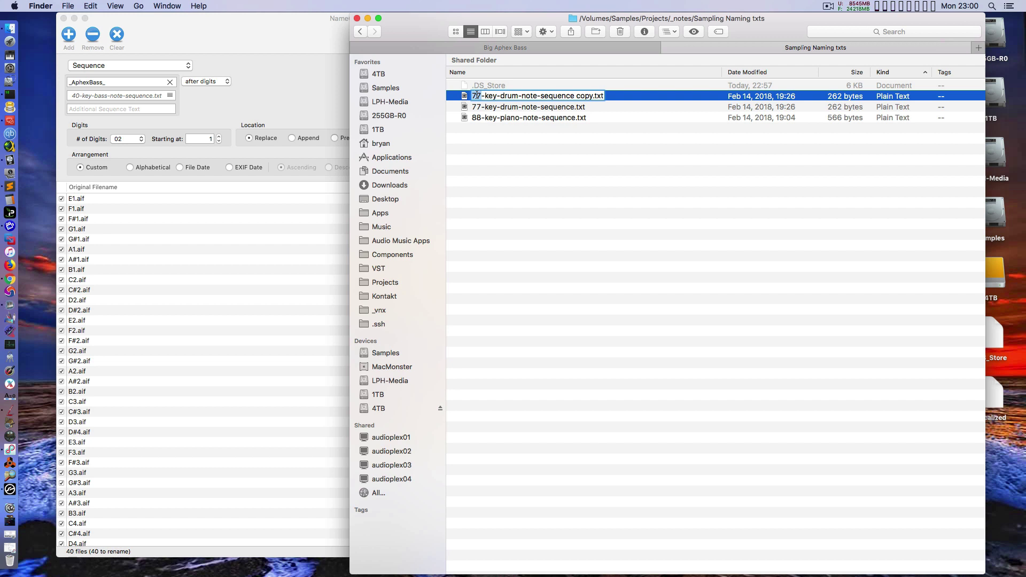
pyautogui.write('4')
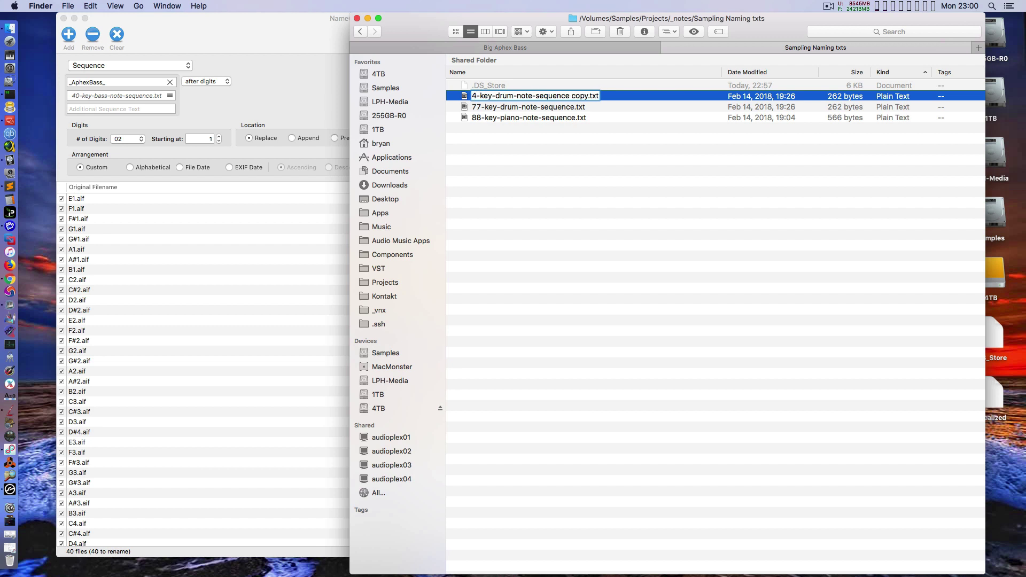
pyautogui.write('0')
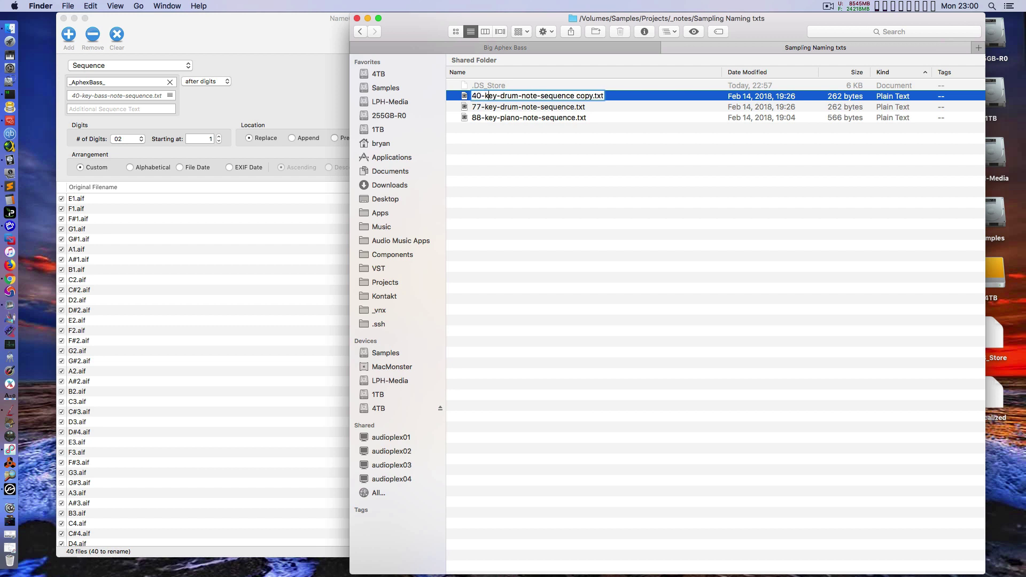
pyautogui.press('Delete')
pyautogui.press('Delete')
pyautogui.press('Delete')
pyautogui.press('Delete')
pyautogui.press('Delete')
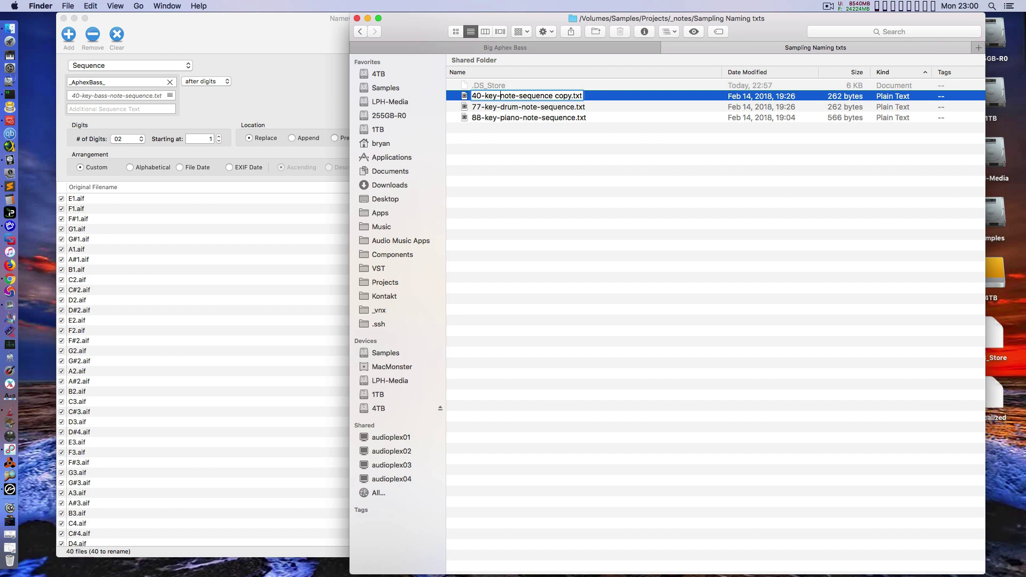
pyautogui.write('Bass')
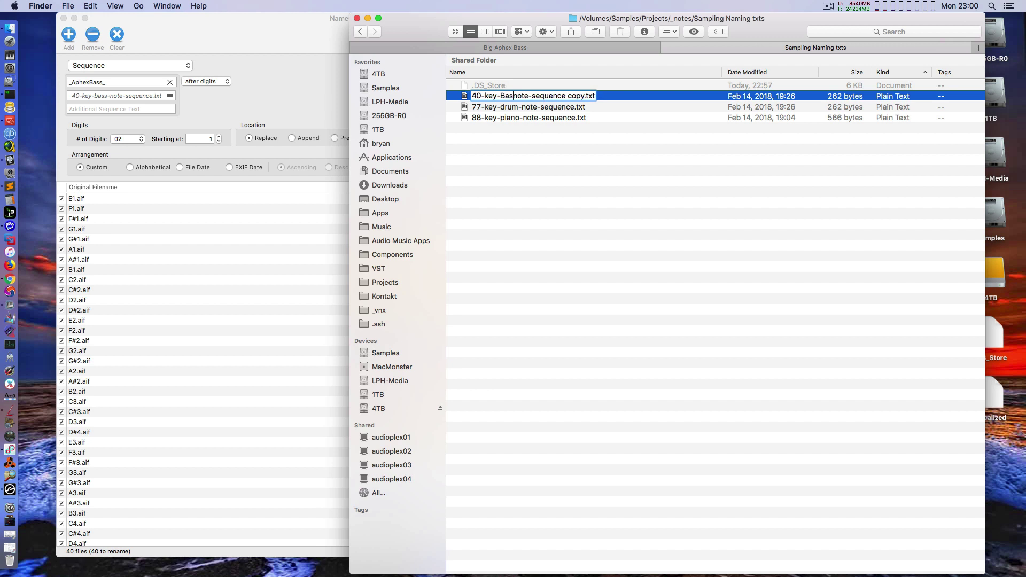
pyautogui.write('-')
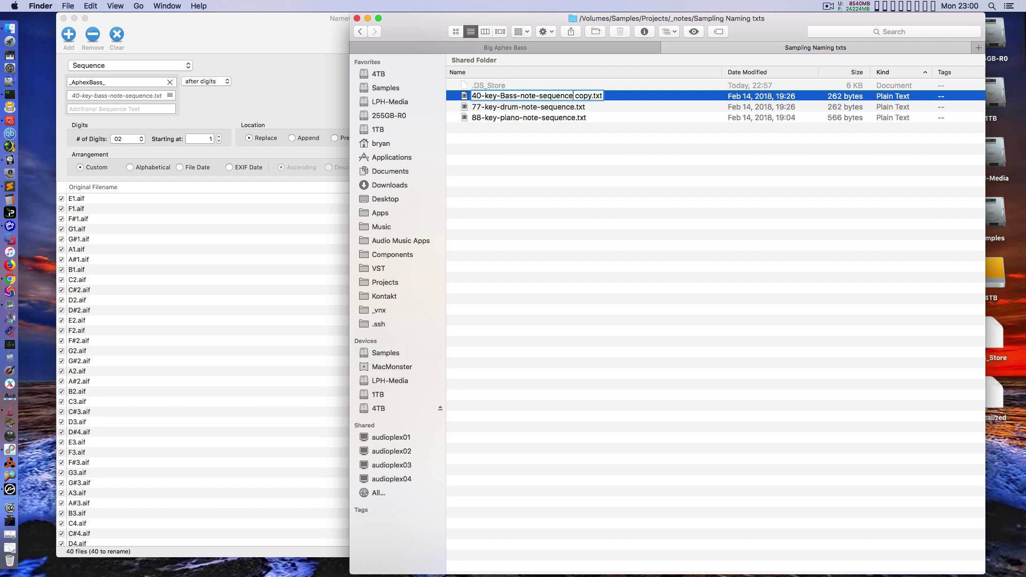
pyautogui.press('Delete')
pyautogui.press('Delete')
pyautogui.press('Delete')
pyautogui.press('Delete')
pyautogui.press('Delete')
pyautogui.press('Return')
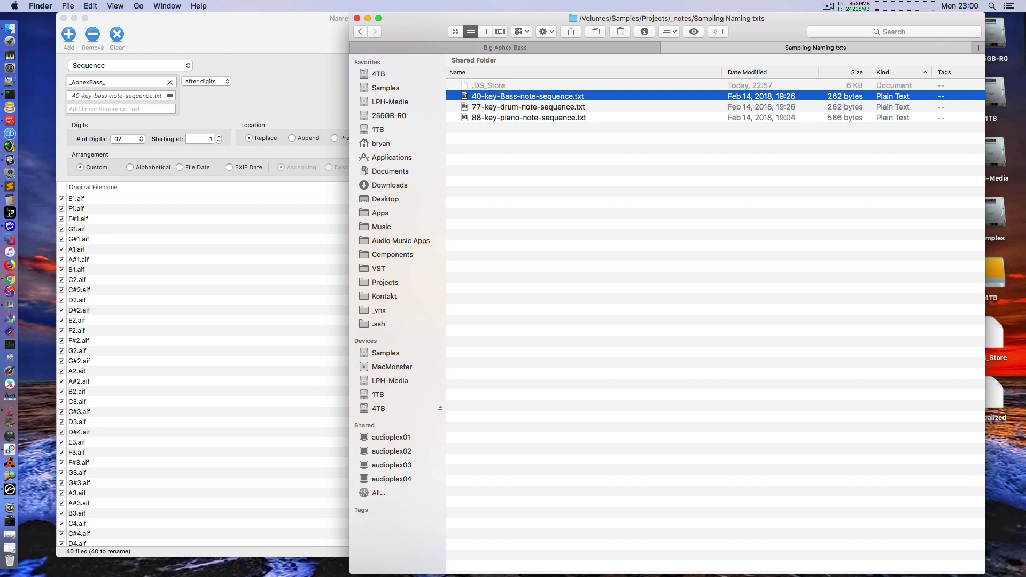
# Open 40-key-Bass-note-sequence.txt in Sublime Text
pyautogui.rightClick(512, 97)
pyautogui.moveTo(580, 113)
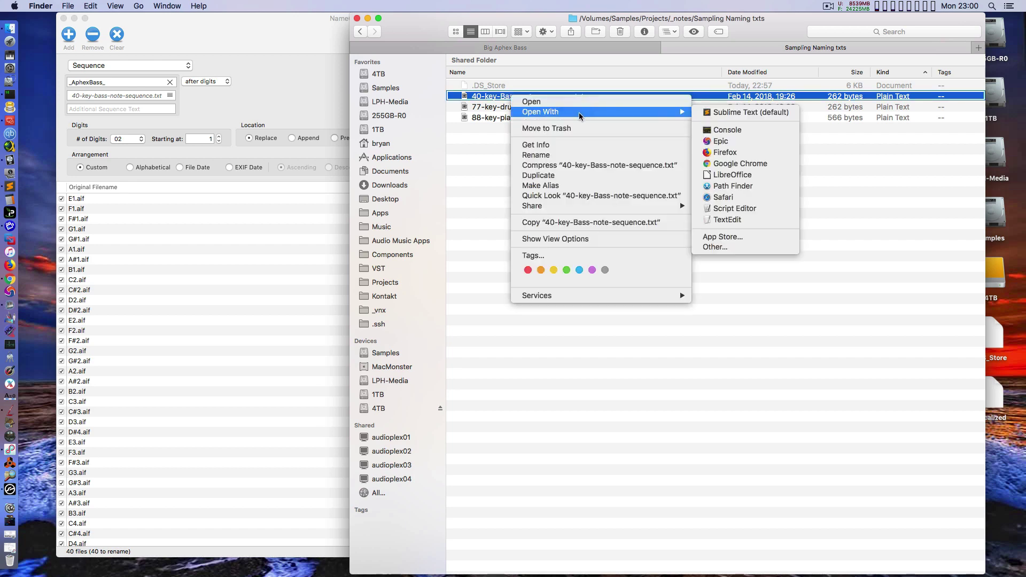
pyautogui.click(729, 116)
pyautogui.moveTo(496, 41); pyautogui.dragTo(537, 17)
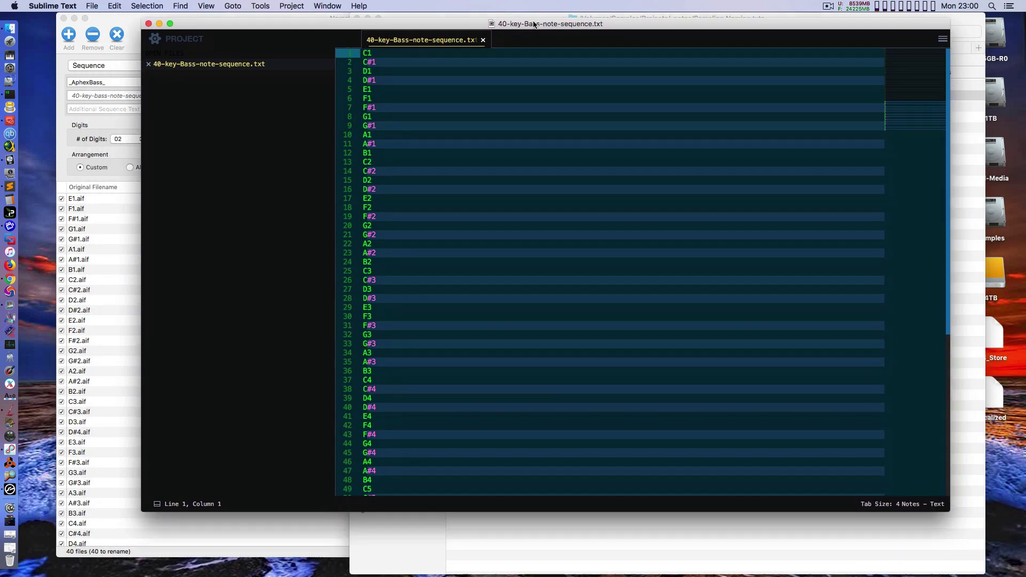
pyautogui.click(924, 505)
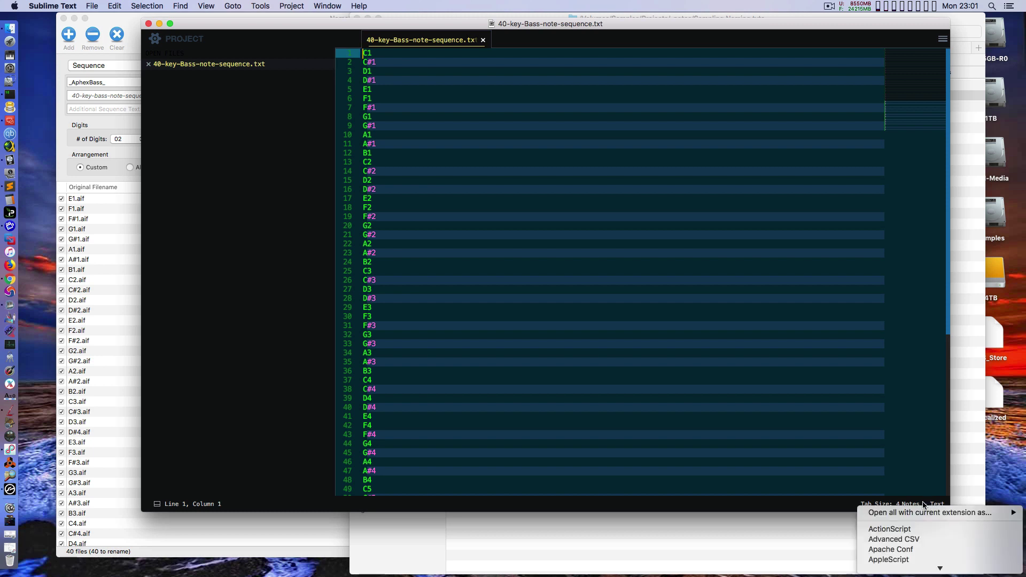
pyautogui.click(828, 505)
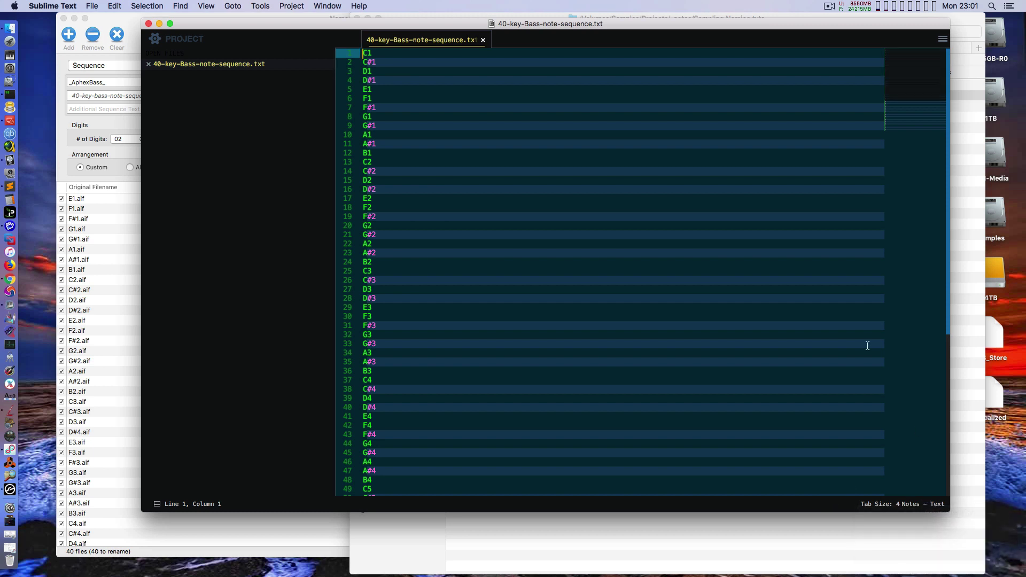
pyautogui.moveTo(521, 26); pyautogui.dragTo(539, 30)
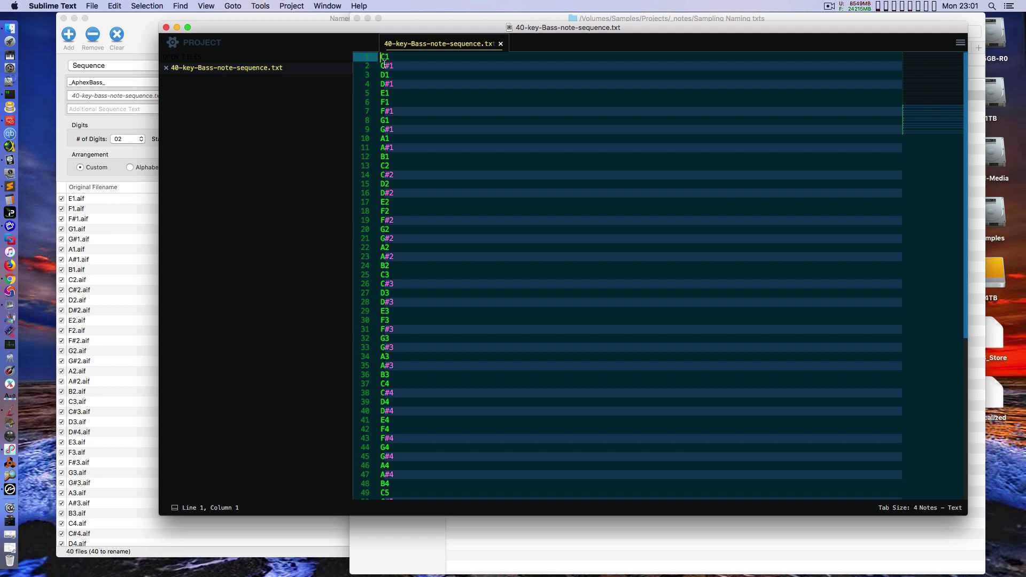
# Check the first sample in NameChanger and delete the notes C1 through D#1 from the start of the note list
pyautogui.scroll(-9, 419, 166)
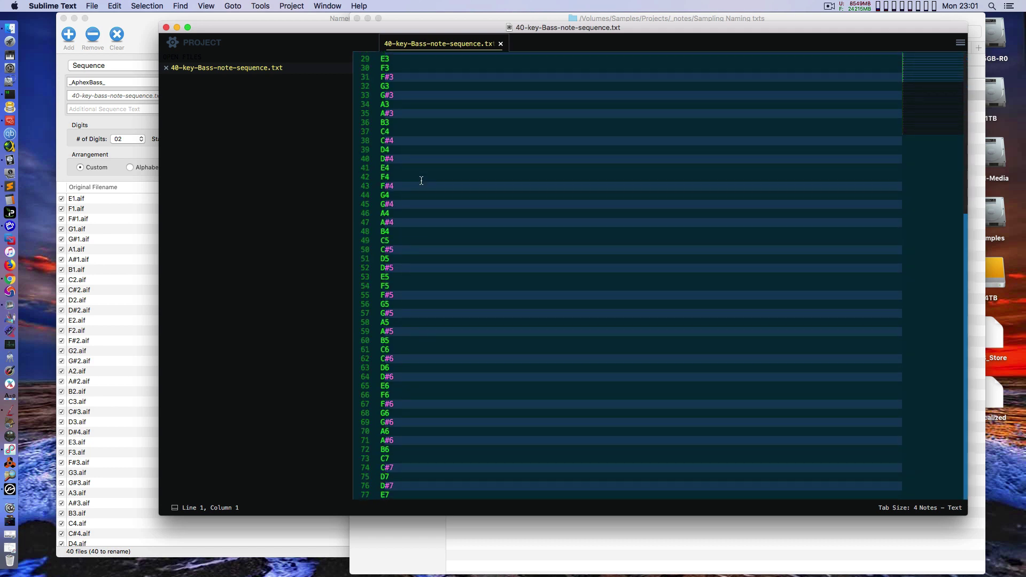
pyautogui.scroll(9, 422, 182)
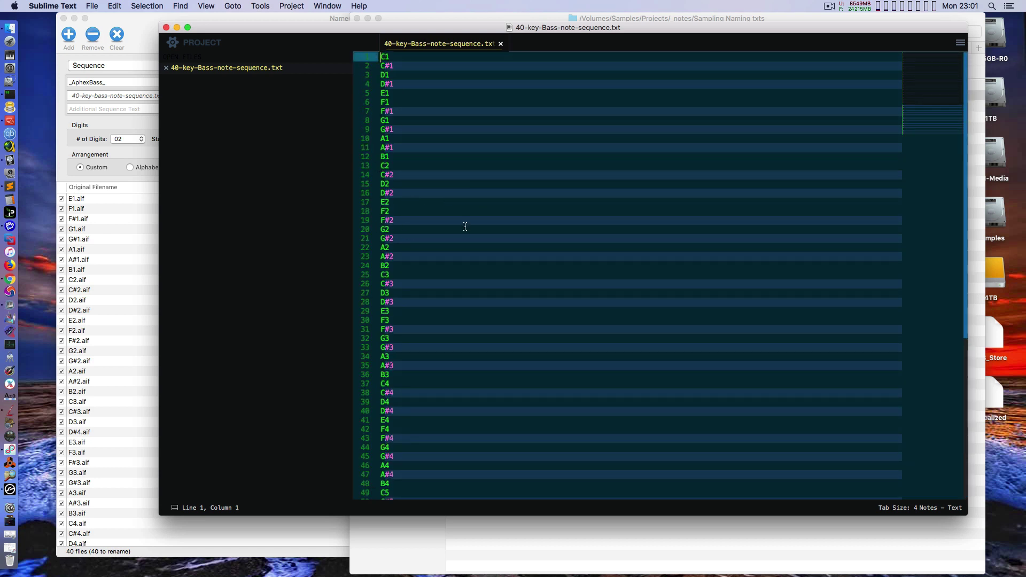
pyautogui.scroll(-4, 409, 213)
pyautogui.scroll(4, 409, 211)
pyautogui.moveTo(140, 19); pyautogui.dragTo(128, 11)
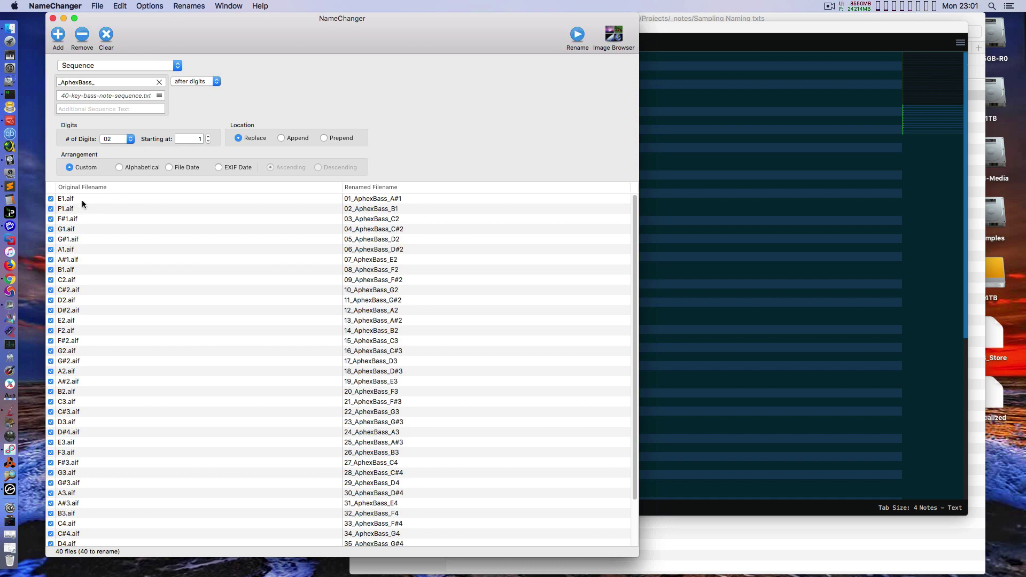
pyautogui.click(731, 185)
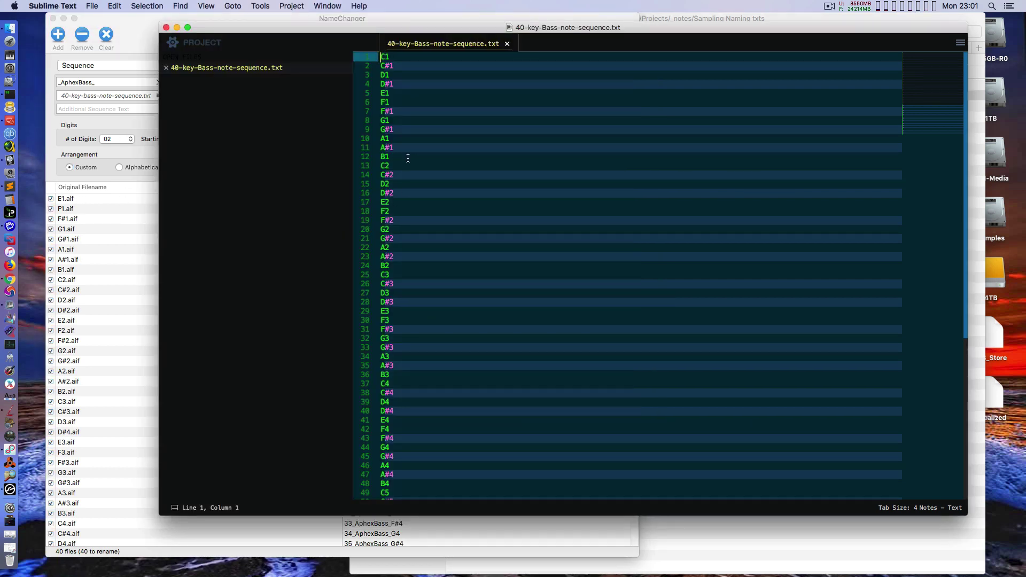
pyautogui.moveTo(405, 84); pyautogui.dragTo(374, 53)
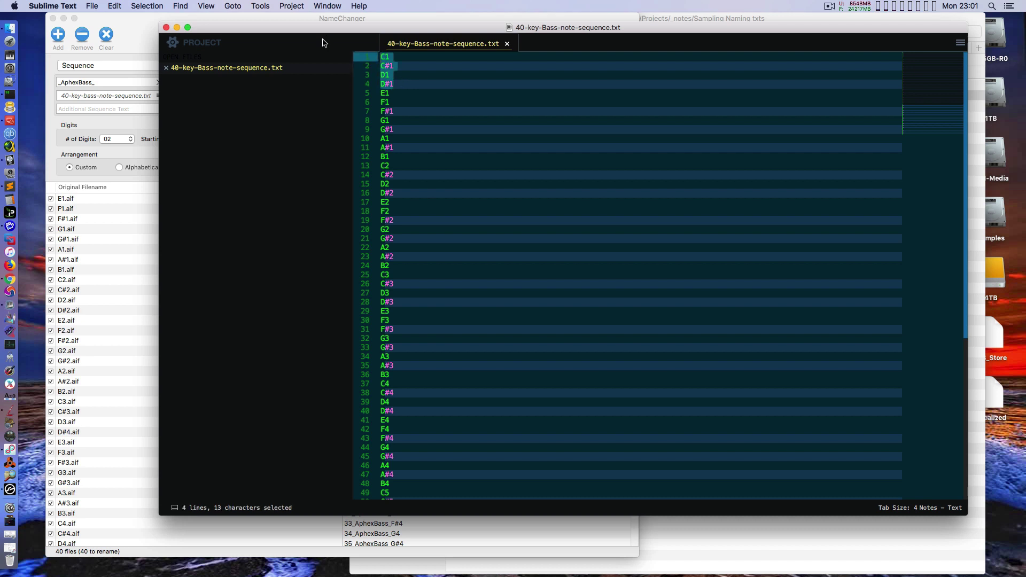
pyautogui.press('Delete')
pyautogui.press('Delete')
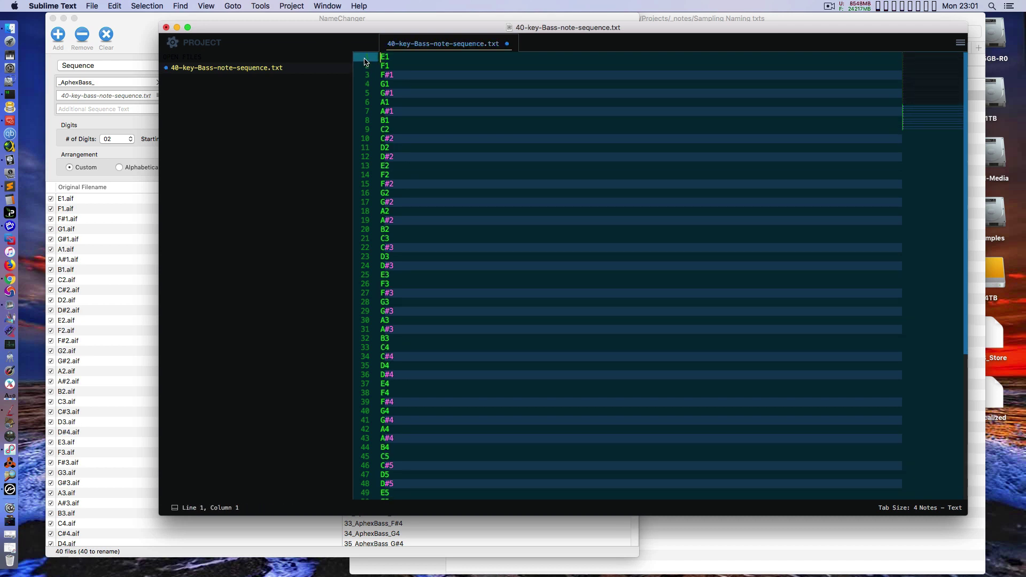
# Check the last sample in NameChanger and delete the notes G#4 through E7 and the trailing empty line from the note list
pyautogui.click(118, 99)
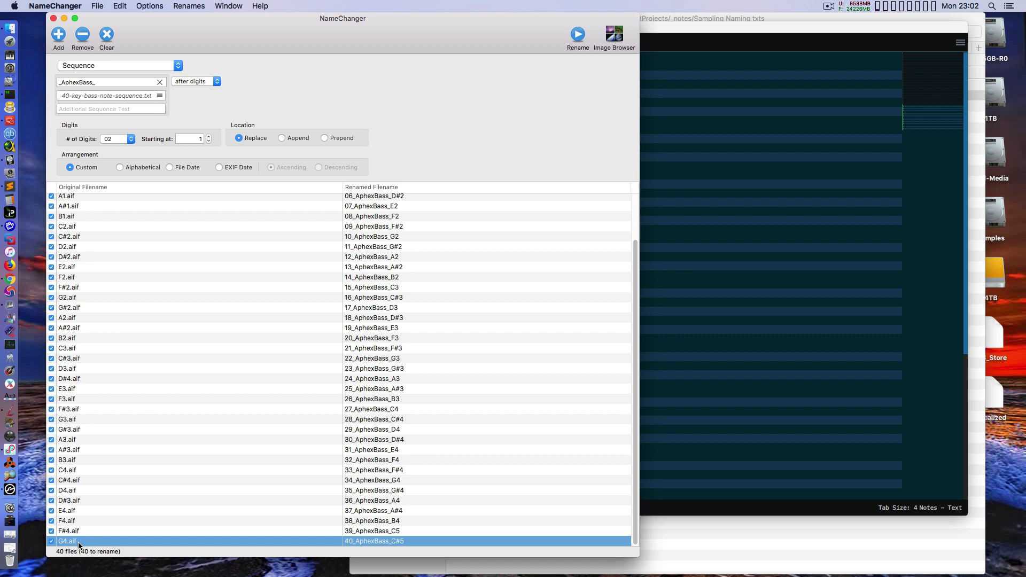
pyautogui.moveTo(448, 38); pyautogui.dragTo(465, 37)
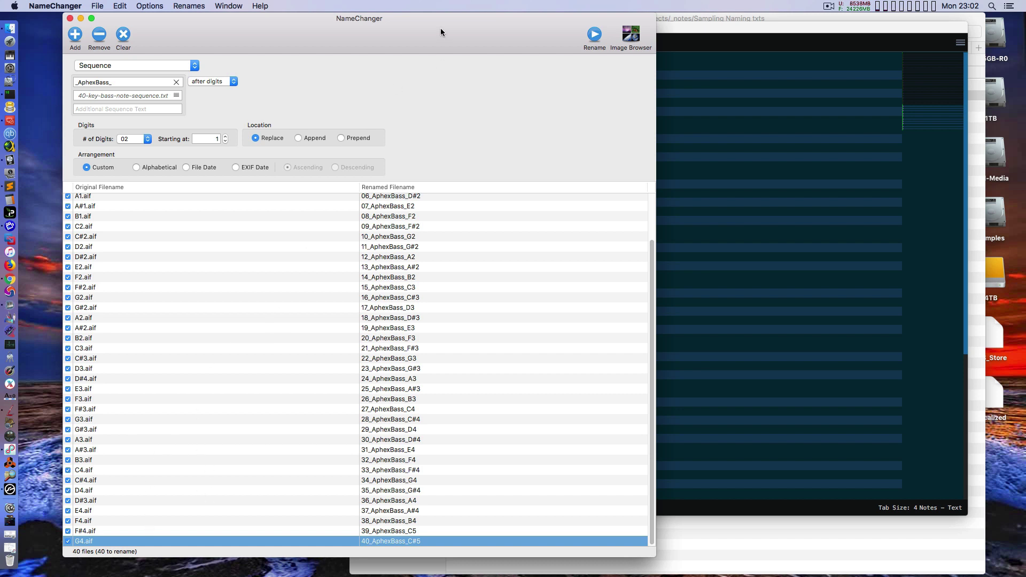
pyautogui.moveTo(440, 28); pyautogui.dragTo(427, 24)
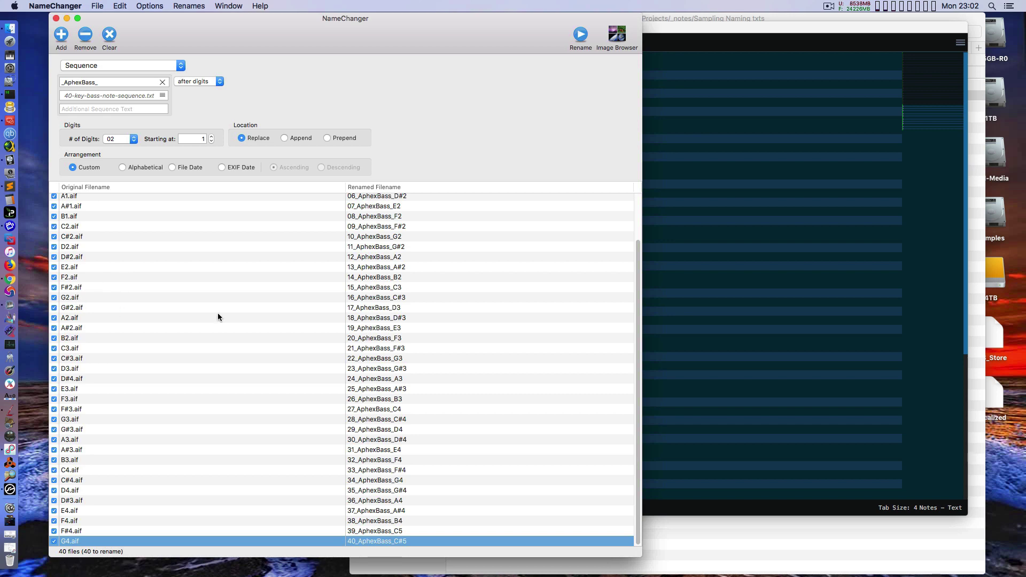
pyautogui.moveTo(437, 29); pyautogui.dragTo(428, 25)
pyautogui.moveTo(698, 30); pyautogui.dragTo(721, 60)
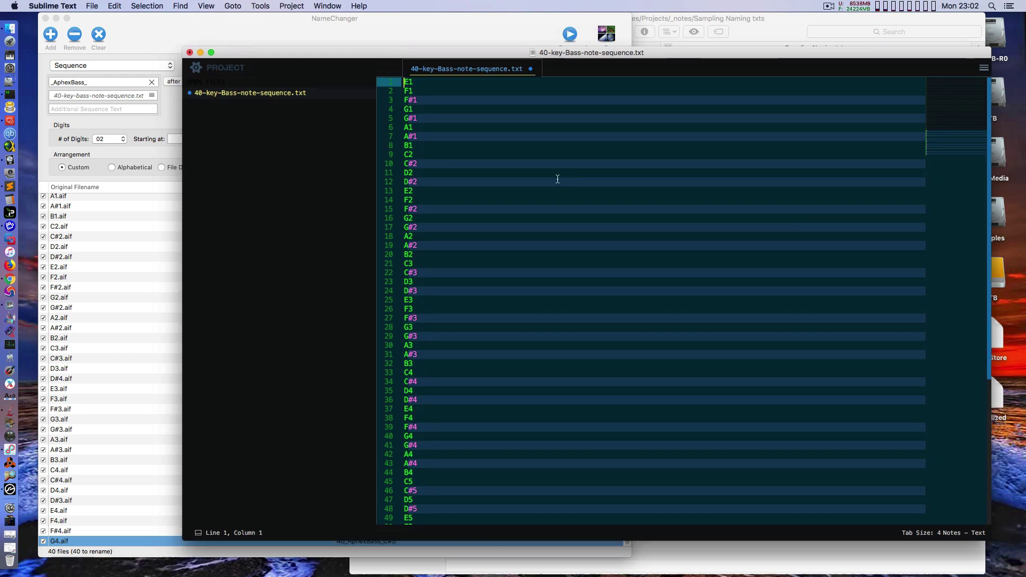
pyautogui.scroll(-8, 557, 179)
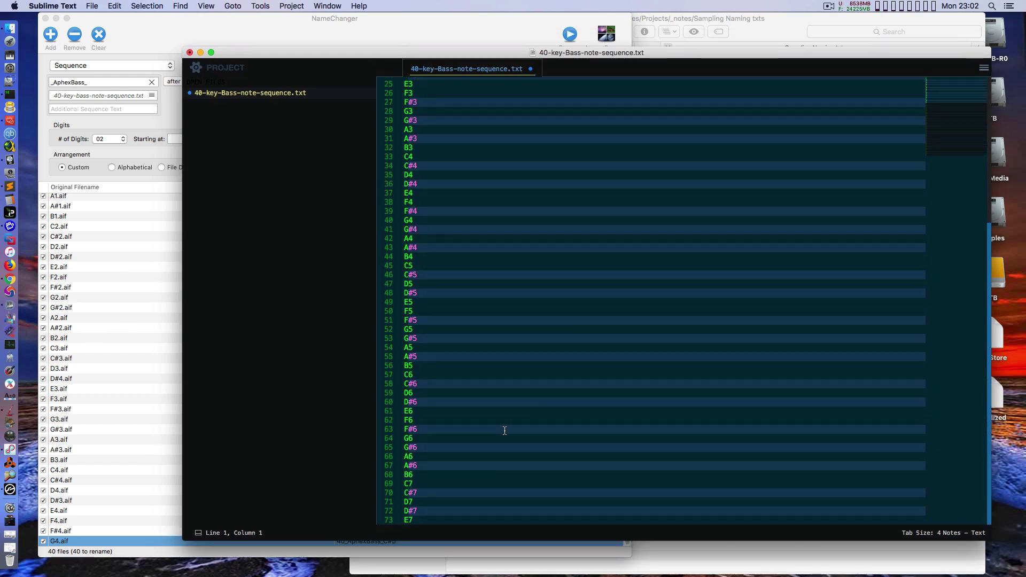
pyautogui.click(443, 515)
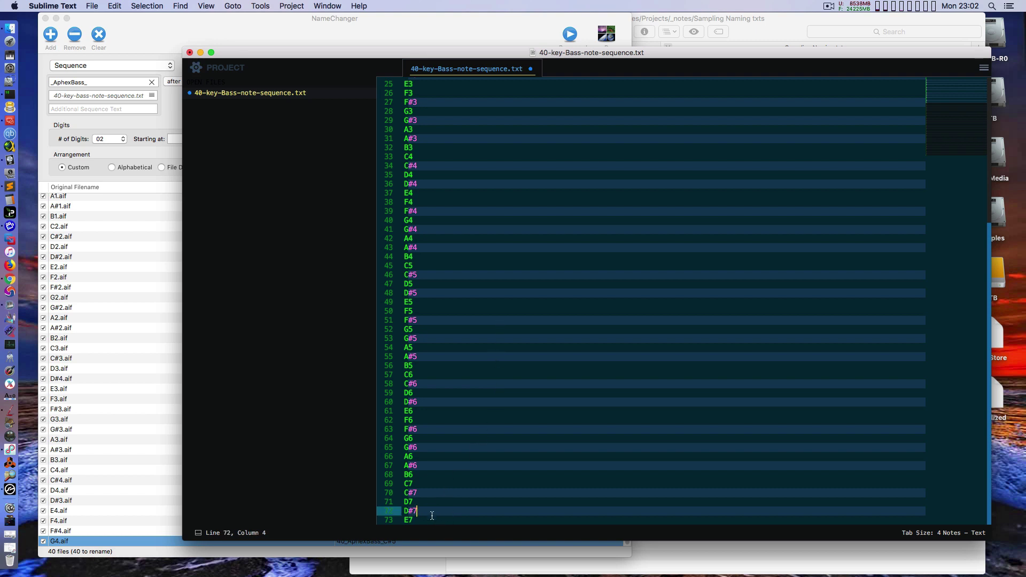
pyautogui.moveTo(433, 520); pyautogui.dragTo(405, 230)
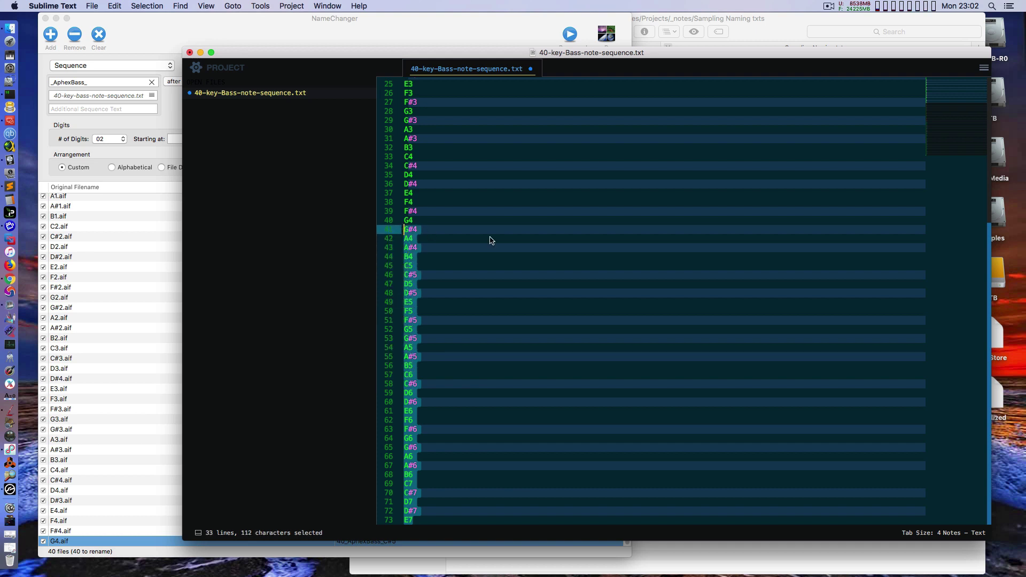
pyautogui.press('BackSpace')
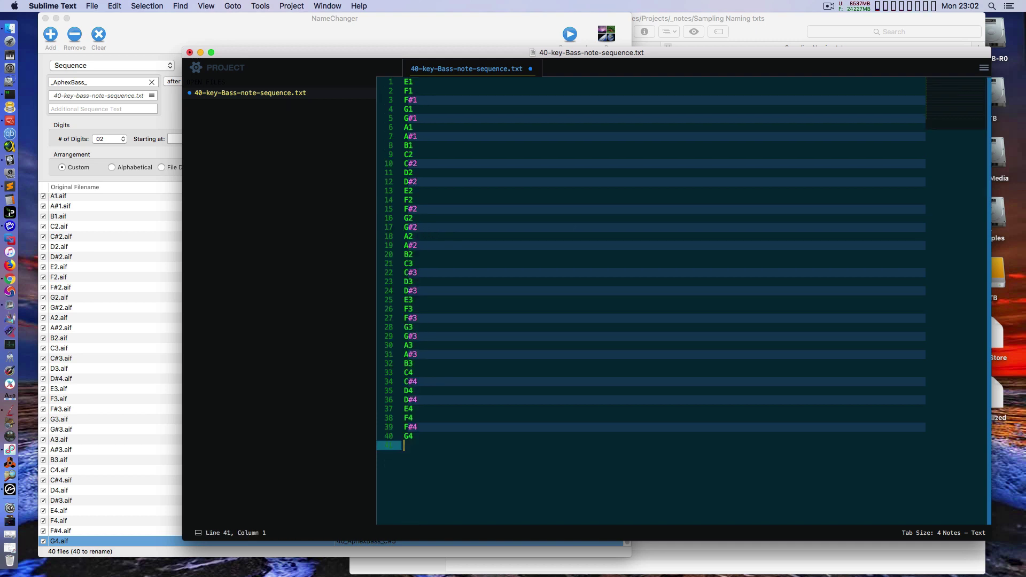
pyautogui.press('BackSpace')
# Save the shortened 40-key-Bass-note-sequence.txt
pyautogui.moveTo(381, 63); pyautogui.dragTo(381, 58)
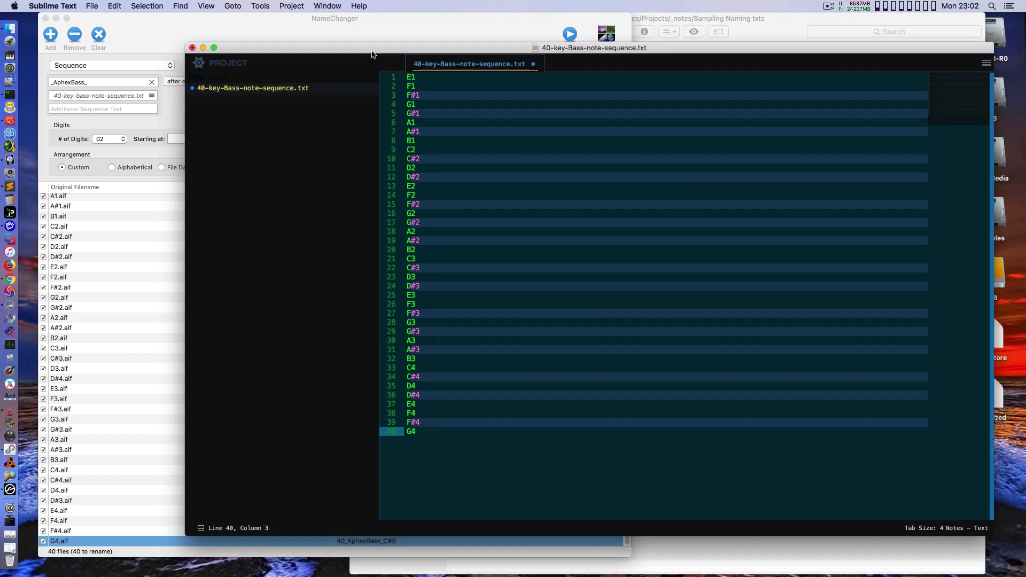
pyautogui.click(92, 6)
pyautogui.click(101, 70)
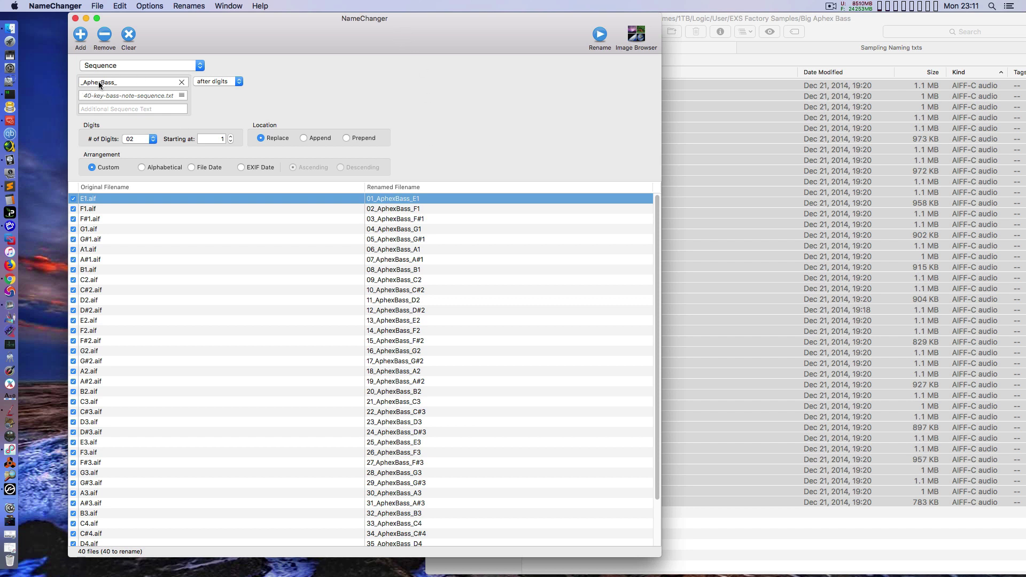
pyautogui.click(117, 79)
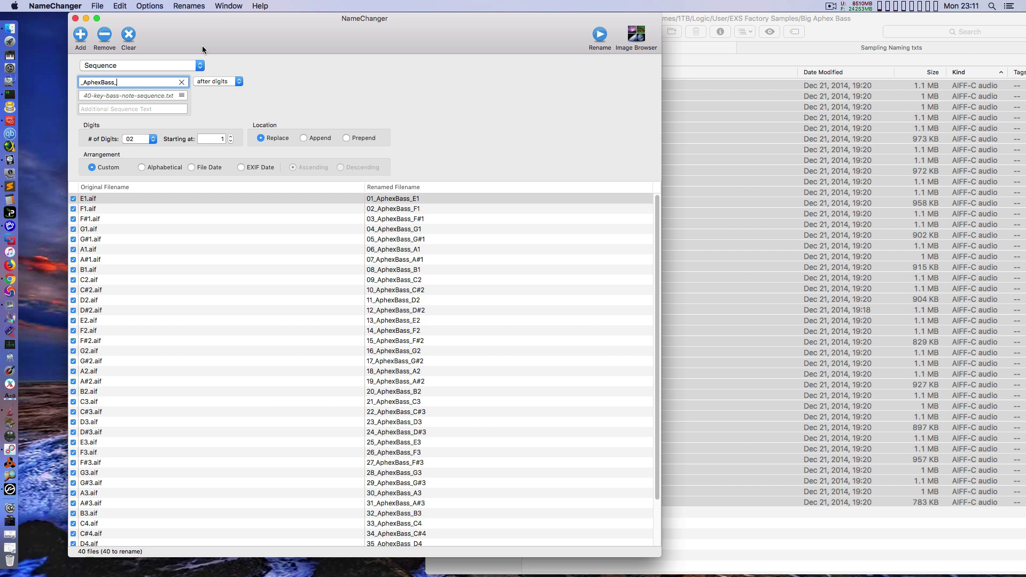
pyautogui.write('_')
pyautogui.press('BackSpace')
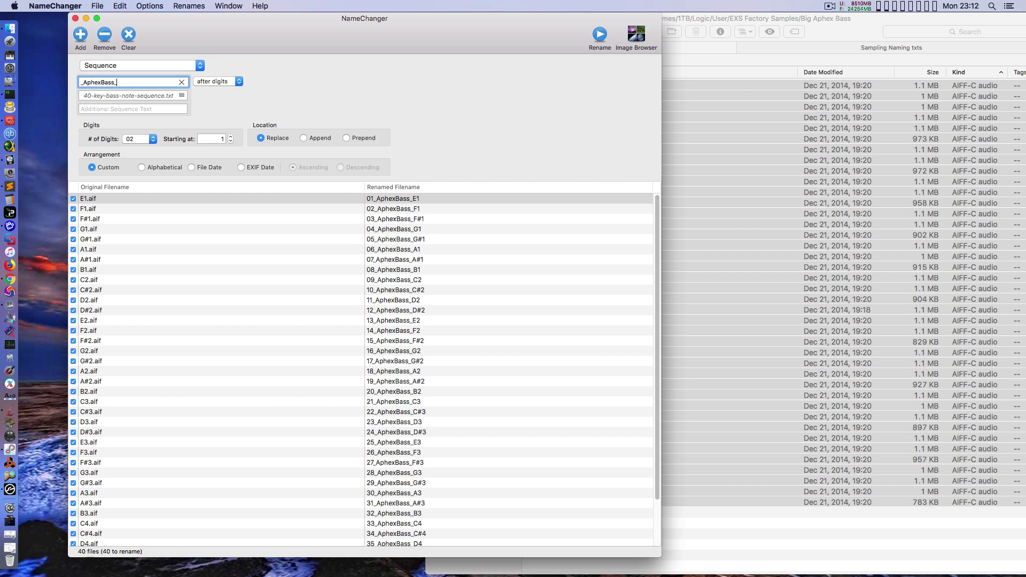
# Try placing the _AphexBass_ sequence text before the digits and return it to after digits
pyautogui.click(233, 83)
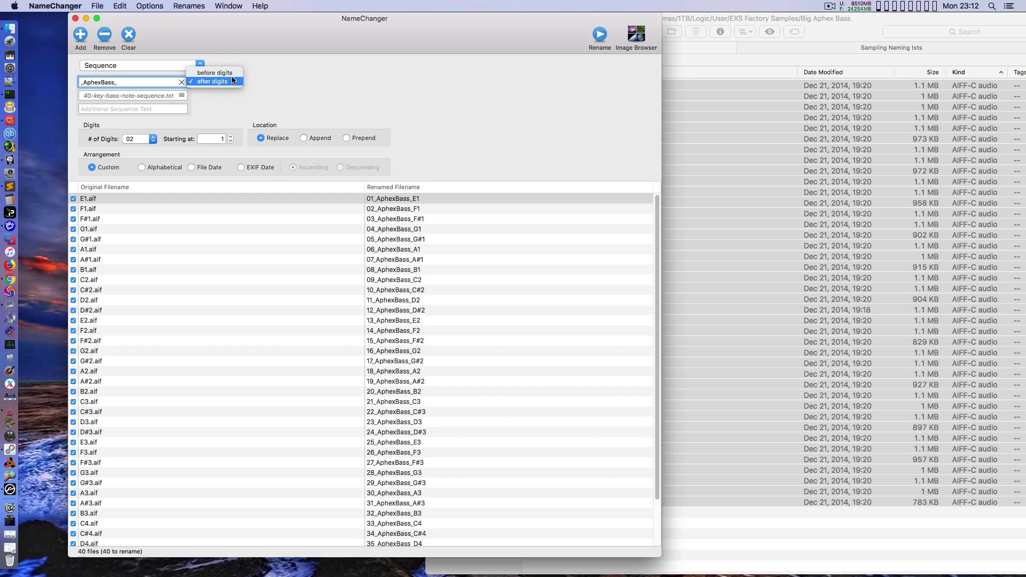
pyautogui.click(225, 71)
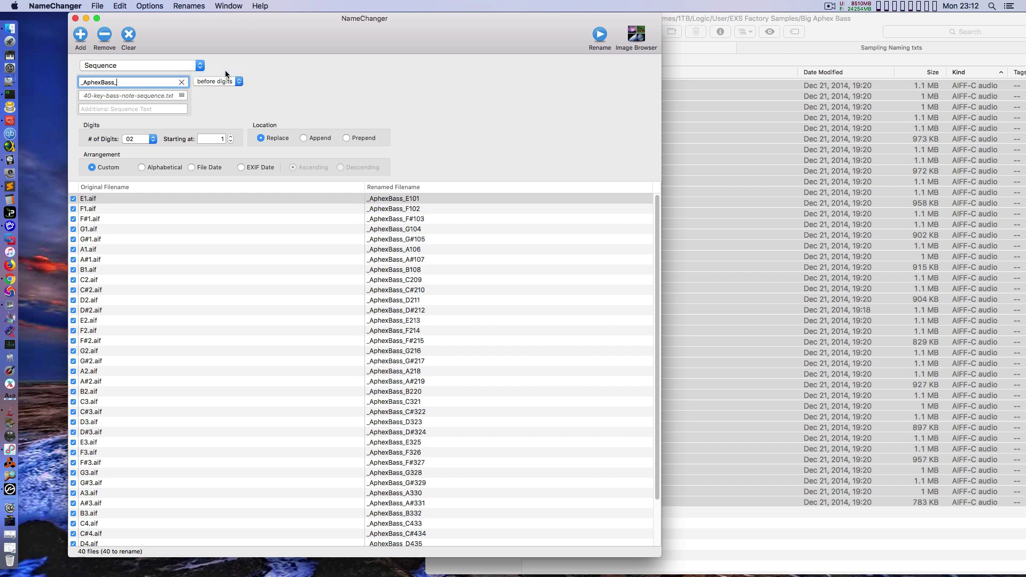
pyautogui.click(230, 82)
pyautogui.click(228, 88)
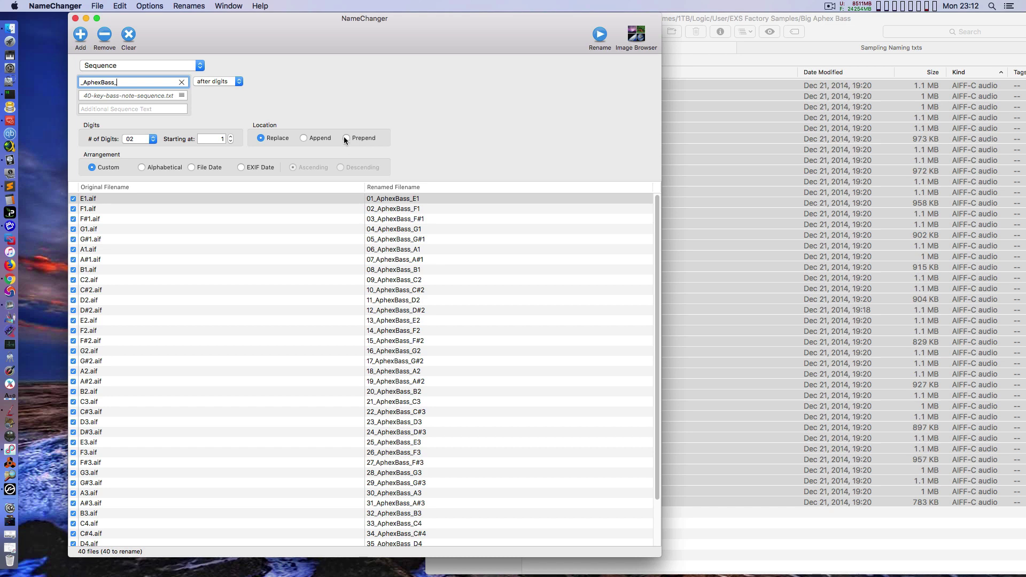
# Keep the sequence location on Replace after trying Append, and run the batch rename on all the listed samples
pyautogui.click(304, 138)
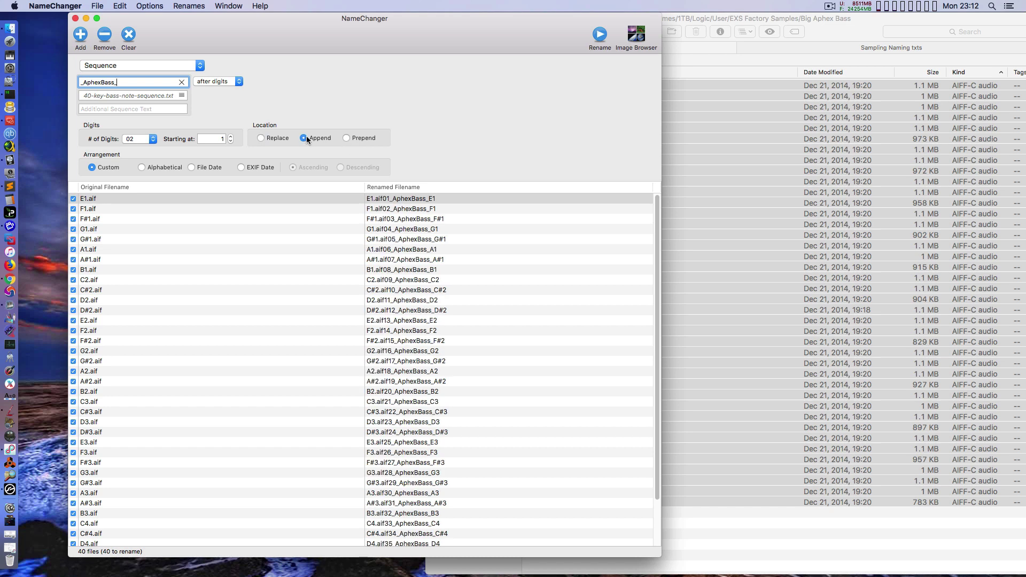
pyautogui.click(261, 138)
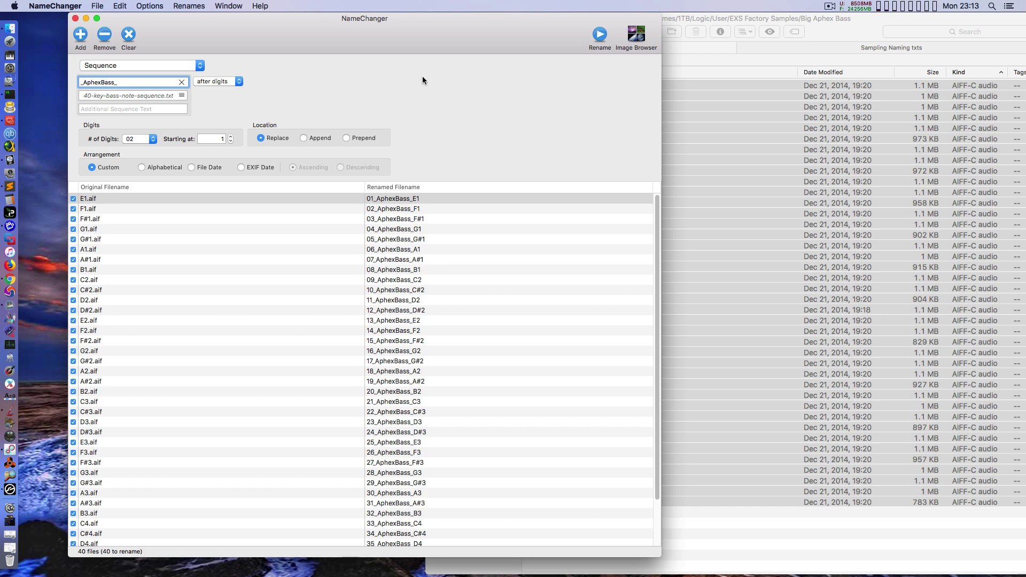
pyautogui.click(600, 34)
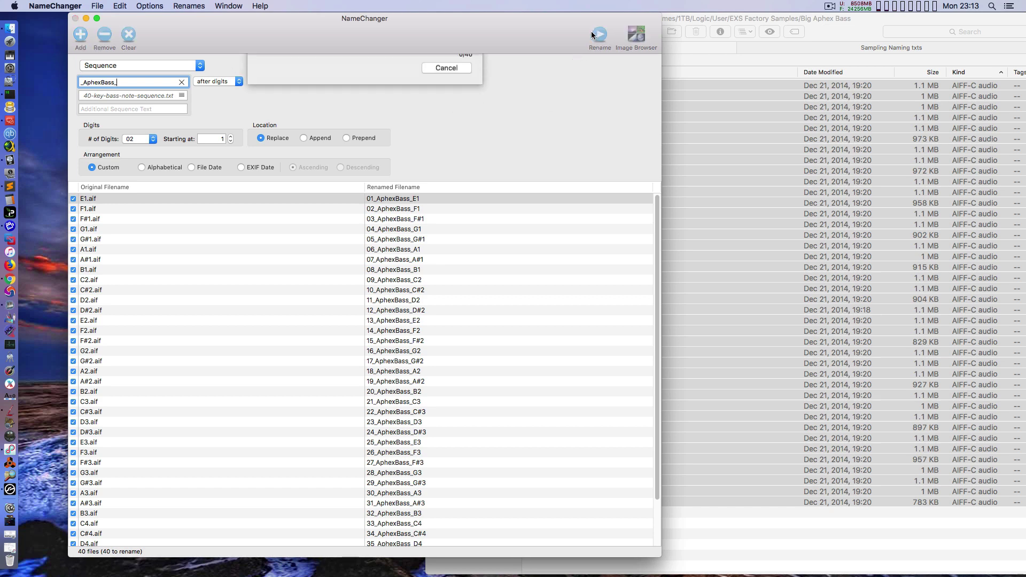
pyautogui.press('Return')
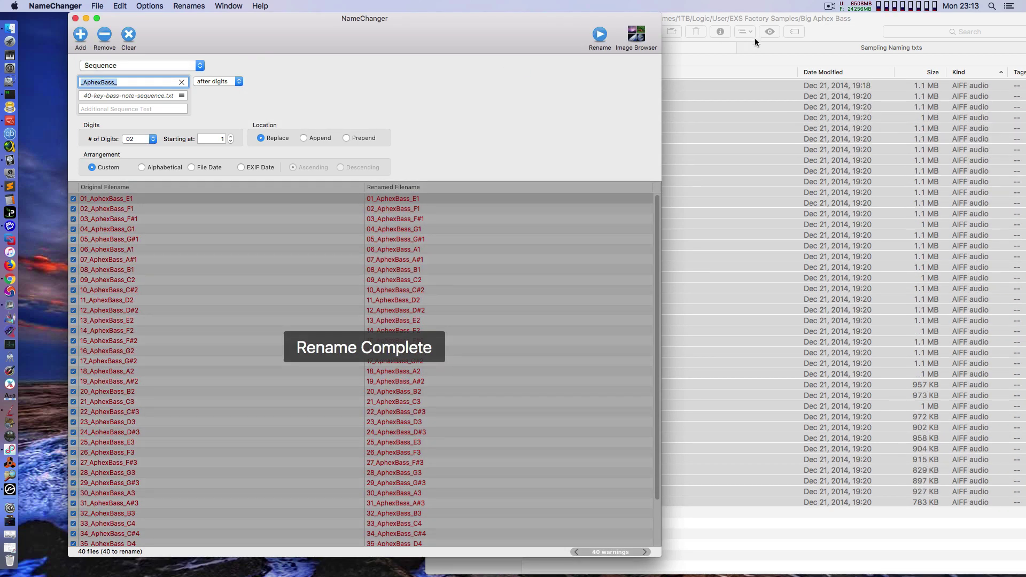
pyautogui.click(754, 37)
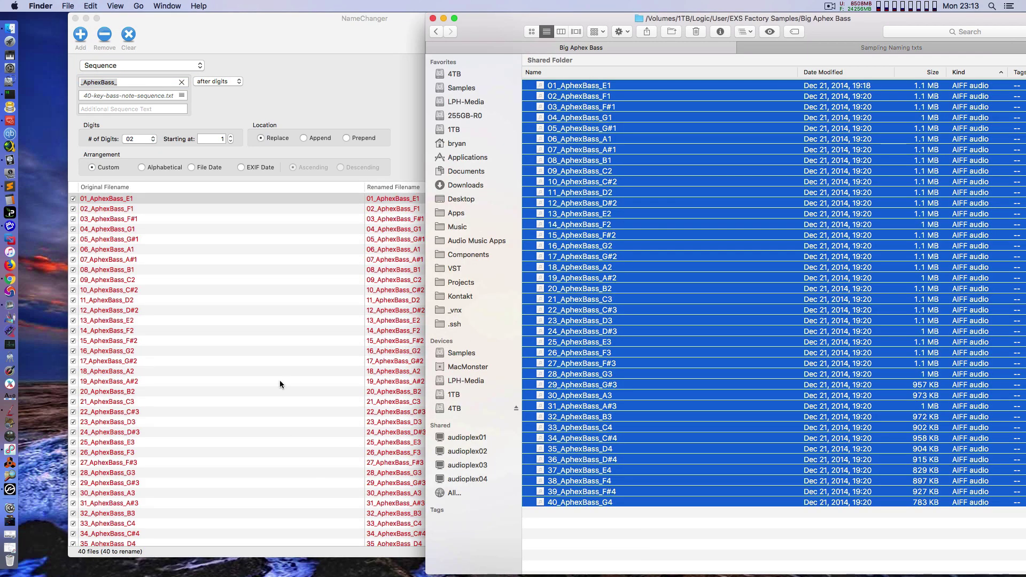
# Switch the rename mode to Append and add .aif to the end of all the sample names
pyautogui.click(323, 78)
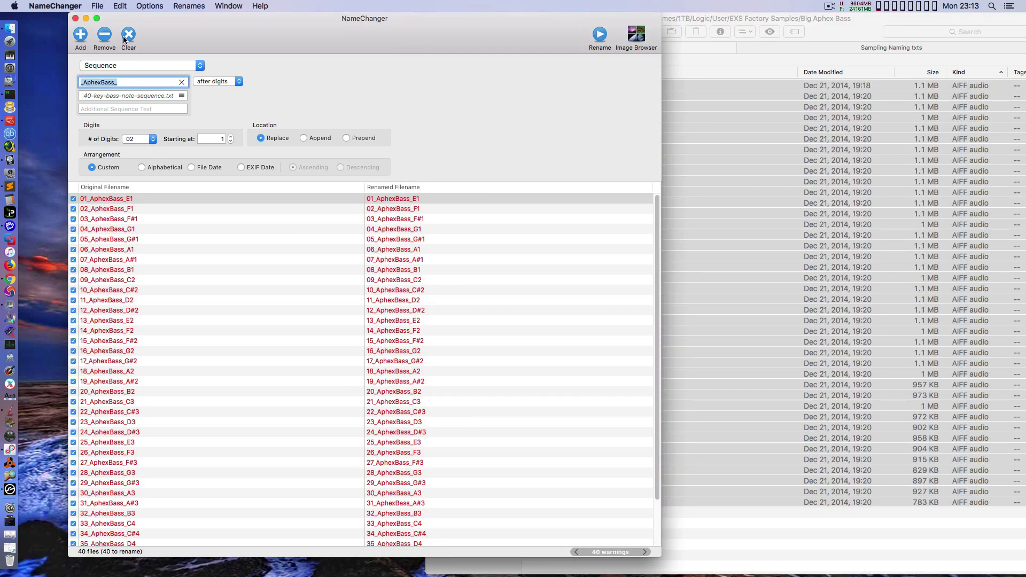
pyautogui.click(165, 65)
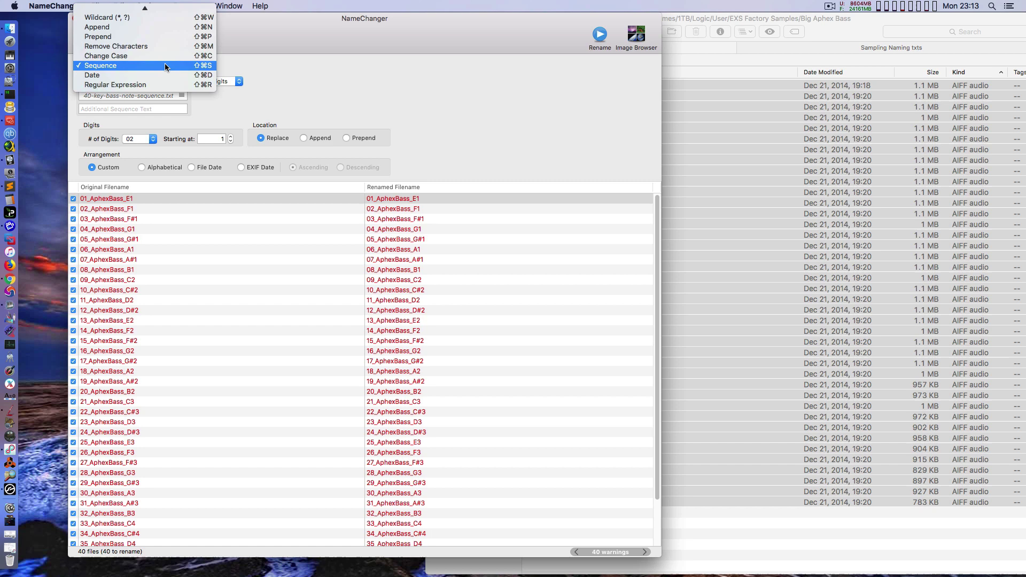
pyautogui.click(122, 27)
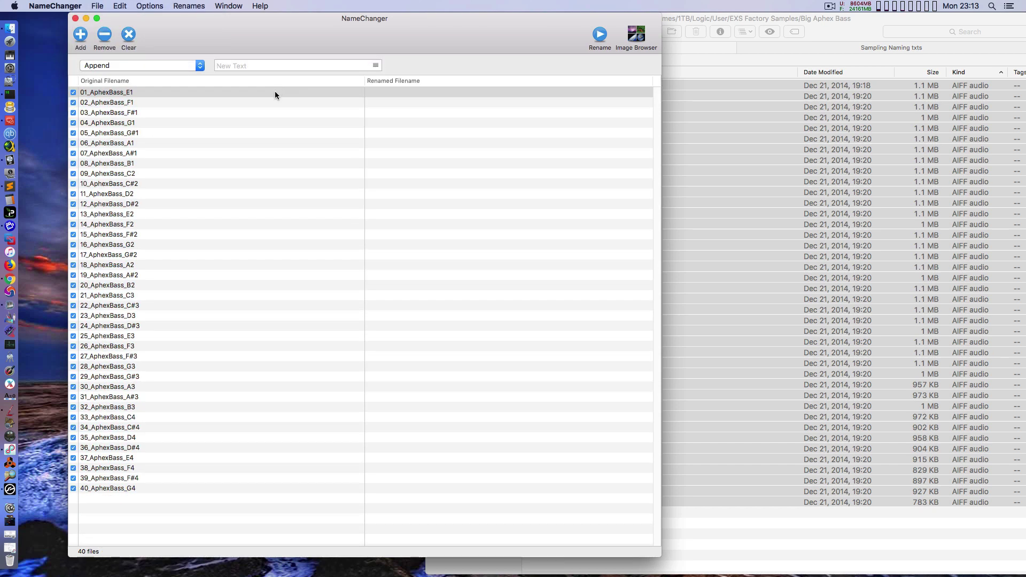
pyautogui.click(260, 63)
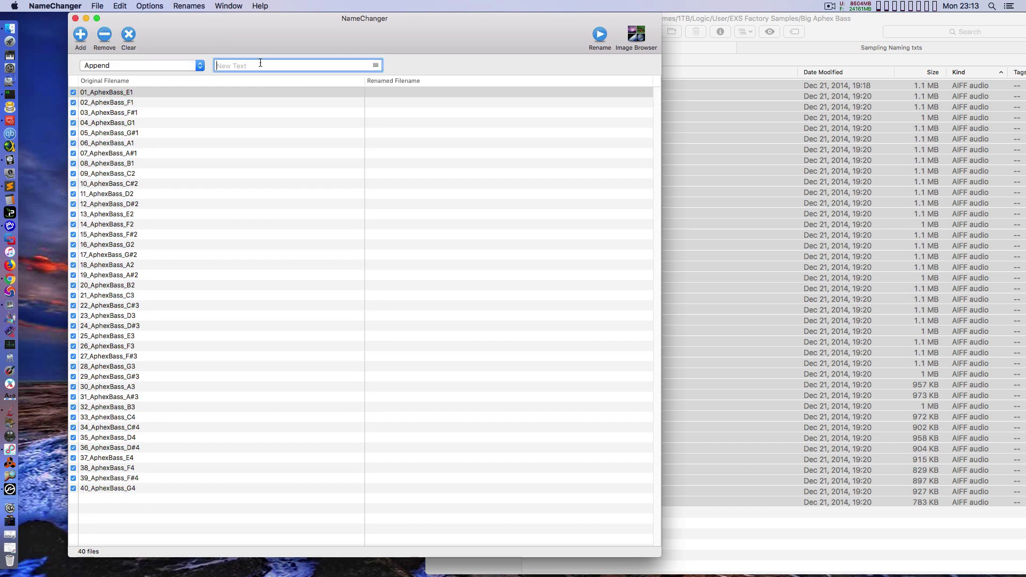
pyautogui.write('.aif')
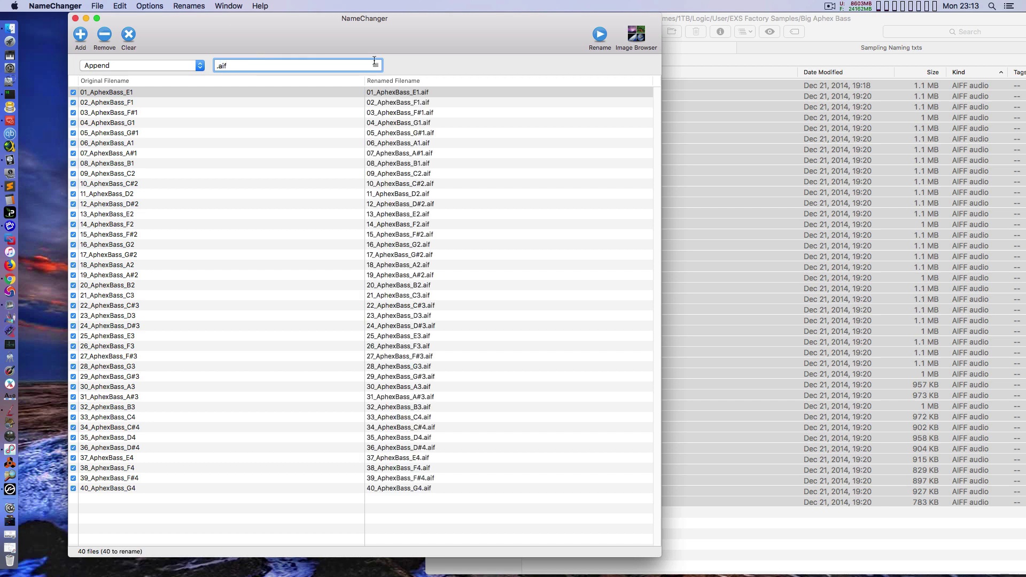
pyautogui.click(607, 35)
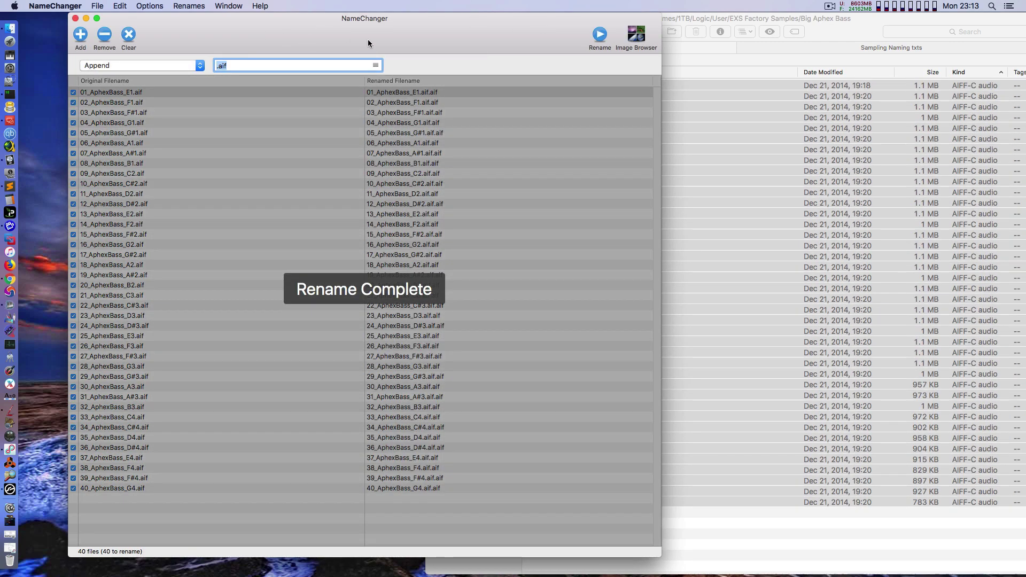
# Clear the NameChanger file list and bring up the Big Aphex Bass folder in Finder with nothing selected
pyautogui.moveTo(387, 22); pyautogui.dragTo(409, 23)
pyautogui.click(152, 35)
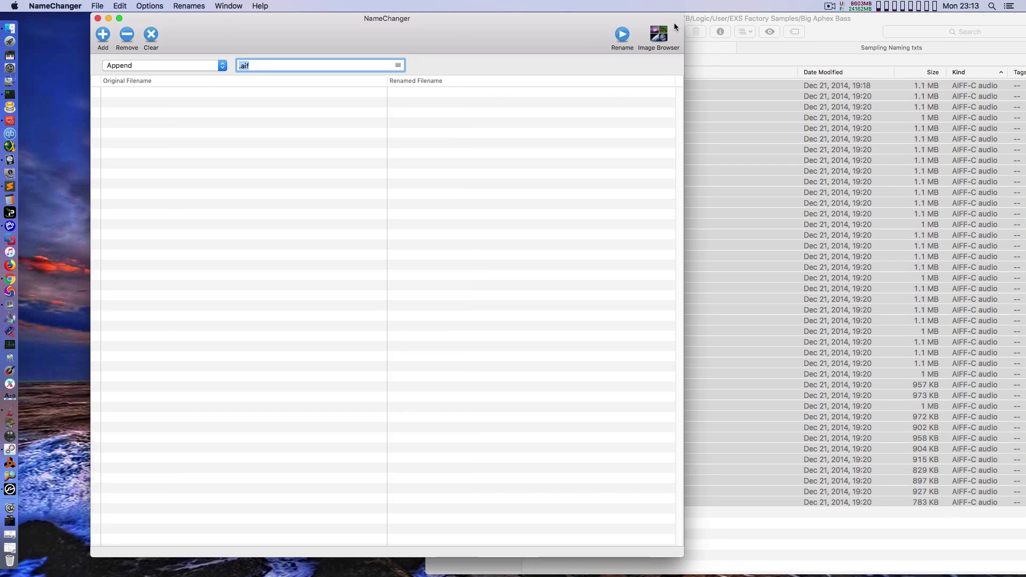
pyautogui.moveTo(832, 19); pyautogui.dragTo(569, 9)
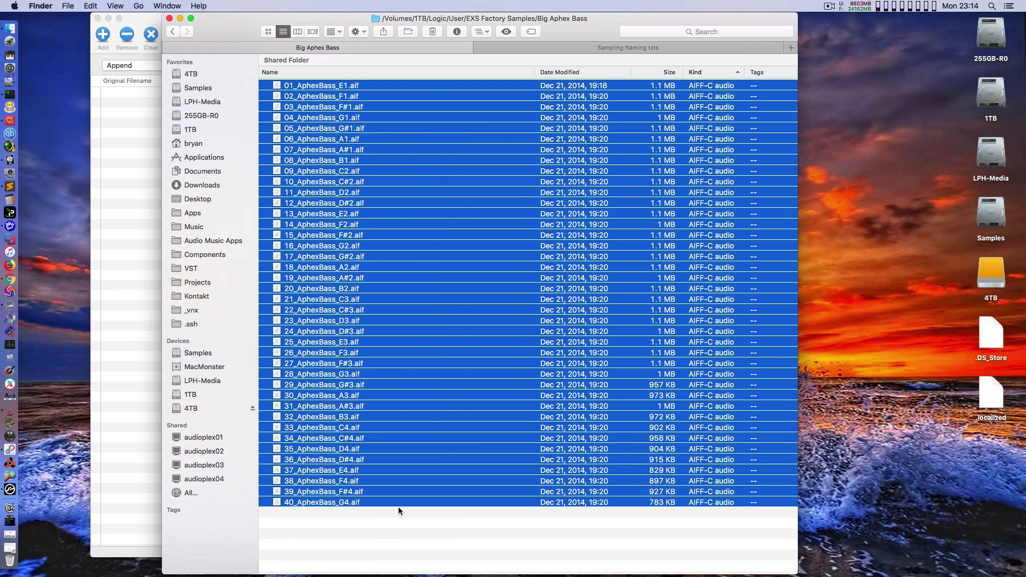
pyautogui.click(369, 525)
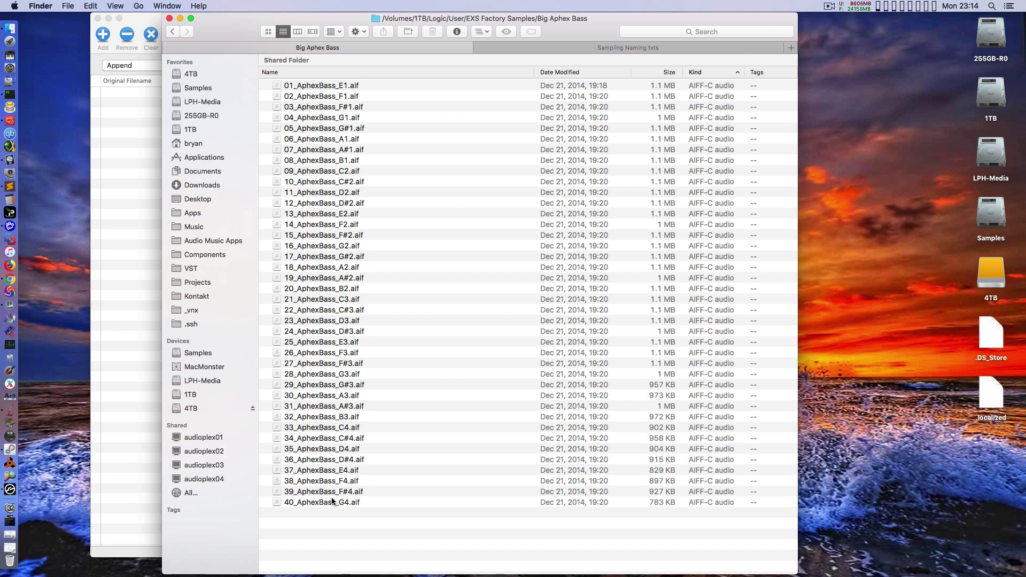
# Preview 01_AphexBass_E1.aif in Quick Look and close the preview
pyautogui.click(311, 87)
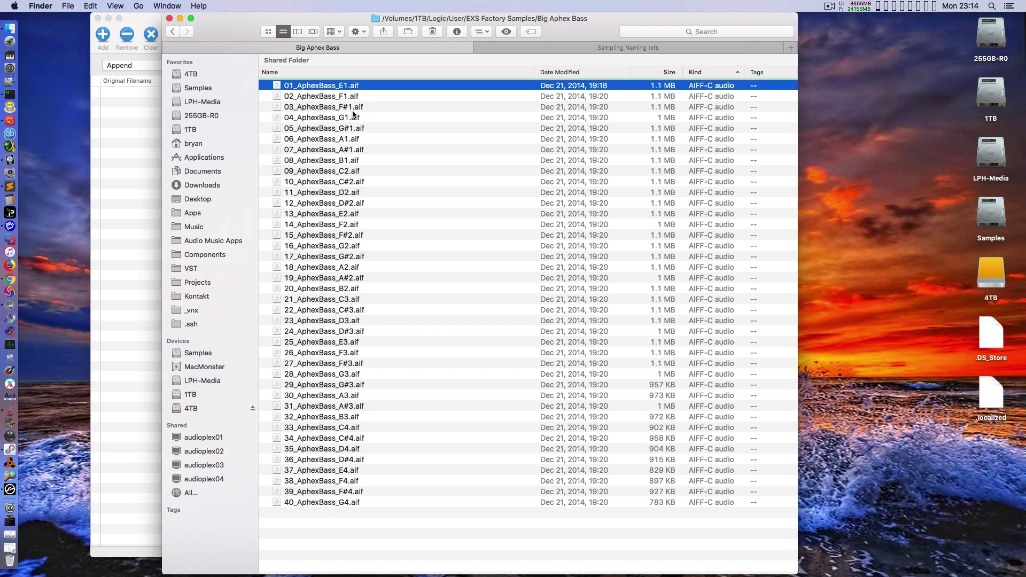
pyautogui.press('space')
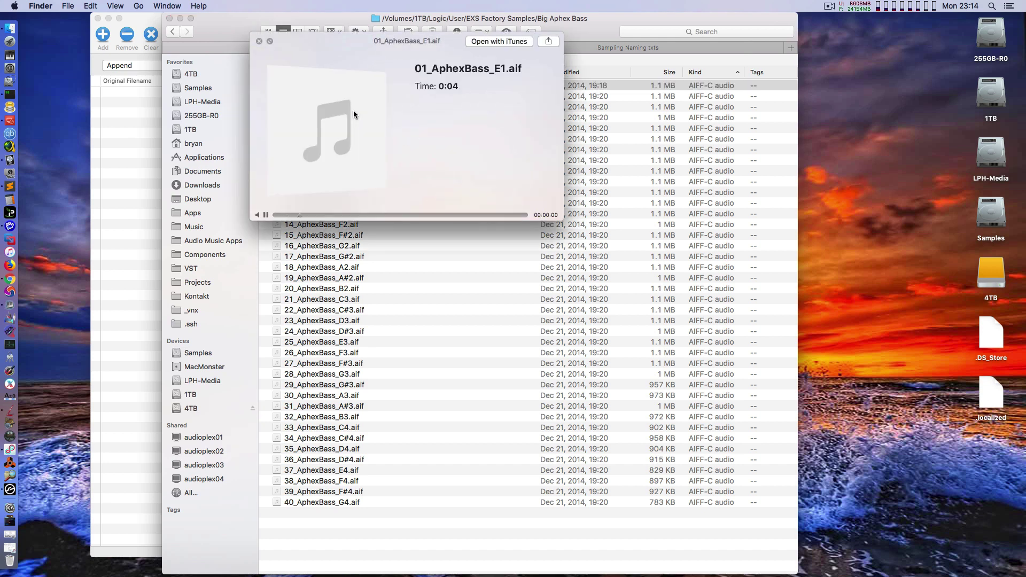
pyautogui.press('space')
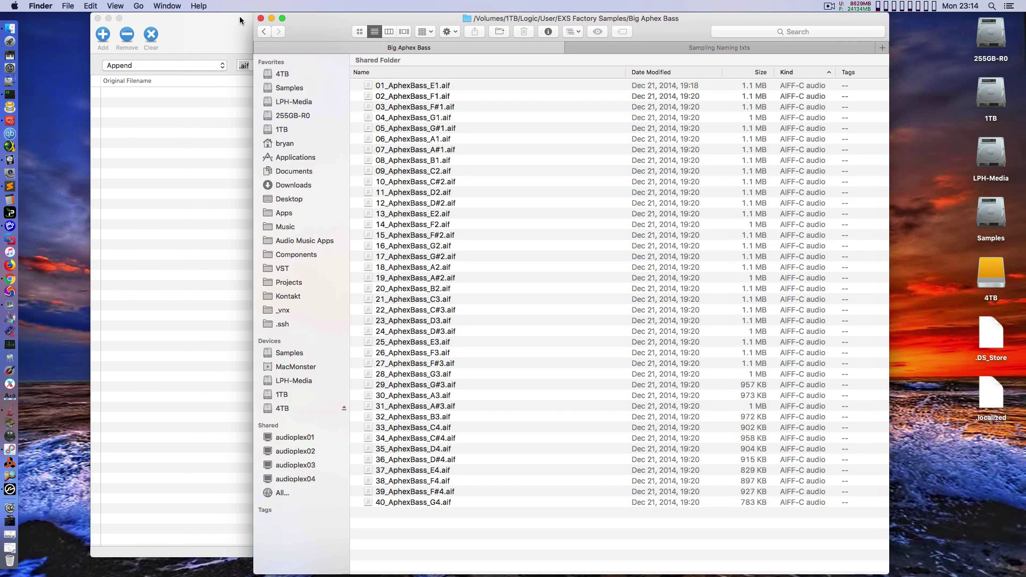
# Close the Finder window and the NameChanger window
pyautogui.click(260, 18)
pyautogui.moveTo(477, 35); pyautogui.dragTo(421, 37)
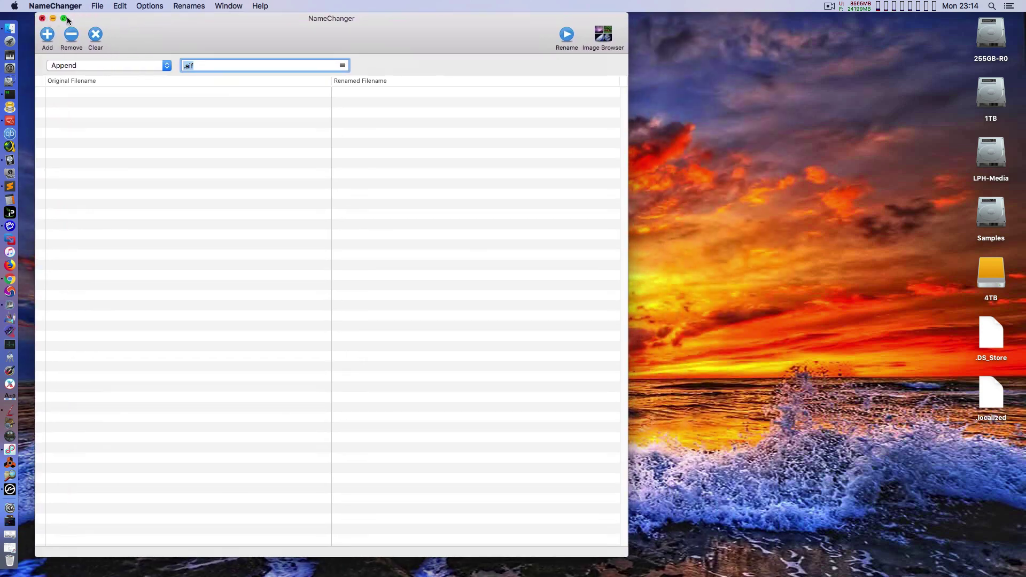
pyautogui.click(43, 19)
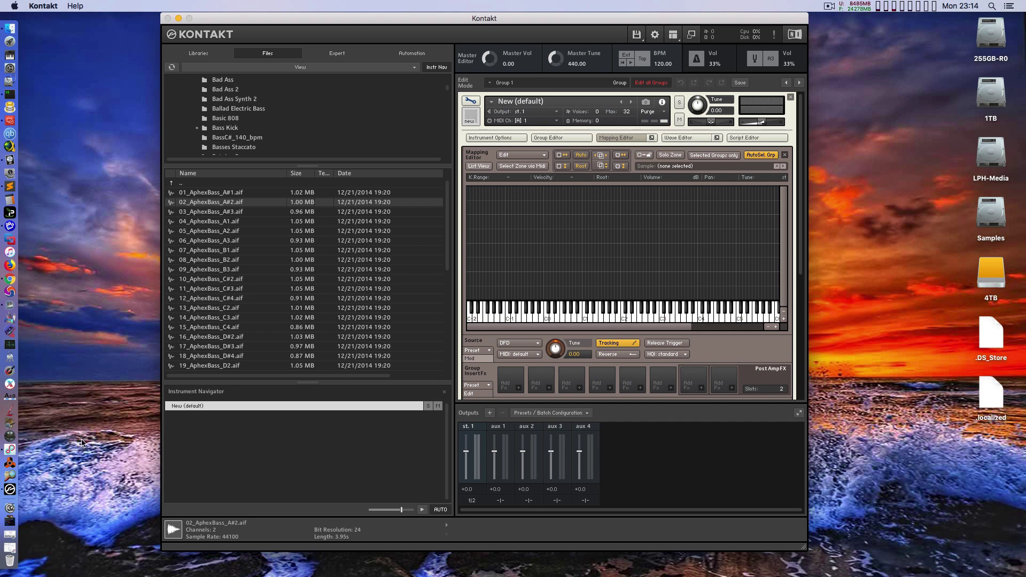
# Switch to Kontakt and reposition its window on the desktop
pyautogui.moveTo(368, 21); pyautogui.dragTo(345, 21)
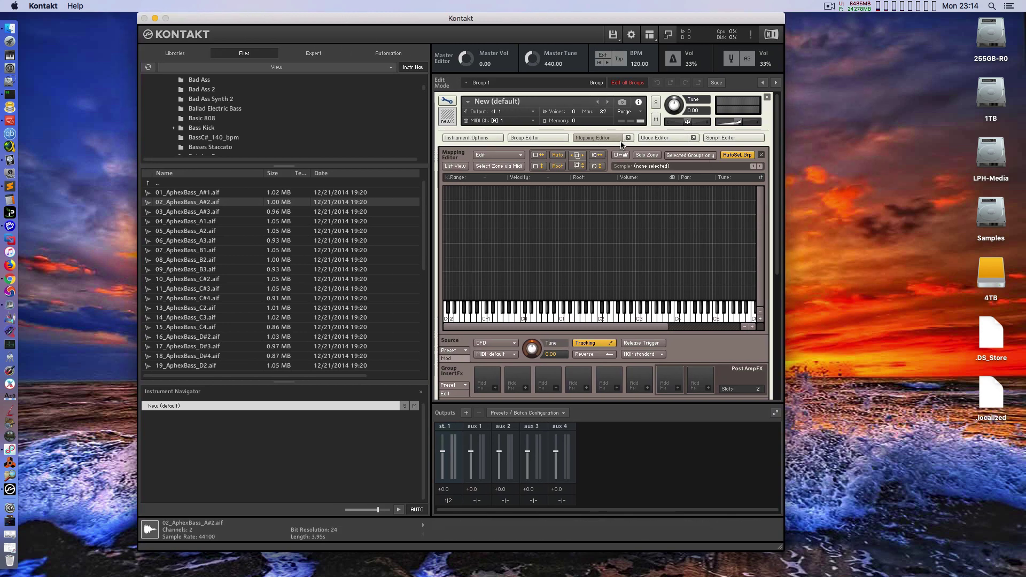
pyautogui.moveTo(482, 19)
pyautogui.mouseDown()
pyautogui.moveTo(527, 19)
pyautogui.moveTo(481, 19)
pyautogui.mouseUp()
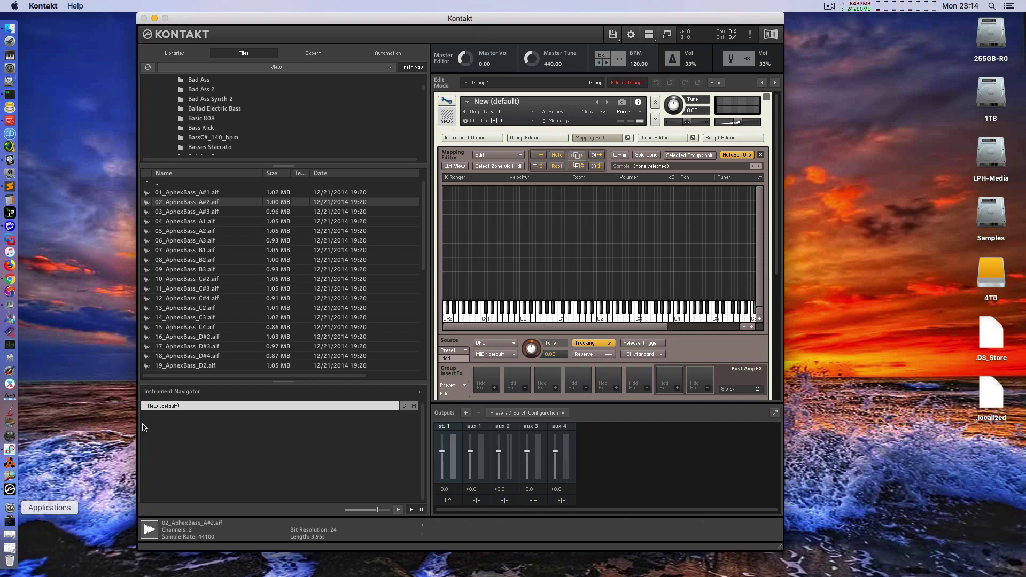
pyautogui.moveTo(411, 13); pyautogui.dragTo(378, 13)
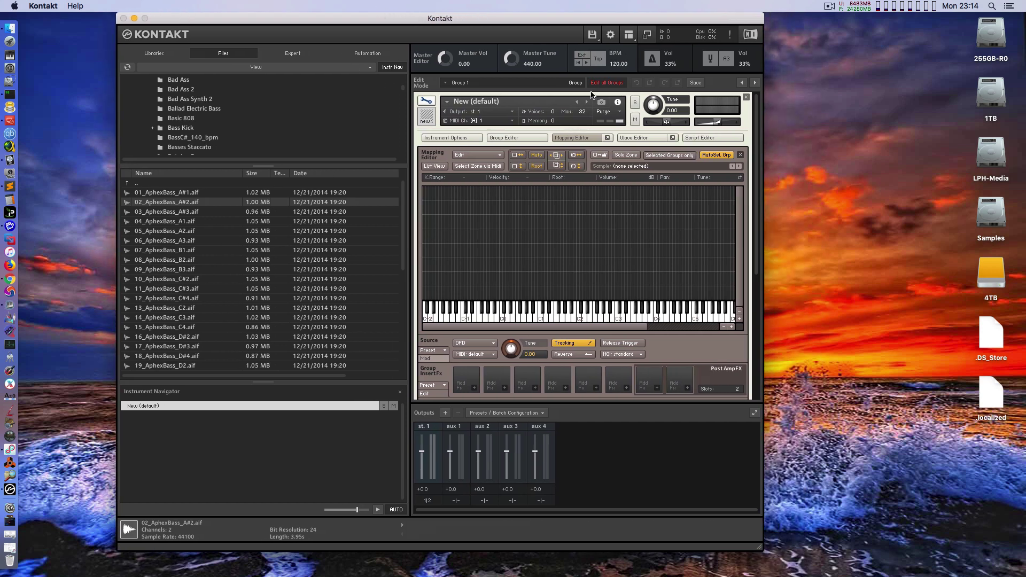
pyautogui.moveTo(463, 19); pyautogui.dragTo(459, 18)
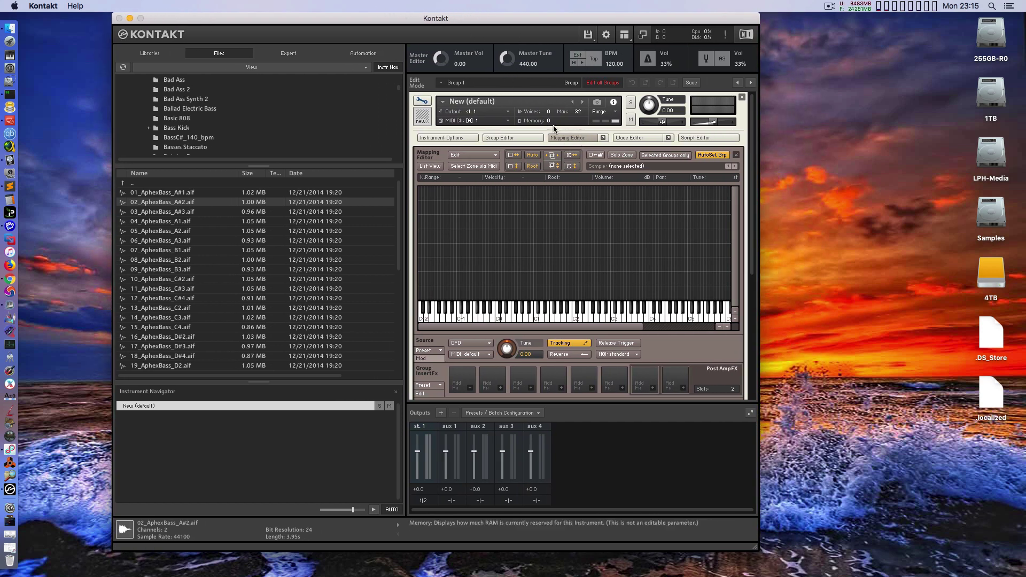
pyautogui.click(604, 141)
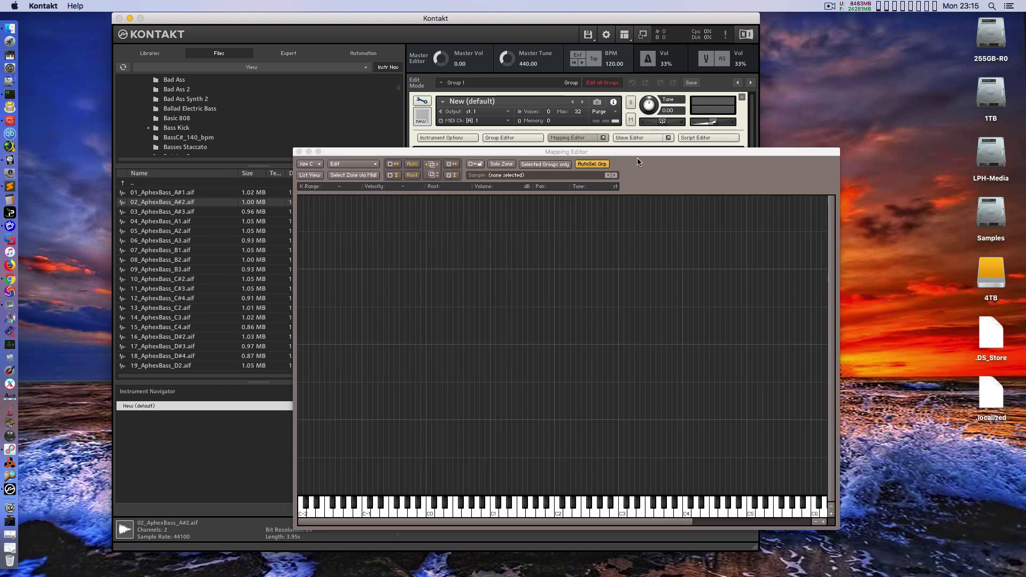
pyautogui.moveTo(637, 158); pyautogui.dragTo(687, 115)
pyautogui.click(378, 115)
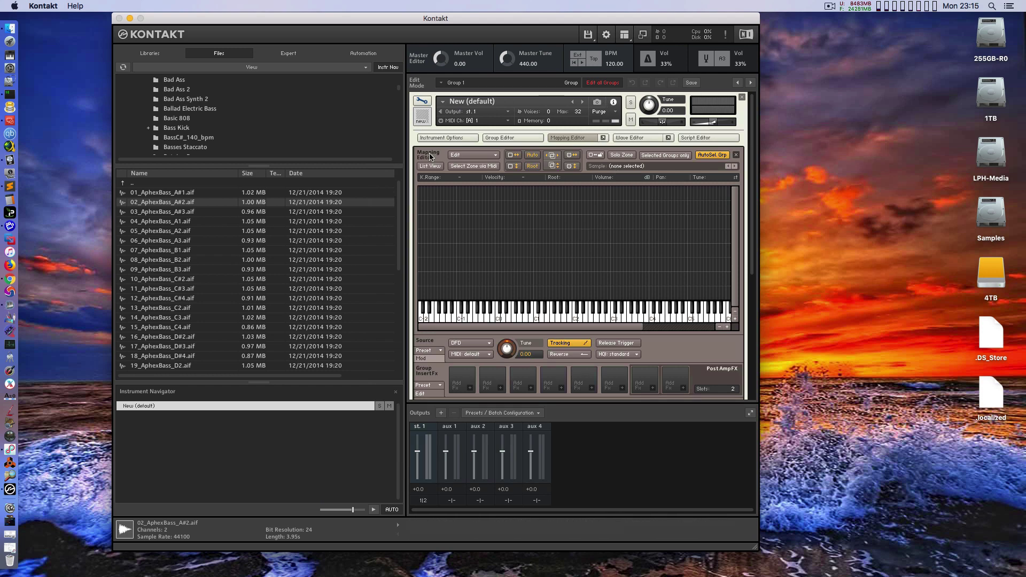
# Refresh Kontakt's file browser so it lists the renamed Aphex Bass samples
pyautogui.click(159, 193)
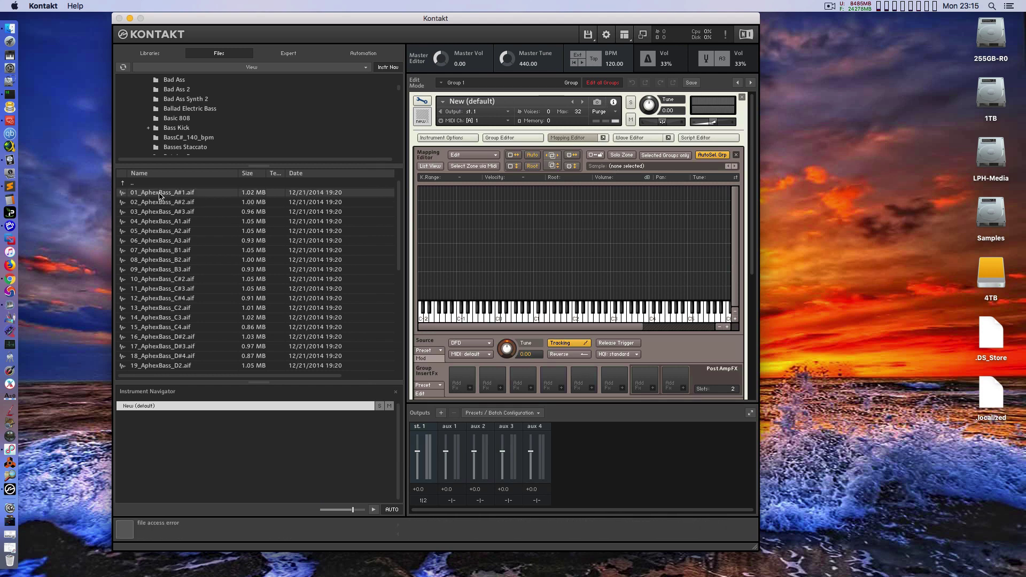
pyautogui.click(123, 67)
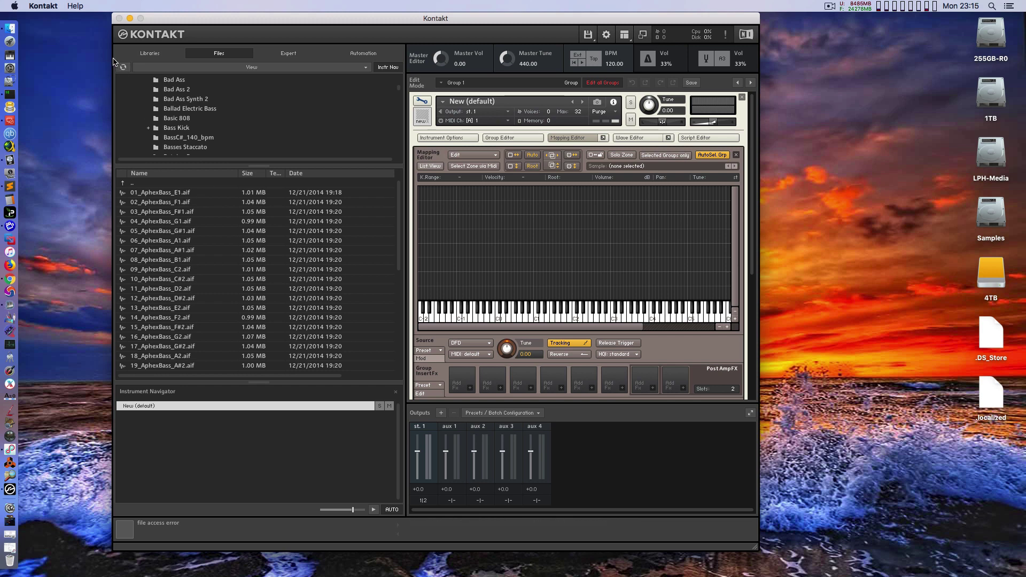
# Map samples 01_AphexBass_E1.aif through 40_AphexBass_G4.aif into the Mapping Editor, one key per sample starting at E1
pyautogui.click(164, 193)
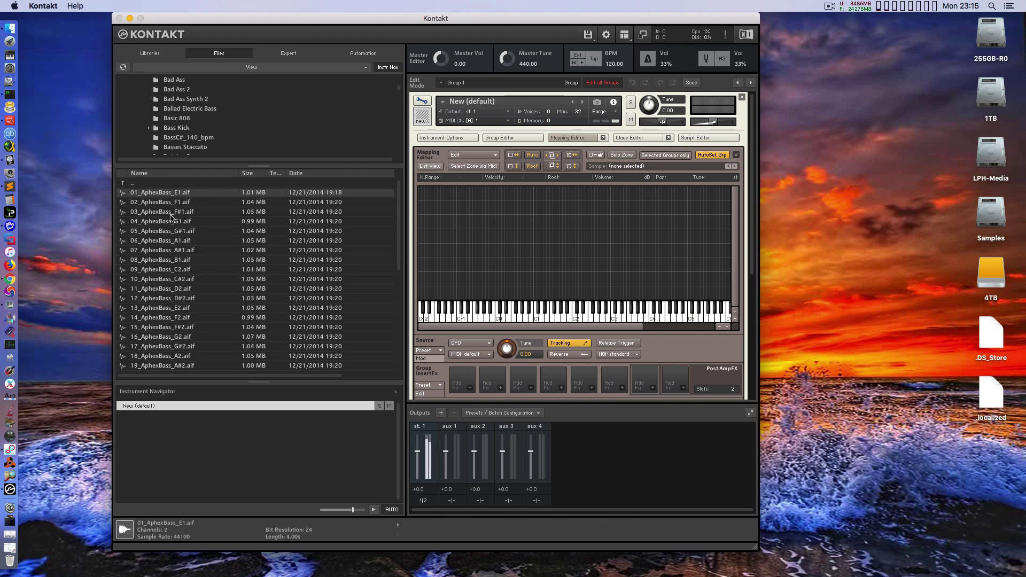
pyautogui.scroll(-7, 194, 342)
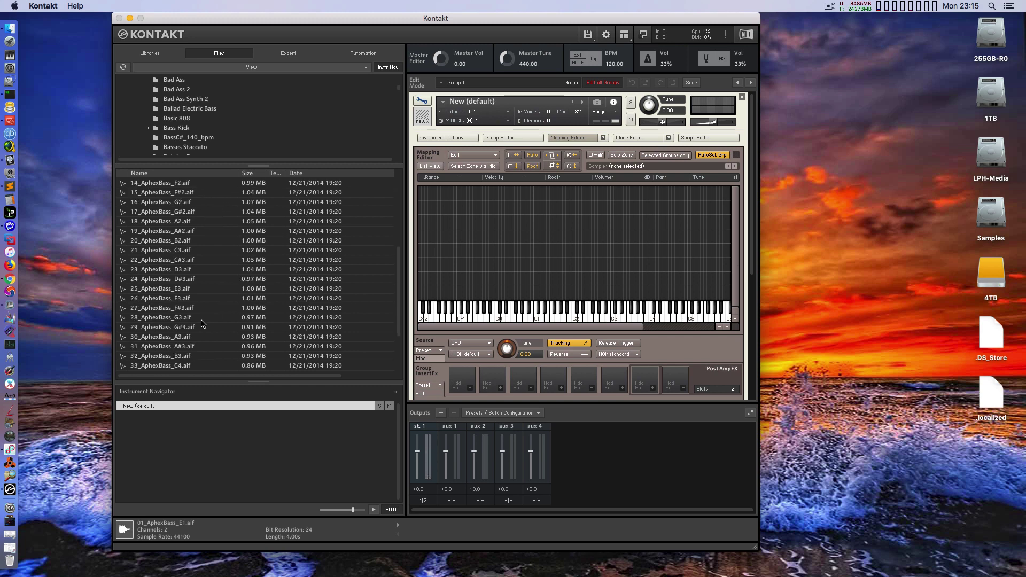
pyautogui.click(170, 366)
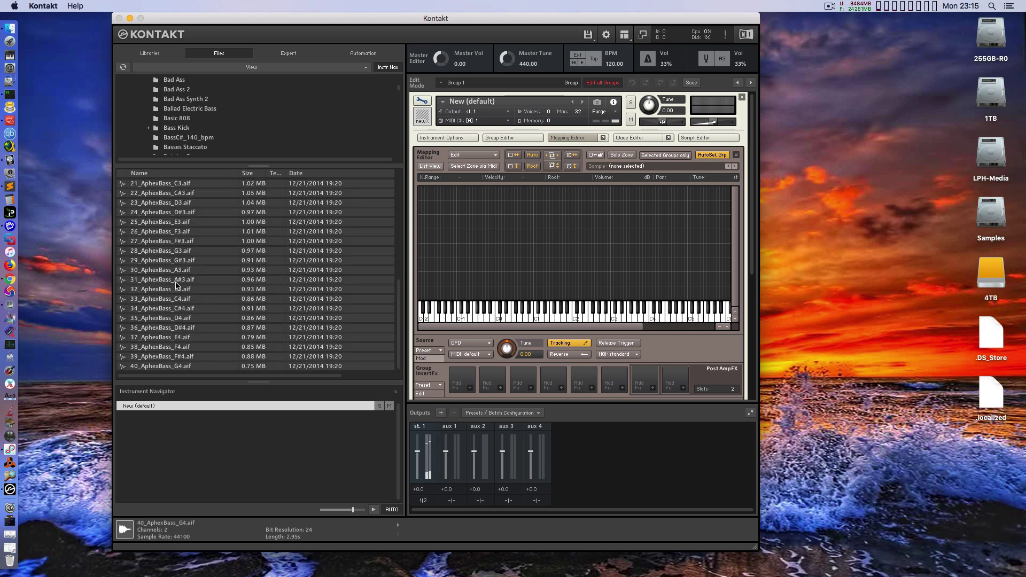
pyautogui.scroll(7, 170, 300)
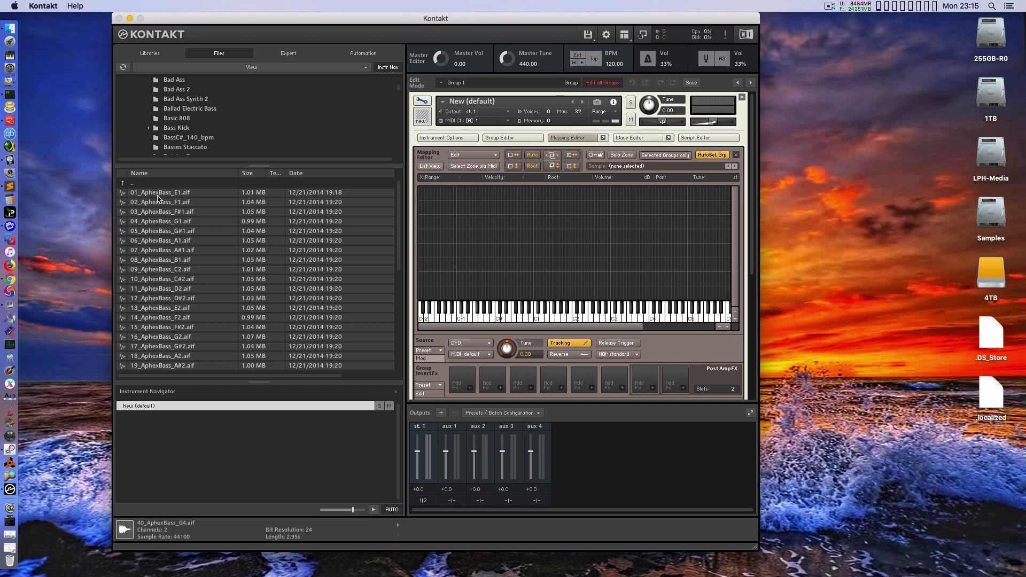
pyautogui.moveTo(160, 196); pyautogui.dragTo(620, 293)
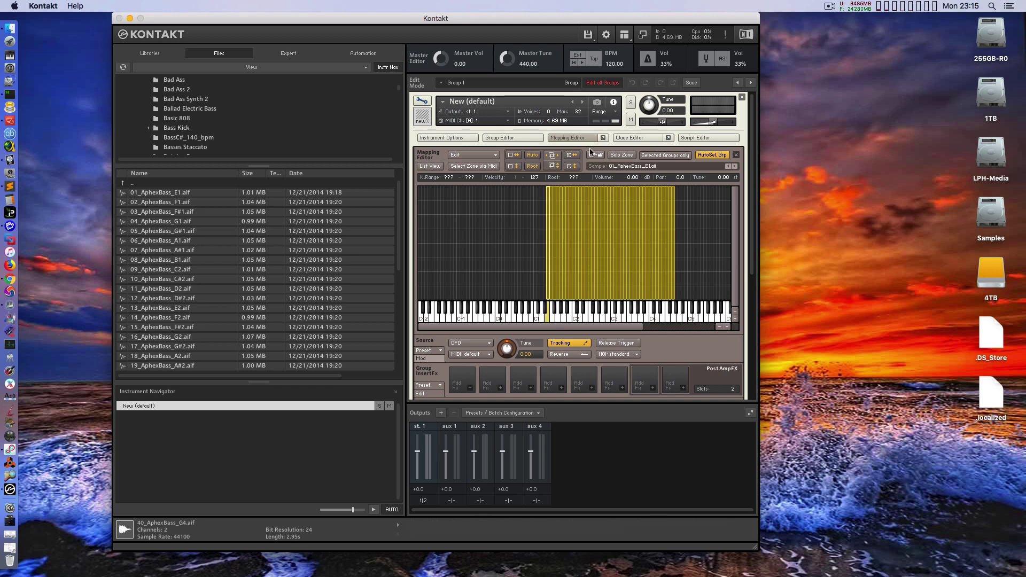
# Show the Mapping Editor in its own window and select the highest zone to check its assigned sample
pyautogui.click(602, 137)
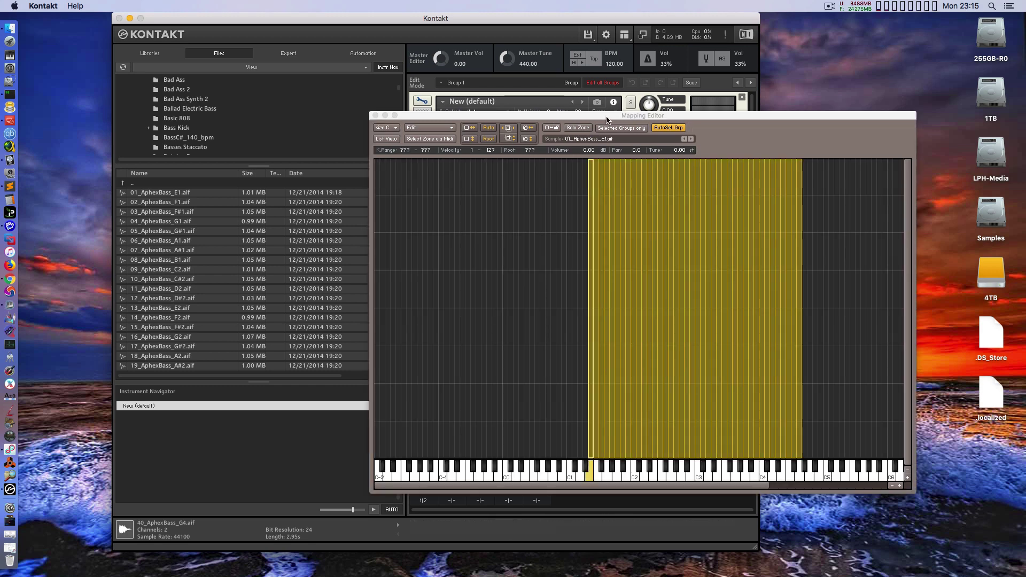
pyautogui.moveTo(608, 120); pyautogui.dragTo(479, 102)
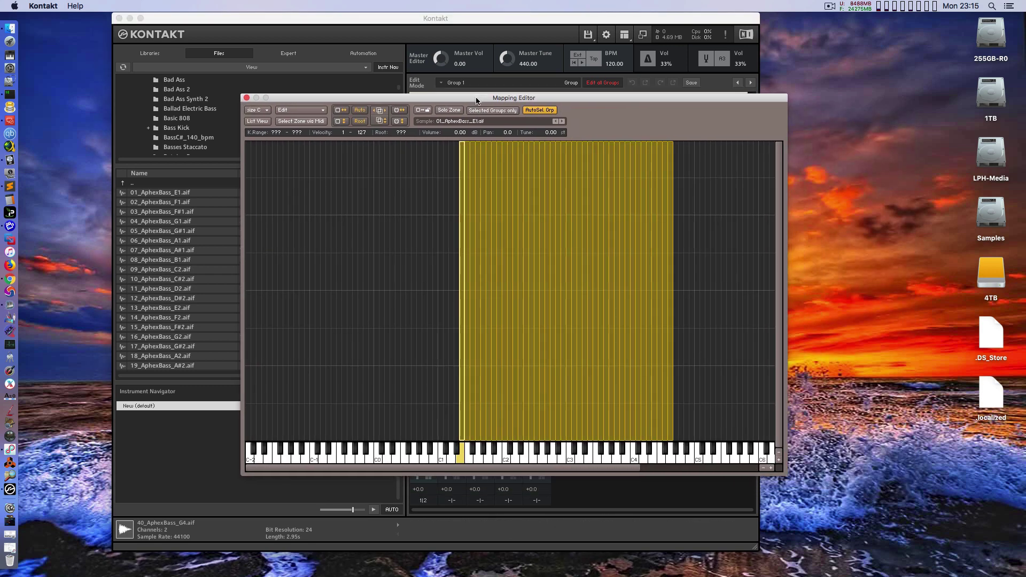
pyautogui.click(670, 430)
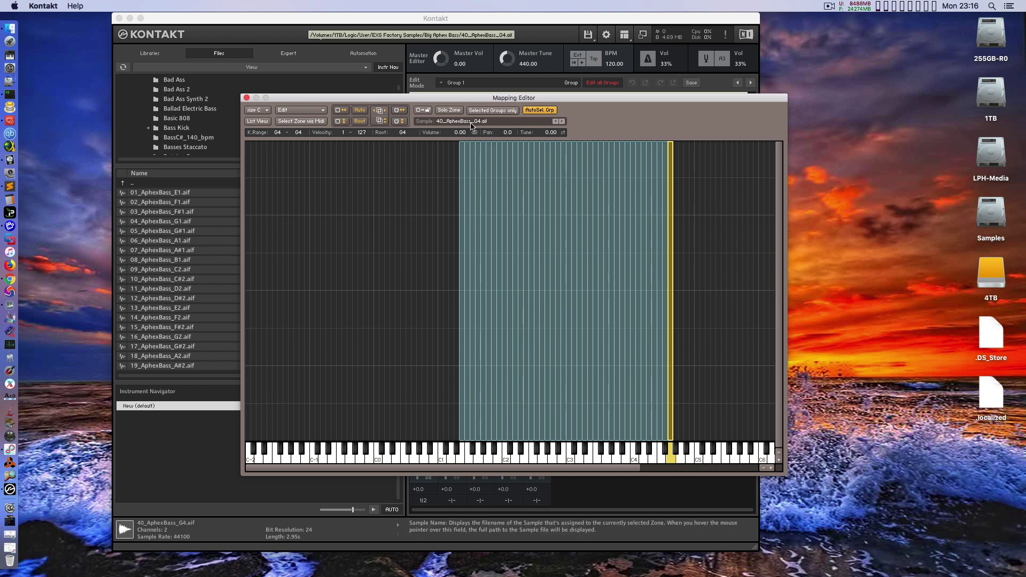
# Extend the lowest zone, 01_AphexBass_E1, down to C0 and the highest zone, 40_AphexBass_G4, up to C6
pyautogui.click(354, 194)
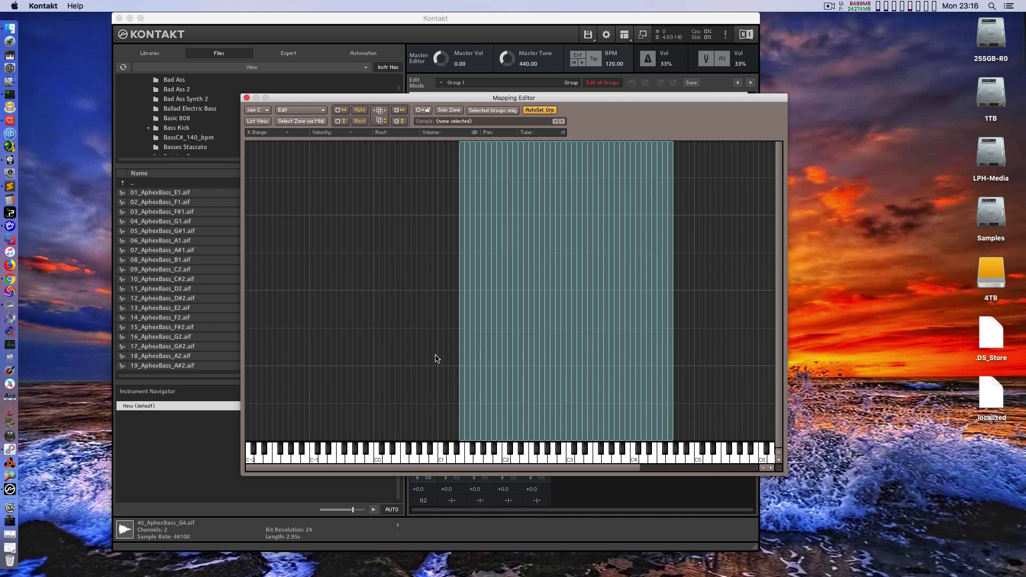
pyautogui.click(460, 358)
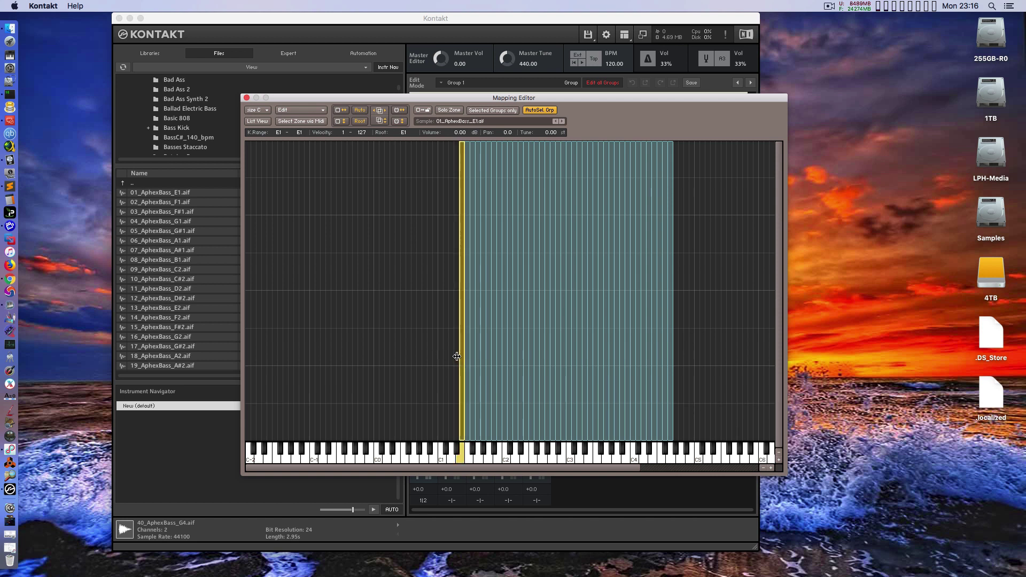
pyautogui.moveTo(458, 357); pyautogui.dragTo(373, 348)
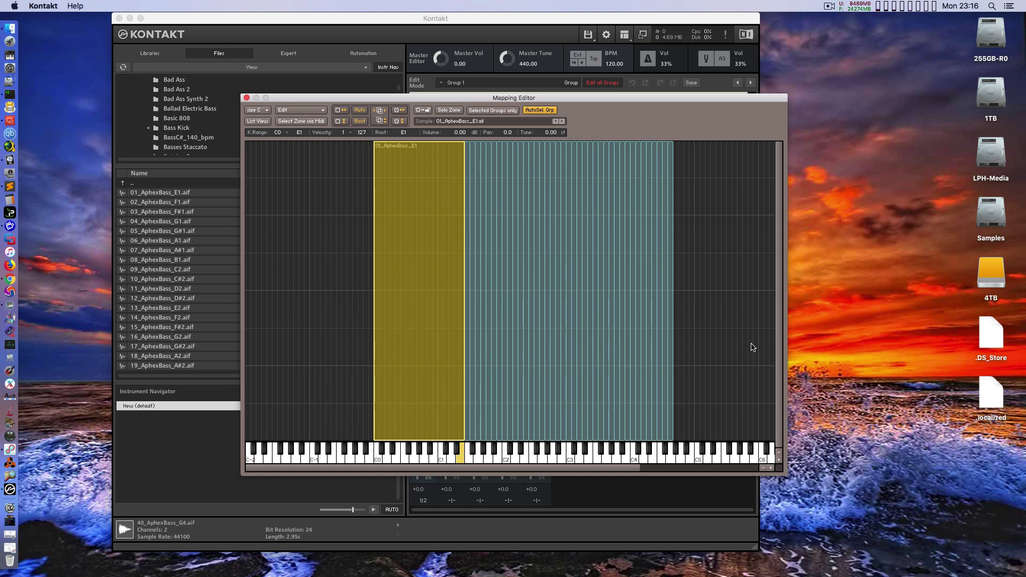
pyautogui.click(705, 351)
pyautogui.click(673, 345)
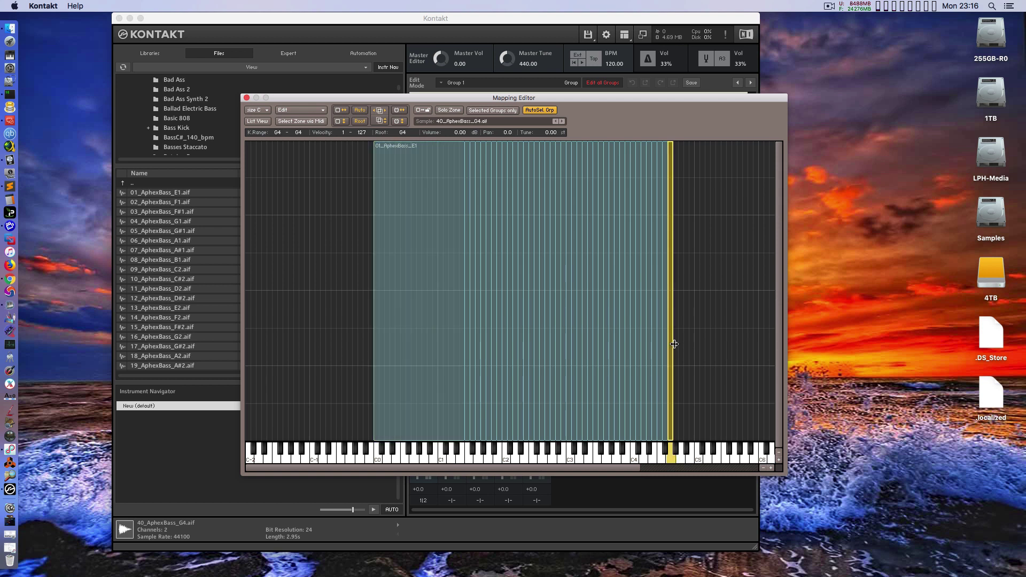
pyautogui.moveTo(674, 344); pyautogui.dragTo(769, 350)
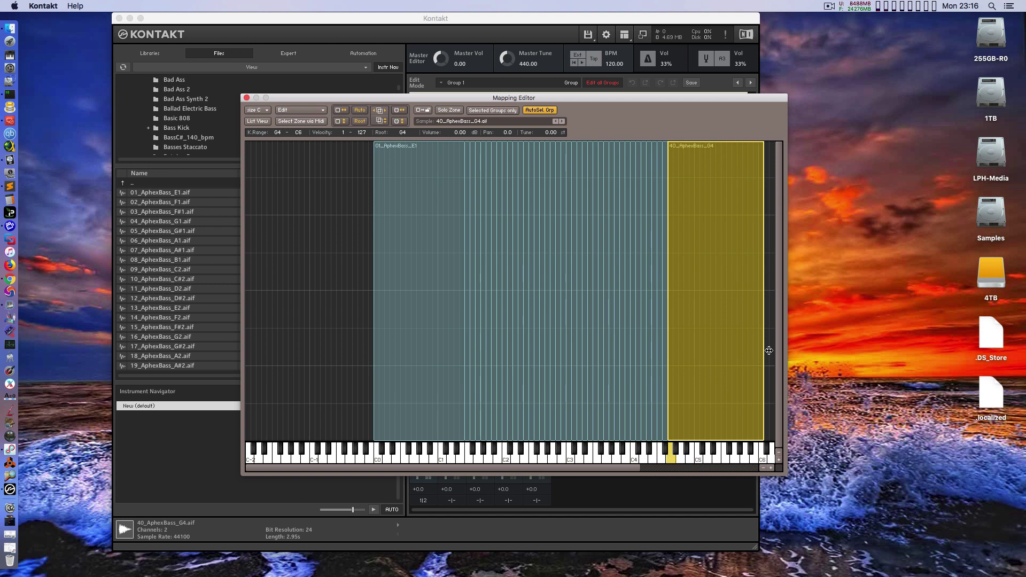
pyautogui.click(287, 231)
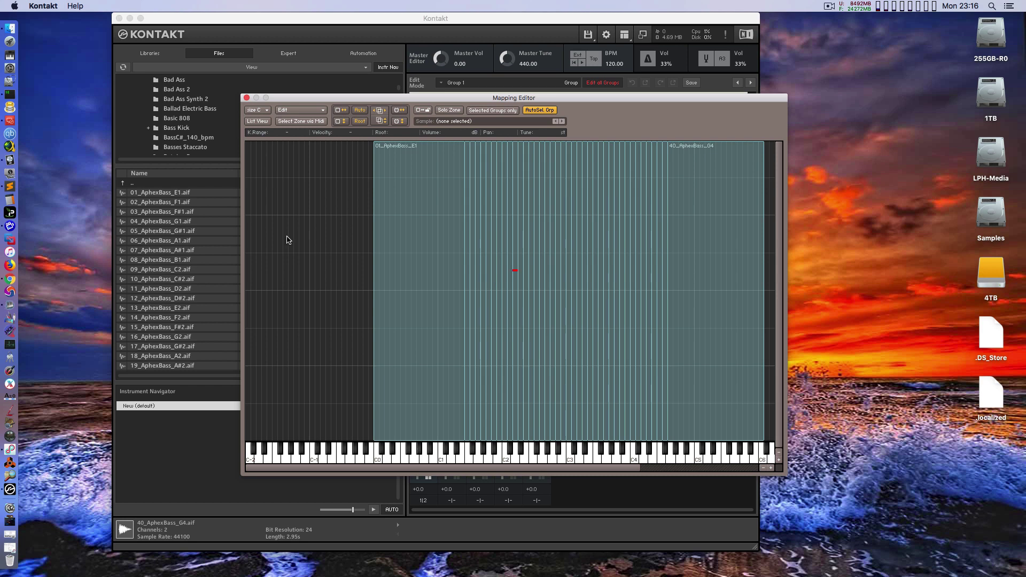
# Select the 01_AphexBass_E1 zone and open its sample in the Wave Editor, moving the Mapping Editor clear of the waveform
pyautogui.moveTo(517, 99); pyautogui.dragTo(447, 109)
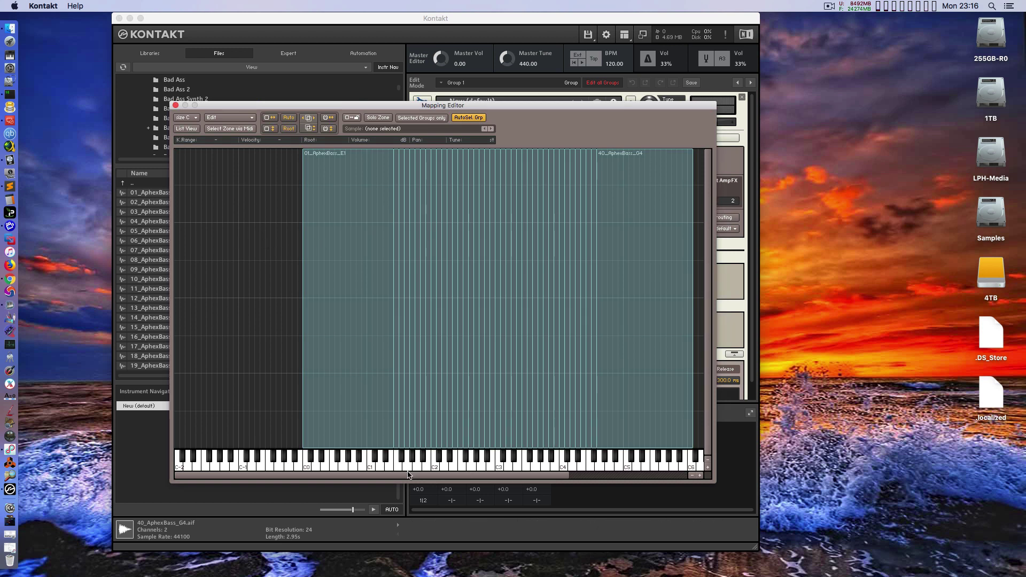
pyautogui.moveTo(408, 475); pyautogui.dragTo(436, 465)
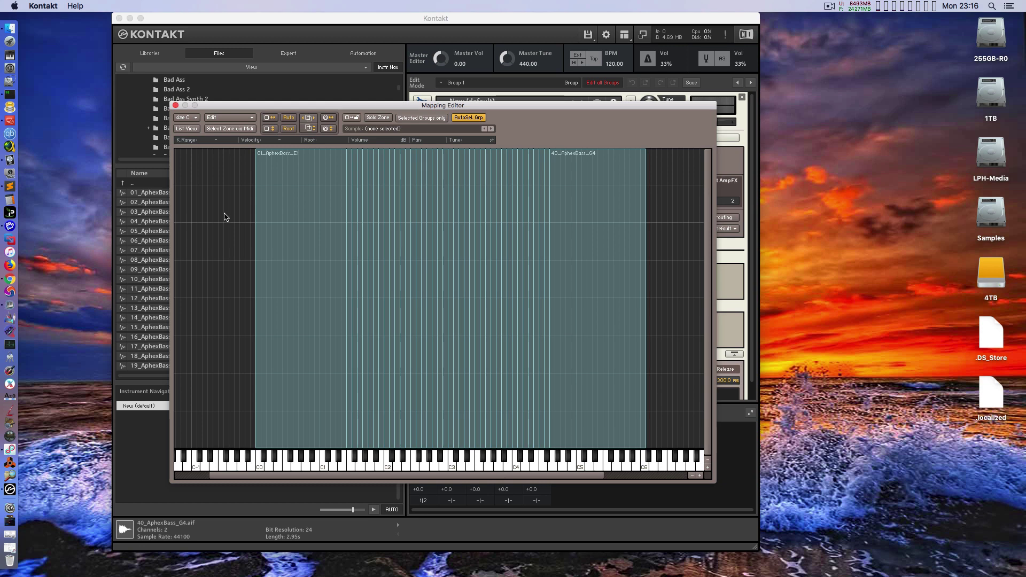
pyautogui.moveTo(418, 109); pyautogui.dragTo(418, 97)
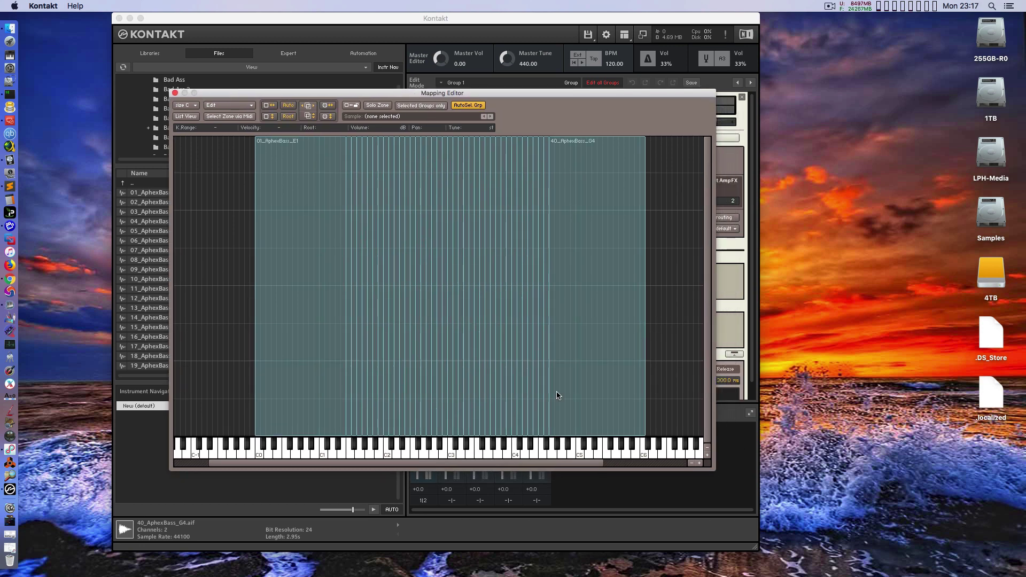
pyautogui.click(303, 216)
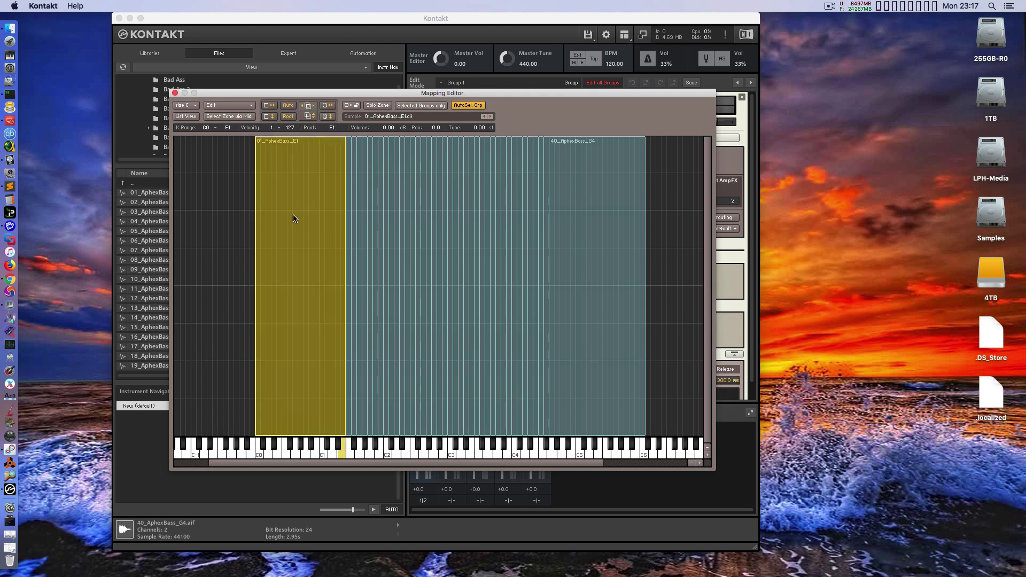
pyautogui.moveTo(403, 94); pyautogui.dragTo(355, 191)
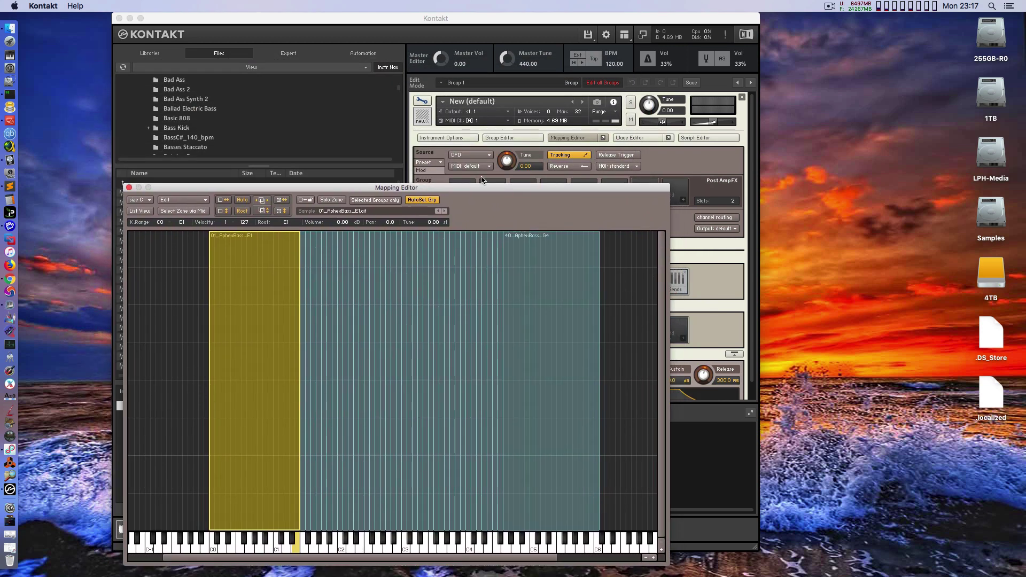
pyautogui.click(653, 140)
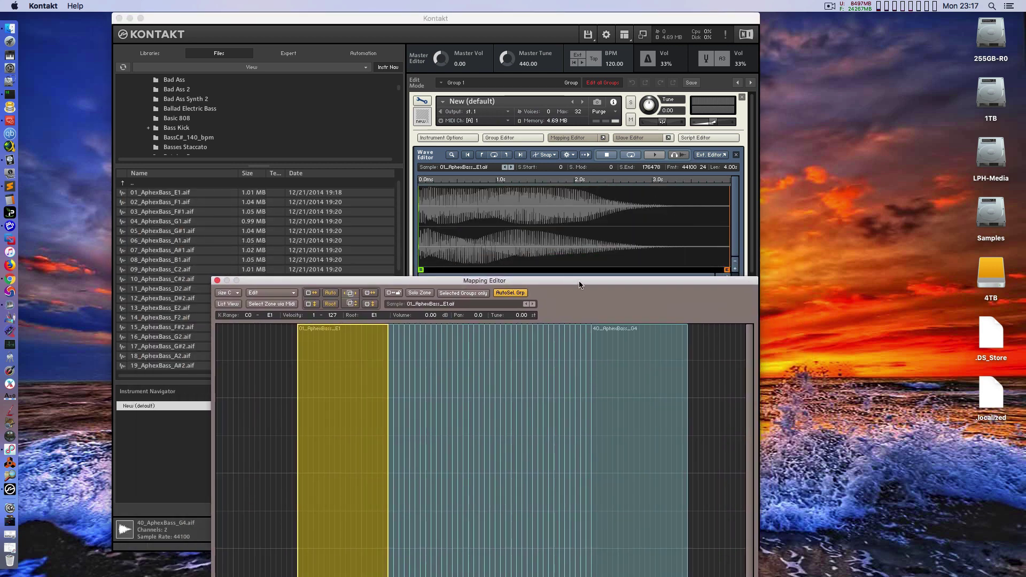
pyautogui.moveTo(580, 284); pyautogui.dragTo(587, 355)
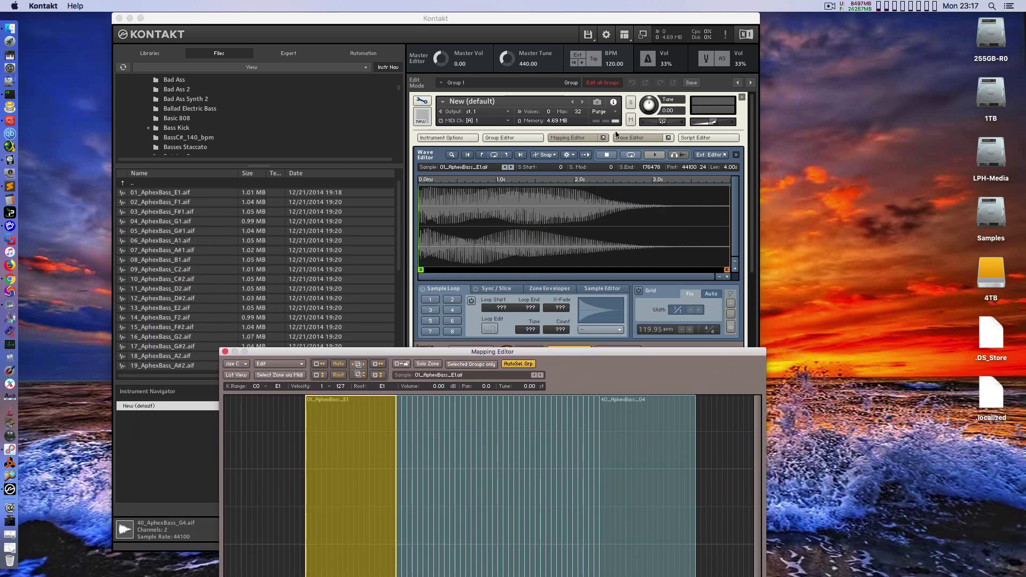
# Show the Wave Editor in its own window and move it clear of the Mapping Editor's lowest zone
pyautogui.click(669, 138)
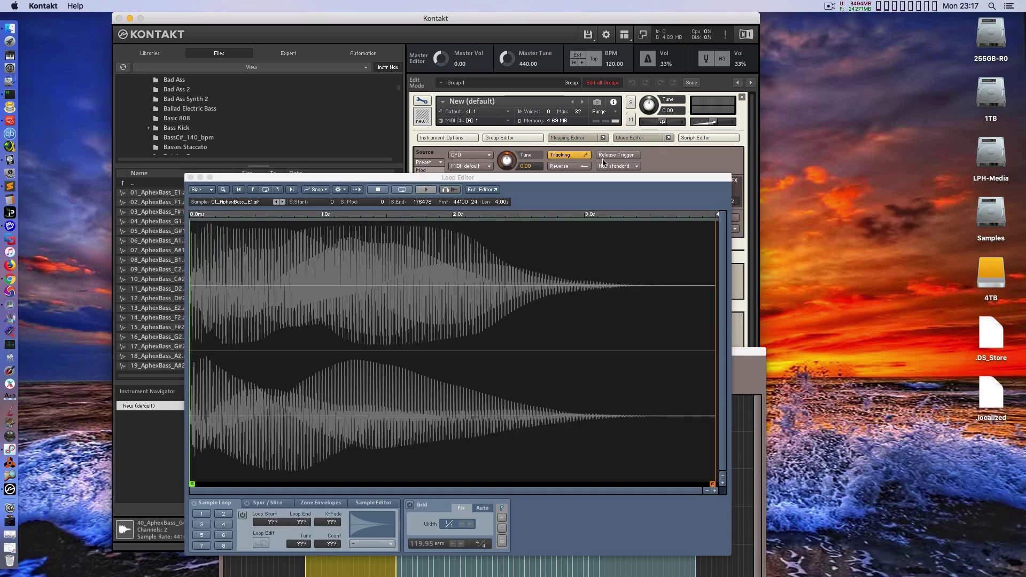
pyautogui.moveTo(514, 182); pyautogui.dragTo(702, 79)
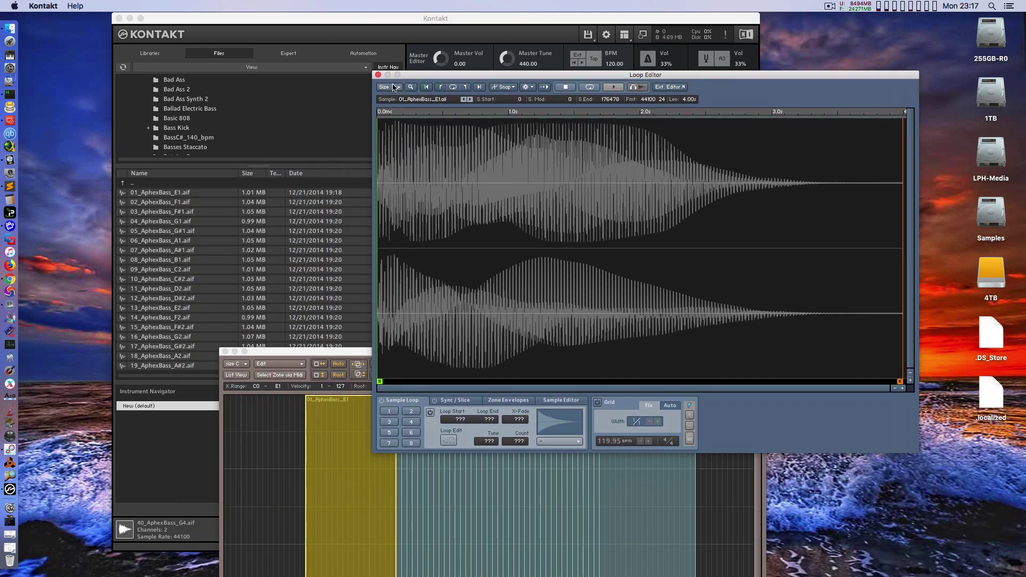
pyautogui.click(397, 88)
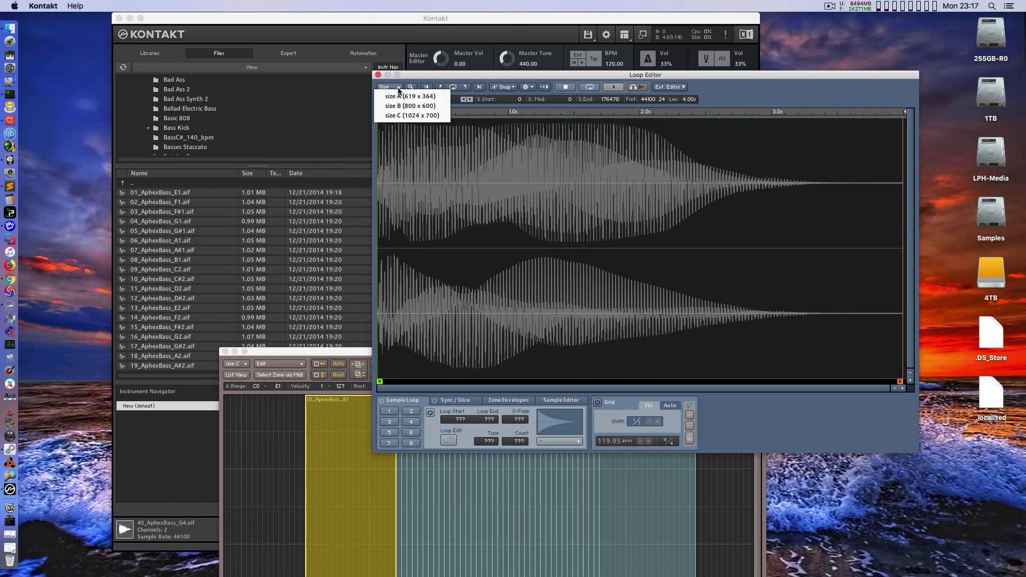
pyautogui.moveTo(442, 76); pyautogui.dragTo(439, 78)
pyautogui.click(404, 118)
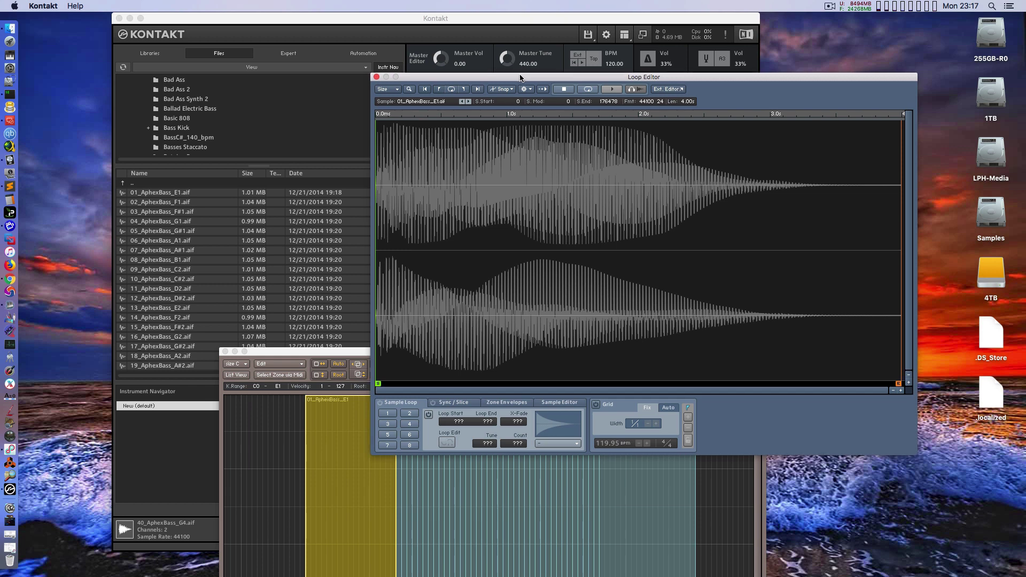
pyautogui.moveTo(522, 76); pyautogui.dragTo(541, 51)
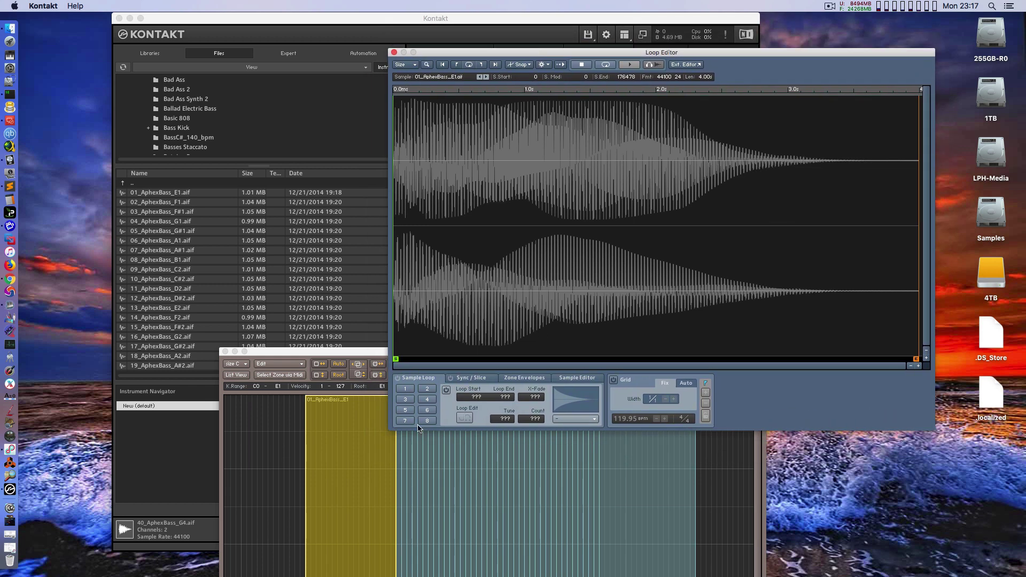
# Enable sample loop 1 for 01_AphexBass_E1.aif in the until end mode
pyautogui.click(405, 390)
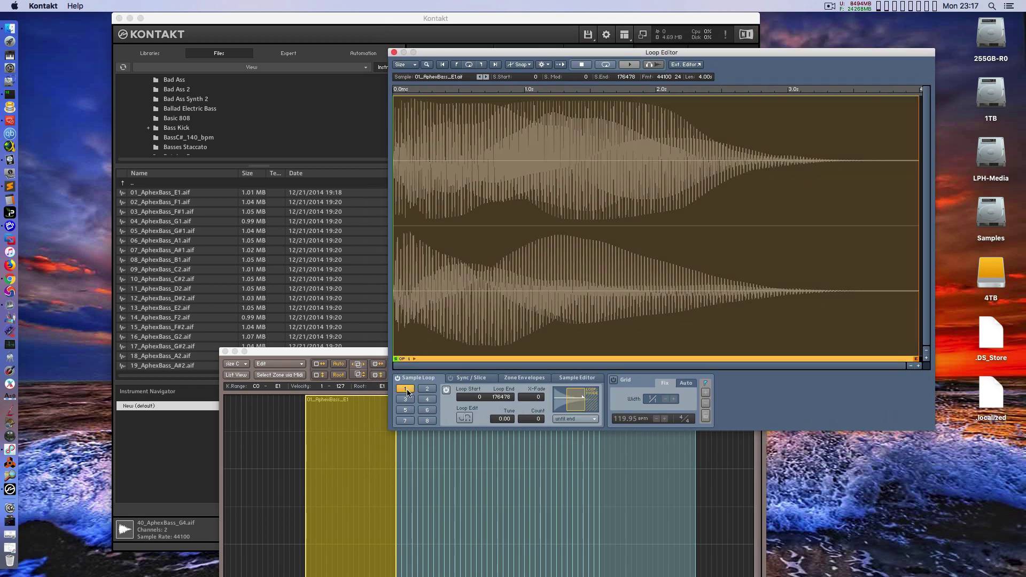
pyautogui.click(446, 391)
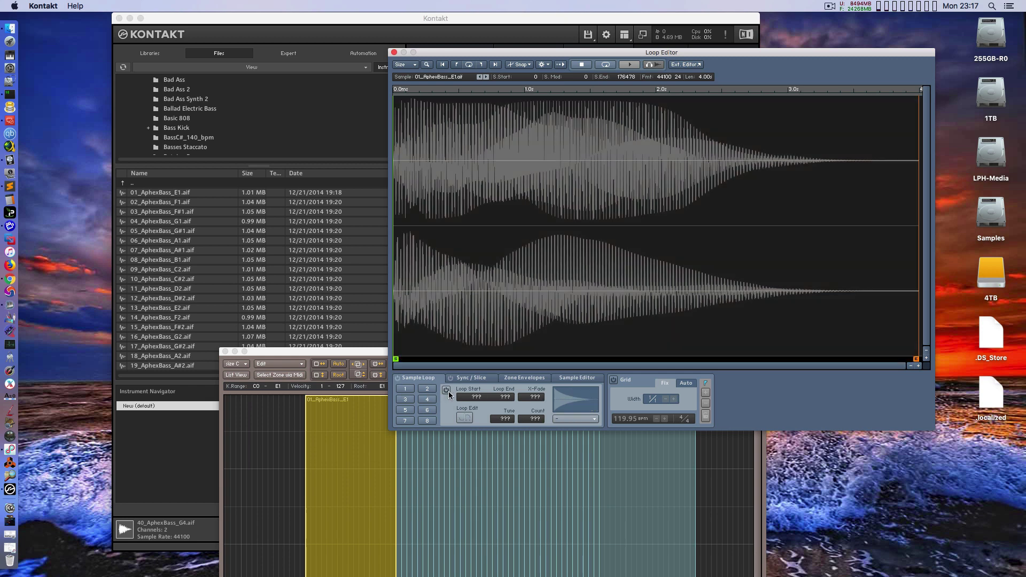
pyautogui.click(446, 391)
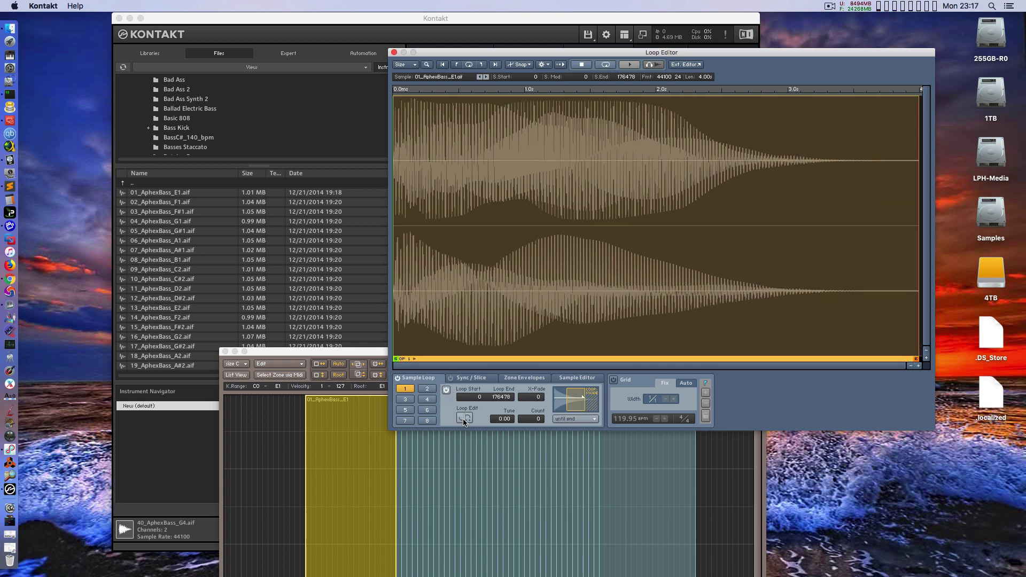
pyautogui.moveTo(574, 57); pyautogui.dragTo(546, 69)
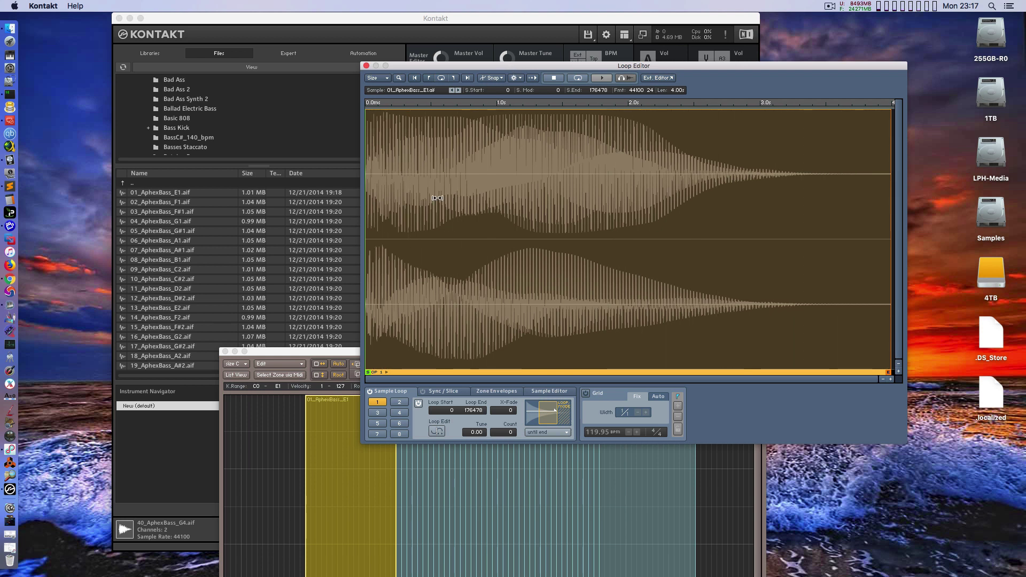
pyautogui.moveTo(564, 68); pyautogui.dragTo(577, 86)
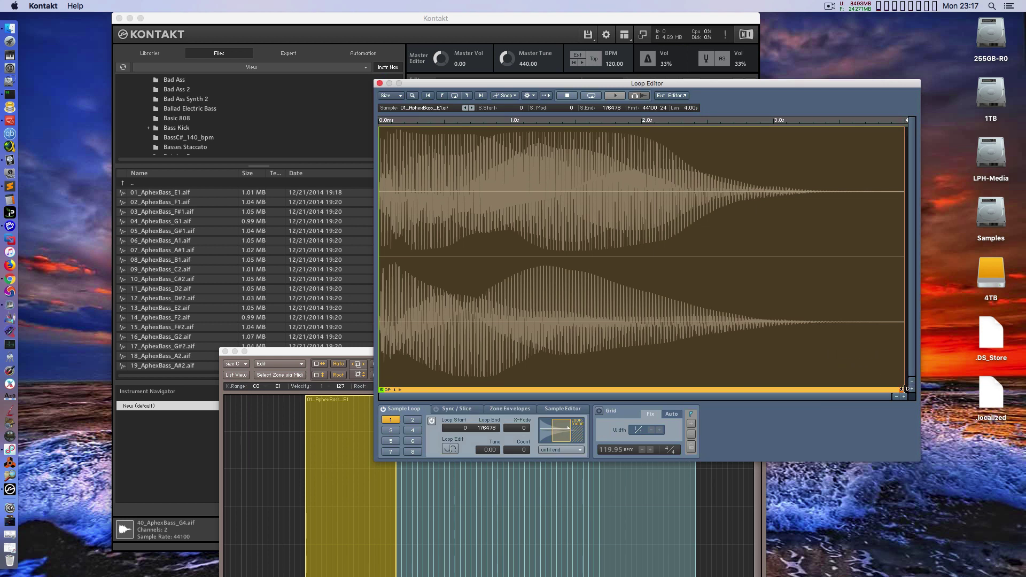
# Move the sample end to about 128327 and adjust loop 1 to run from about 17721 to about 125642
pyautogui.moveTo(903, 389)
pyautogui.mouseDown()
pyautogui.moveTo(705, 372)
pyautogui.moveTo(771, 357)
pyautogui.moveTo(760, 360)
pyautogui.mouseUp()
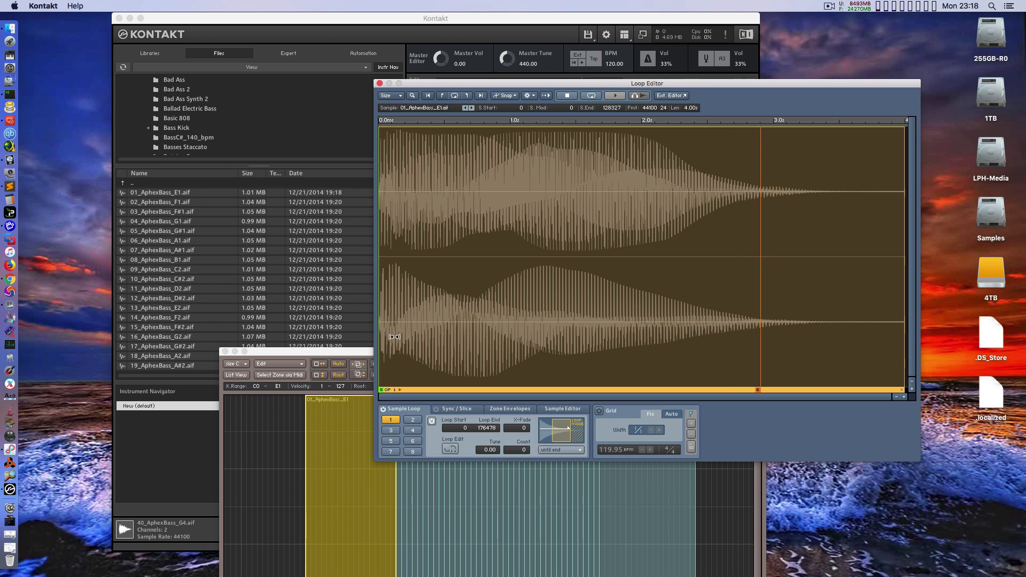
pyautogui.moveTo(380, 330)
pyautogui.mouseDown()
pyautogui.moveTo(408, 323)
pyautogui.moveTo(367, 324)
pyautogui.moveTo(454, 324)
pyautogui.moveTo(387, 324)
pyautogui.moveTo(408, 322)
pyautogui.mouseUp()
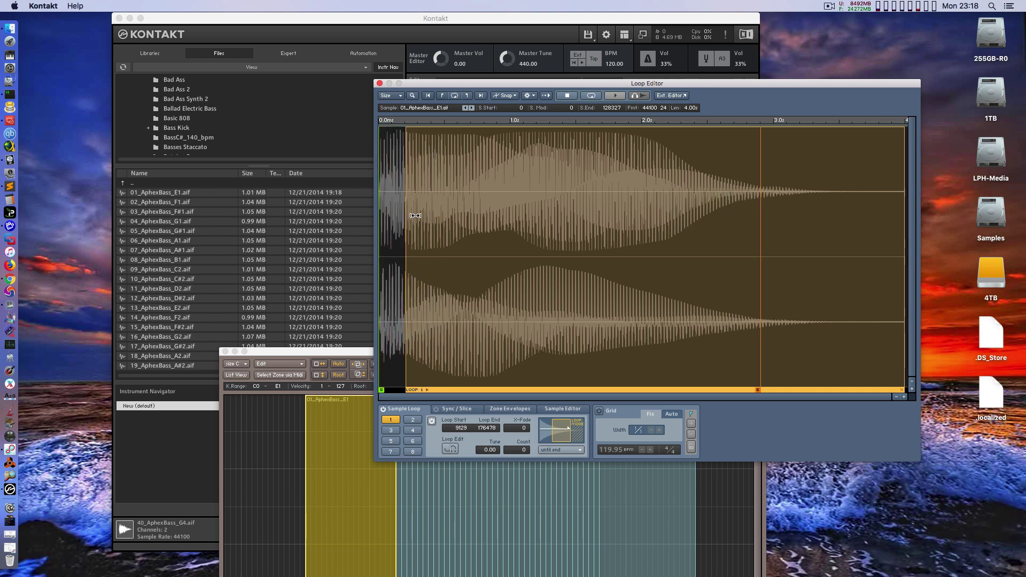
pyautogui.moveTo(406, 215)
pyautogui.mouseDown()
pyautogui.moveTo(374, 216)
pyautogui.moveTo(432, 217)
pyautogui.mouseUp()
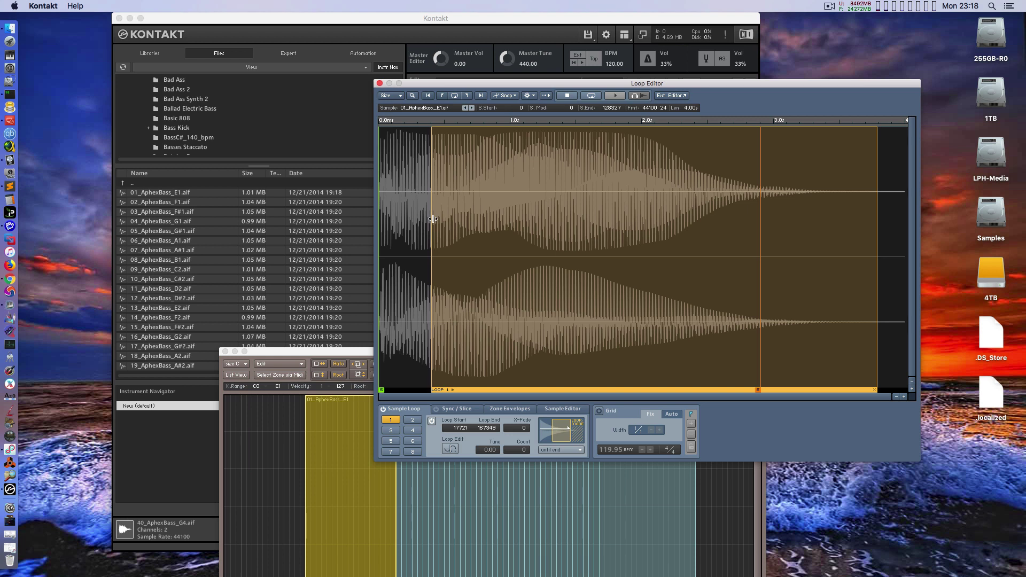
pyautogui.moveTo(877, 207); pyautogui.dragTo(753, 209)
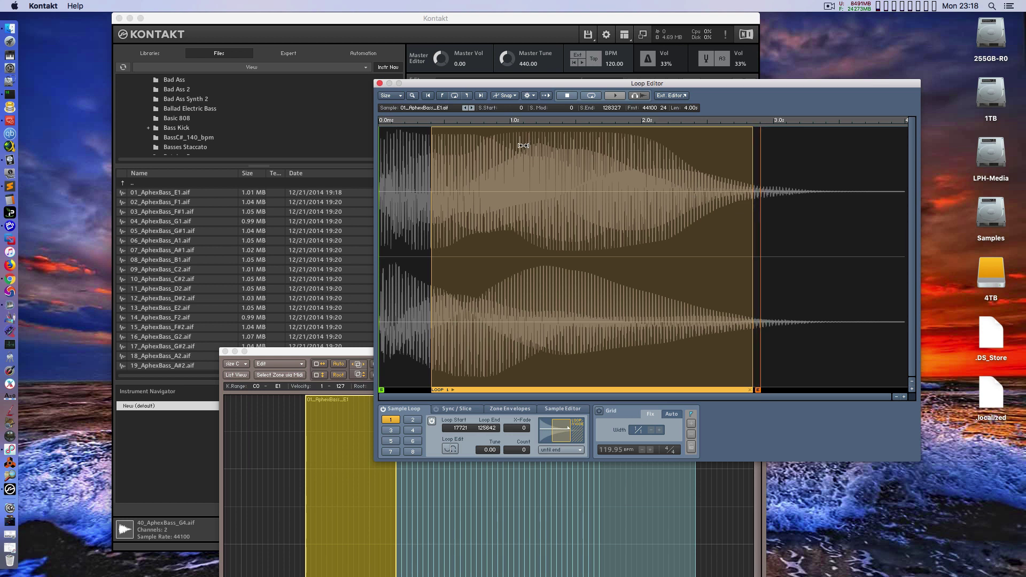
# Set loop 1's crossfade to 10700 and move the loop end to about 87336
pyautogui.moveTo(499, 83); pyautogui.dragTo(493, 92)
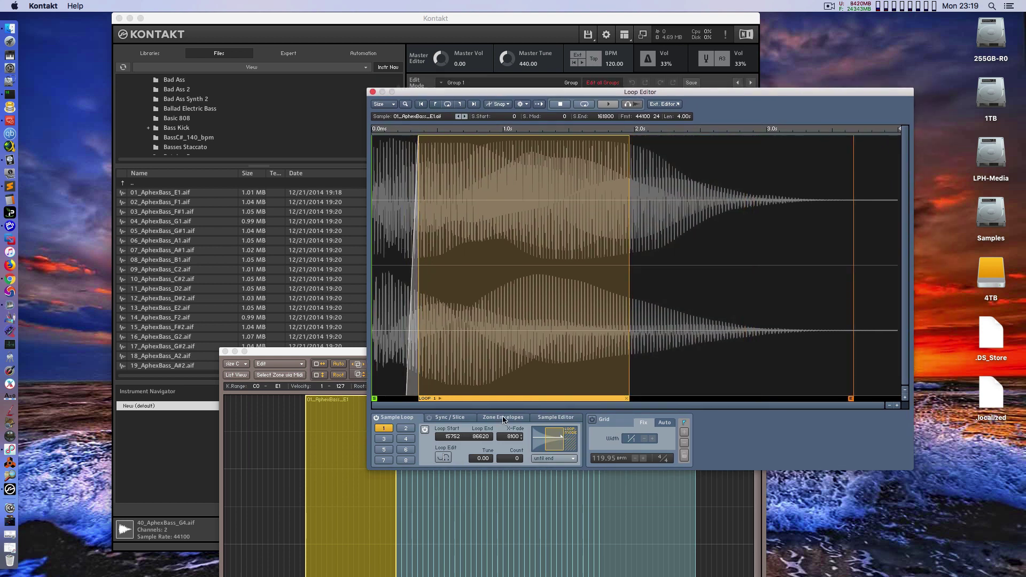
pyautogui.moveTo(505, 444)
pyautogui.mouseDown()
pyautogui.moveTo(514, 430)
pyautogui.moveTo(514, 438)
pyautogui.mouseUp()
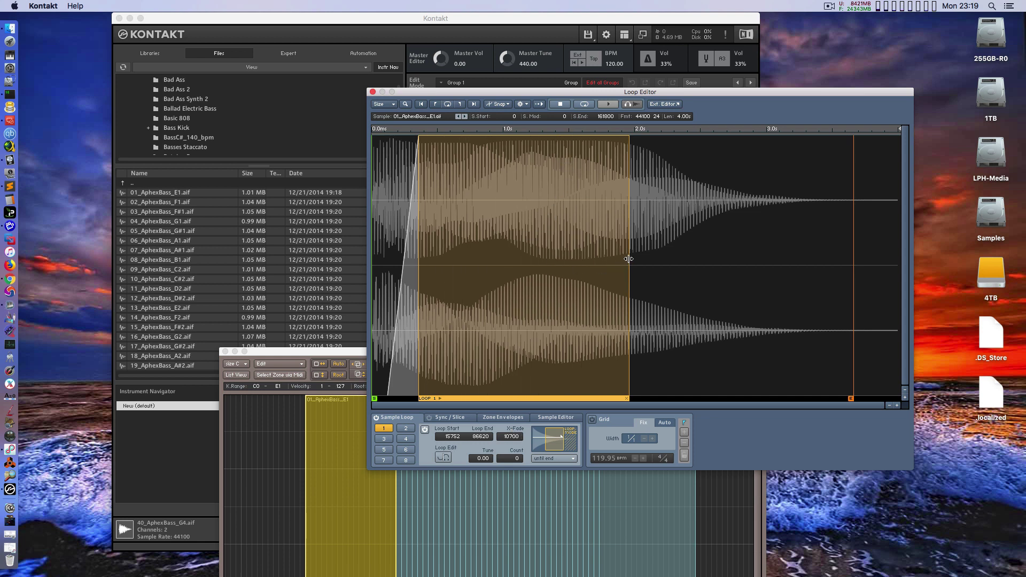
pyautogui.moveTo(629, 259); pyautogui.dragTo(632, 257)
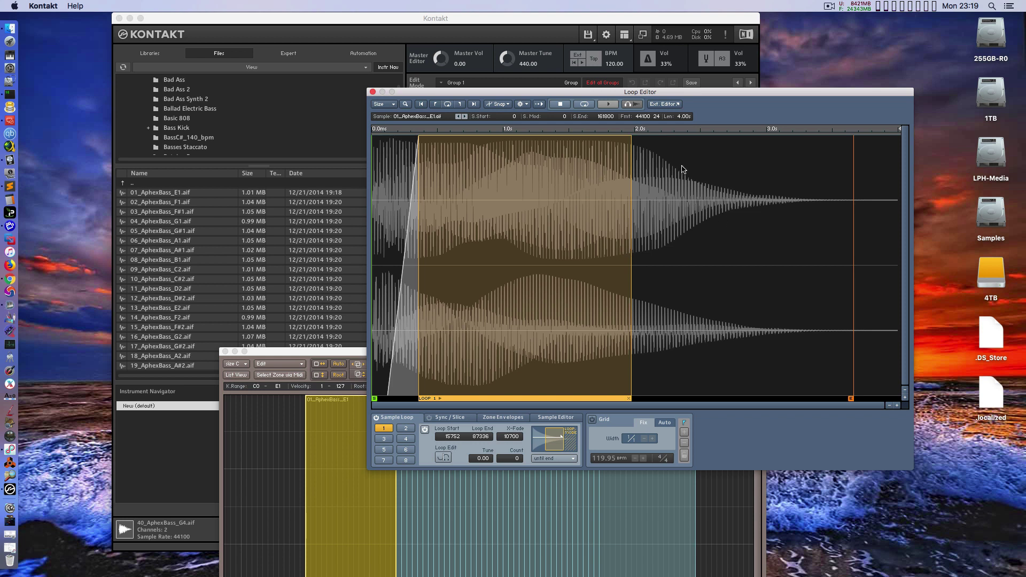
# Shift the whole of loop 1 along the waveform so it runs from about 34905 to about 106489
pyautogui.moveTo(735, 96); pyautogui.dragTo(701, 97)
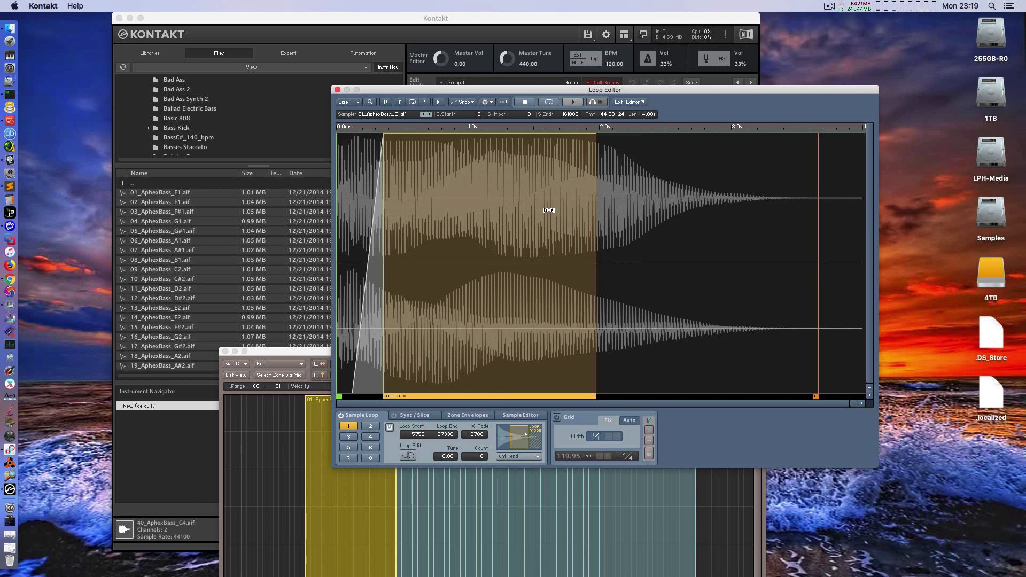
pyautogui.moveTo(503, 93); pyautogui.dragTo(516, 119)
pyautogui.moveTo(493, 206); pyautogui.dragTo(550, 206)
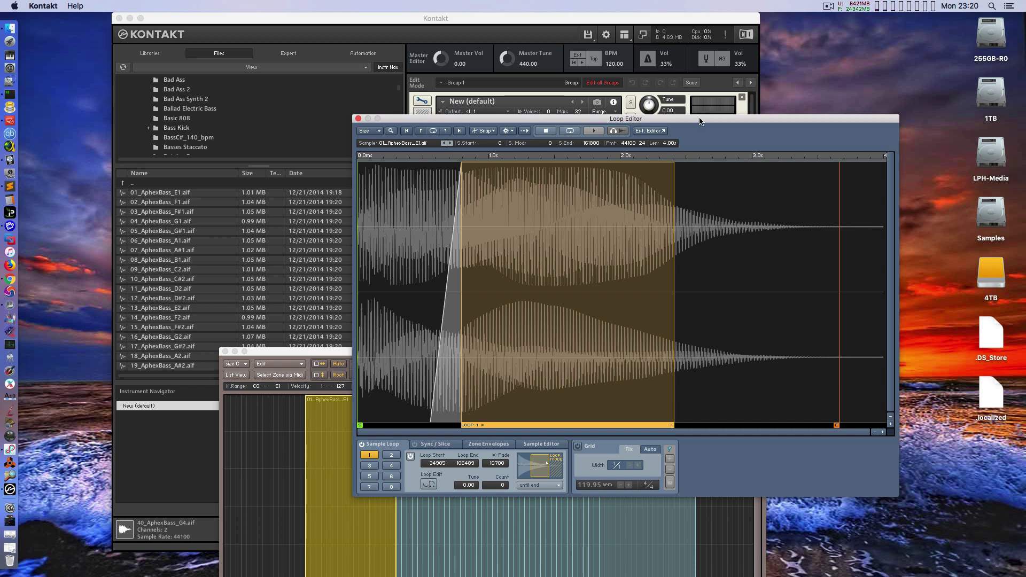
pyautogui.moveTo(690, 132); pyautogui.dragTo(657, 128)
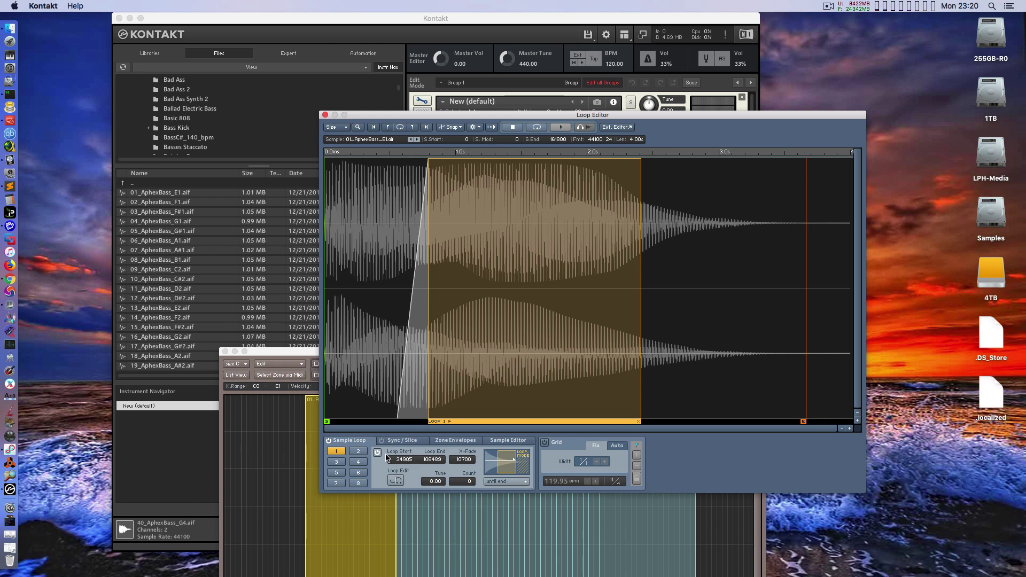
pyautogui.moveTo(519, 115); pyautogui.dragTo(513, 80)
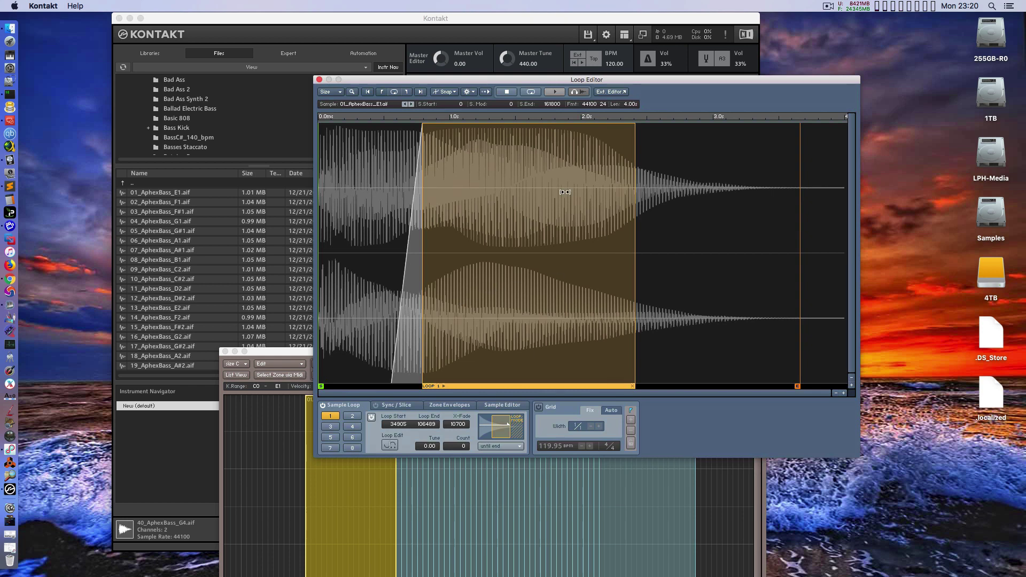
pyautogui.moveTo(482, 81); pyautogui.dragTo(504, 69)
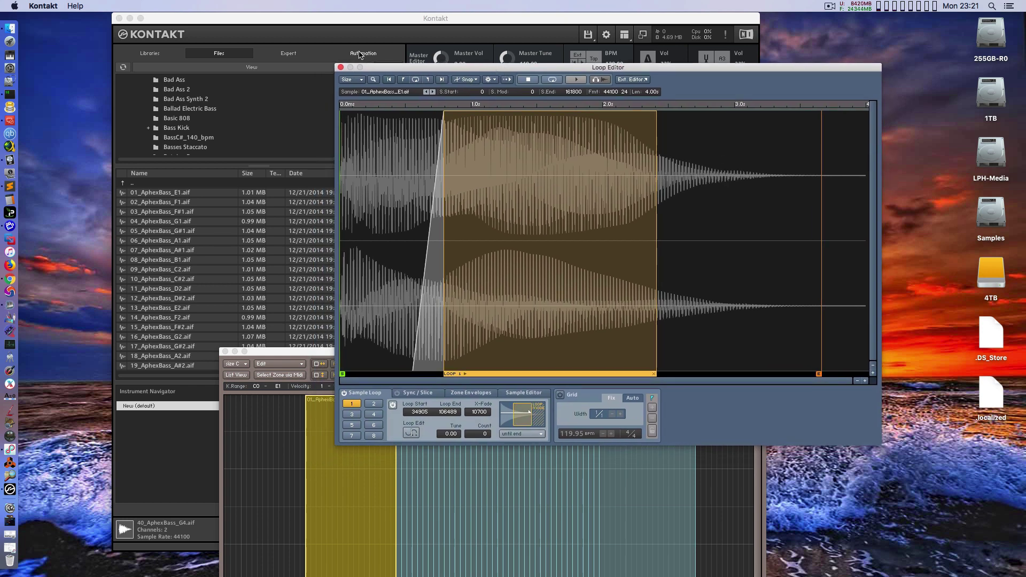
# Select all mapped zones in the Mapping Editor, keeping the 01_AphexBass_E1 zone as the current one for editing
pyautogui.moveTo(394, 67); pyautogui.dragTo(452, 25)
pyautogui.moveTo(314, 351); pyautogui.dragTo(268, 170)
pyautogui.click(671, 314)
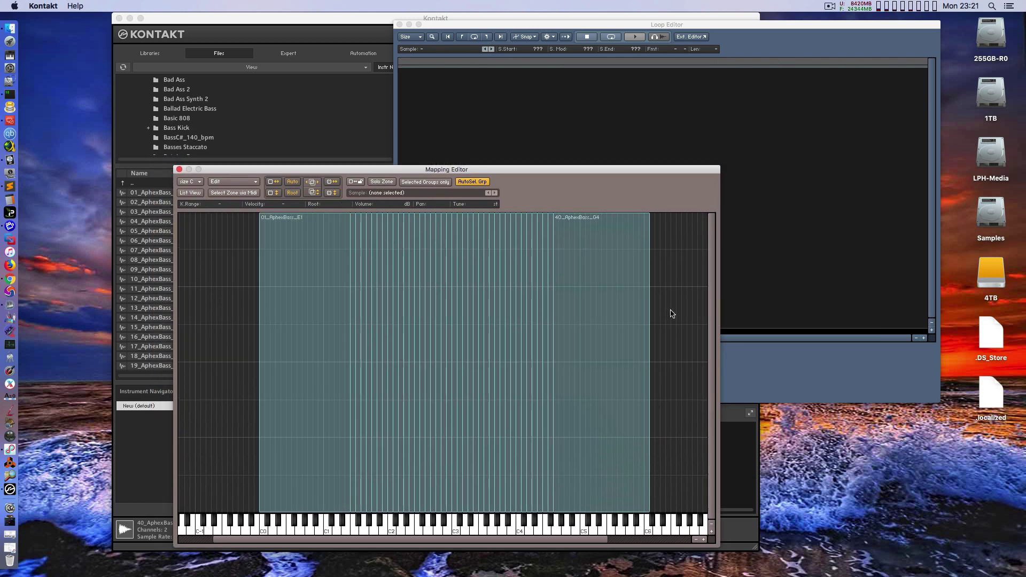
pyautogui.moveTo(670, 310); pyautogui.dragTo(254, 289)
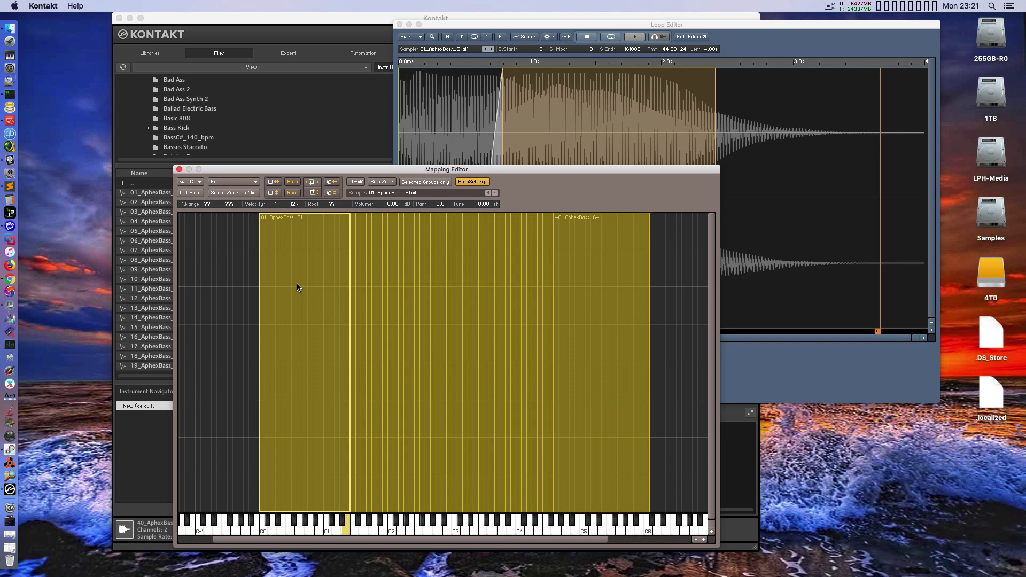
pyautogui.keyDown('super'); pyautogui.click(300, 284); pyautogui.keyUp('super')
pyautogui.keyDown('super'); pyautogui.click(301, 283); pyautogui.keyUp('super')
pyautogui.keyDown('super'); pyautogui.click(301, 267); pyautogui.keyUp('super')
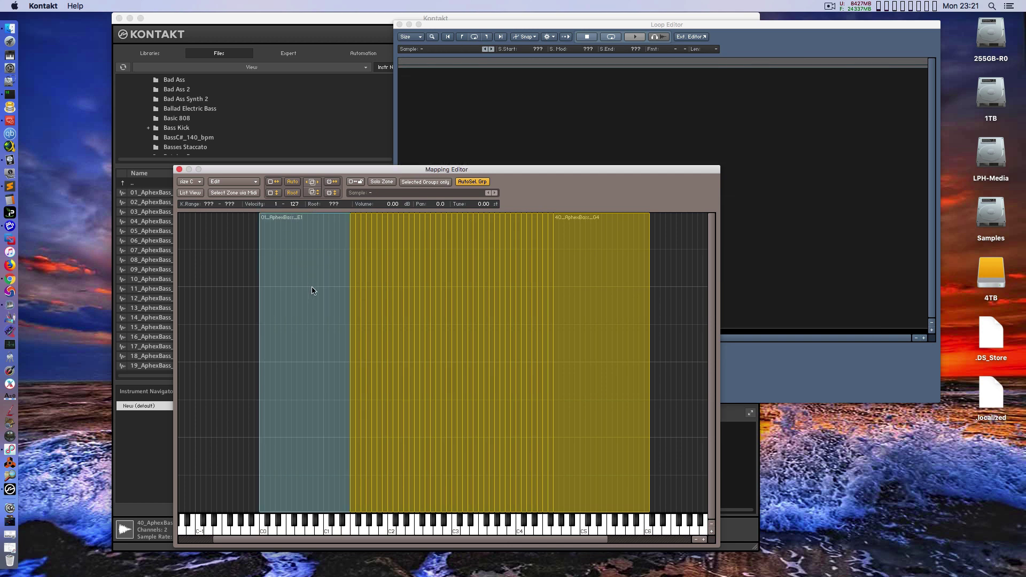
pyautogui.keyDown('super'); pyautogui.click(303, 290); pyautogui.keyUp('super')
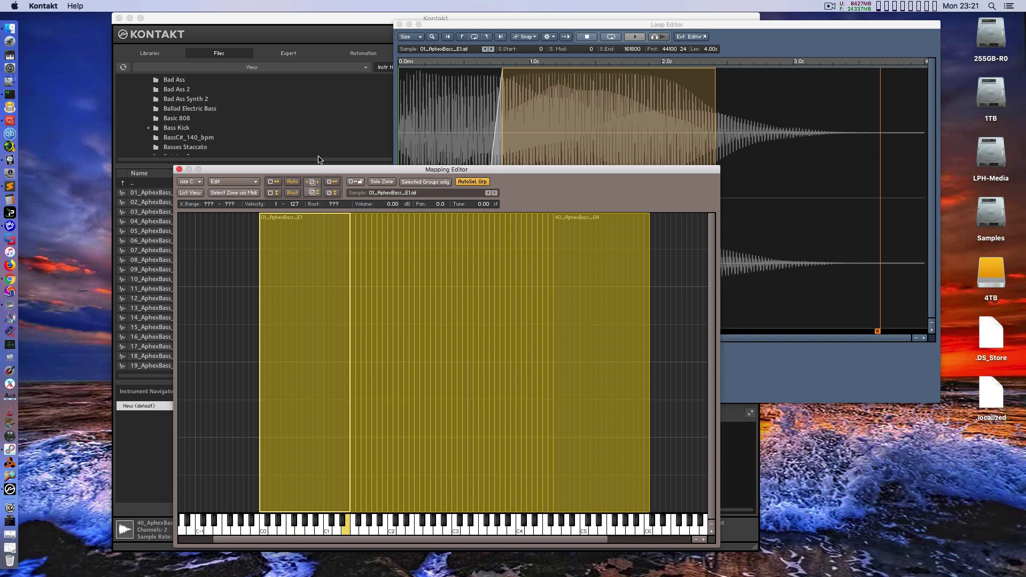
# Copy the current zone's loop settings to all selected zones and confirm the process
pyautogui.moveTo(567, 23); pyautogui.dragTo(564, 76)
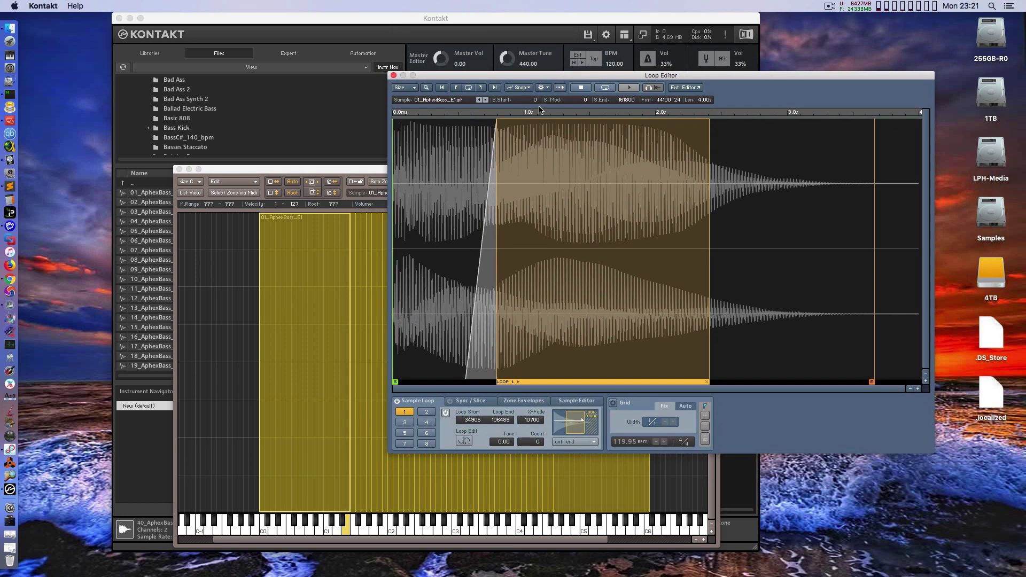
pyautogui.click(544, 88)
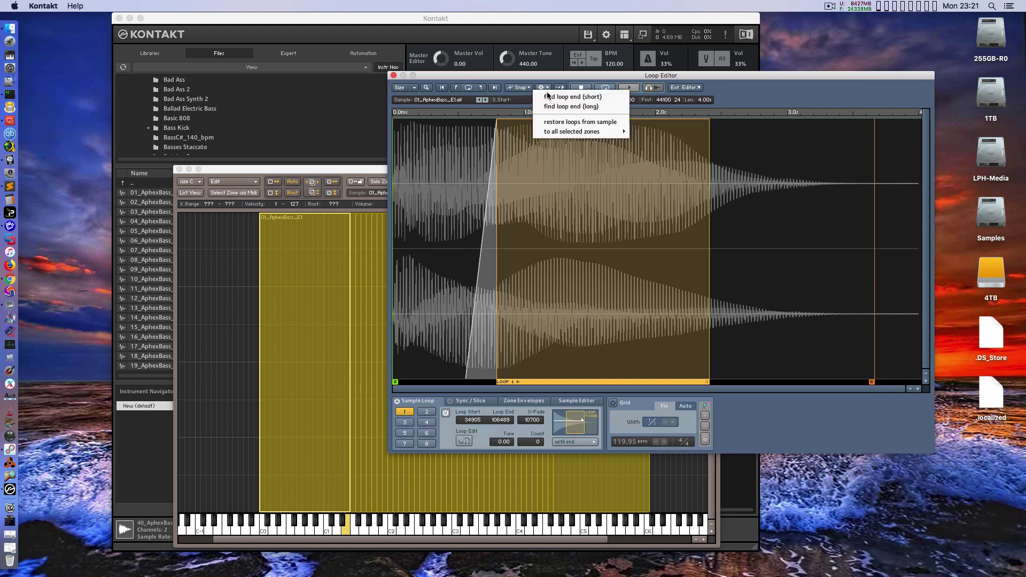
pyautogui.moveTo(567, 133)
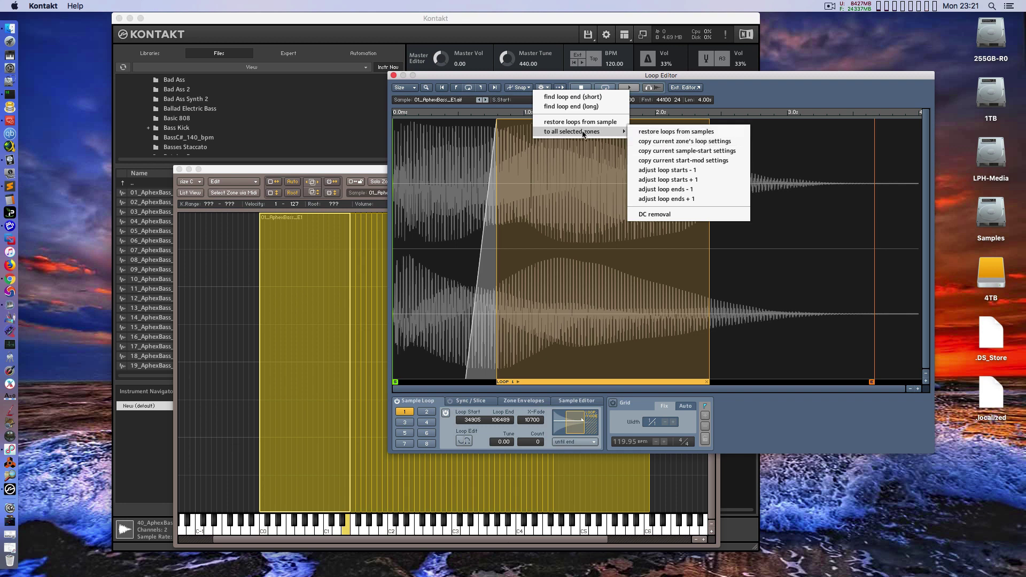
pyautogui.click(680, 142)
pyautogui.moveTo(545, 139); pyautogui.dragTo(561, 145)
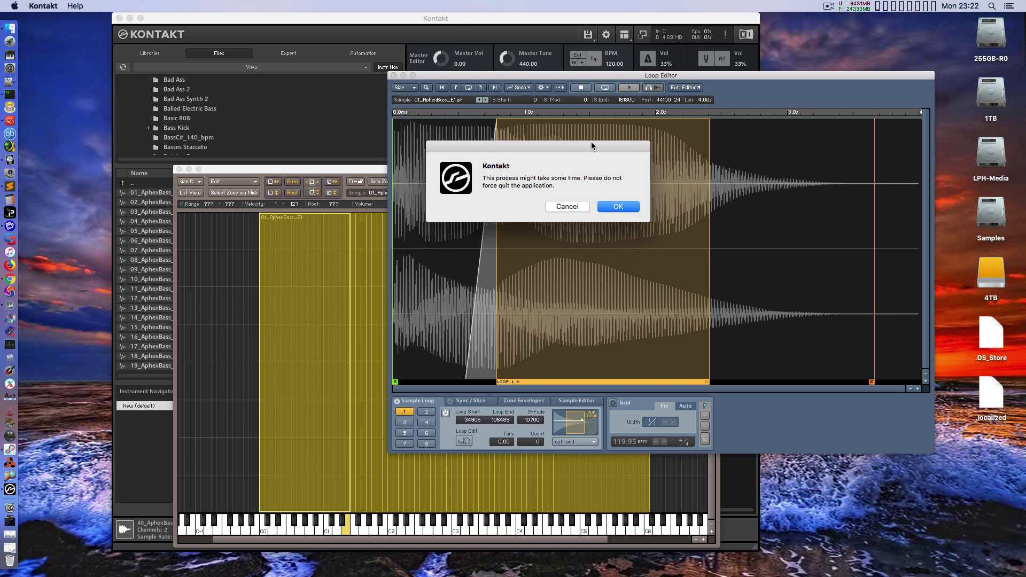
pyautogui.moveTo(592, 142); pyautogui.dragTo(582, 151)
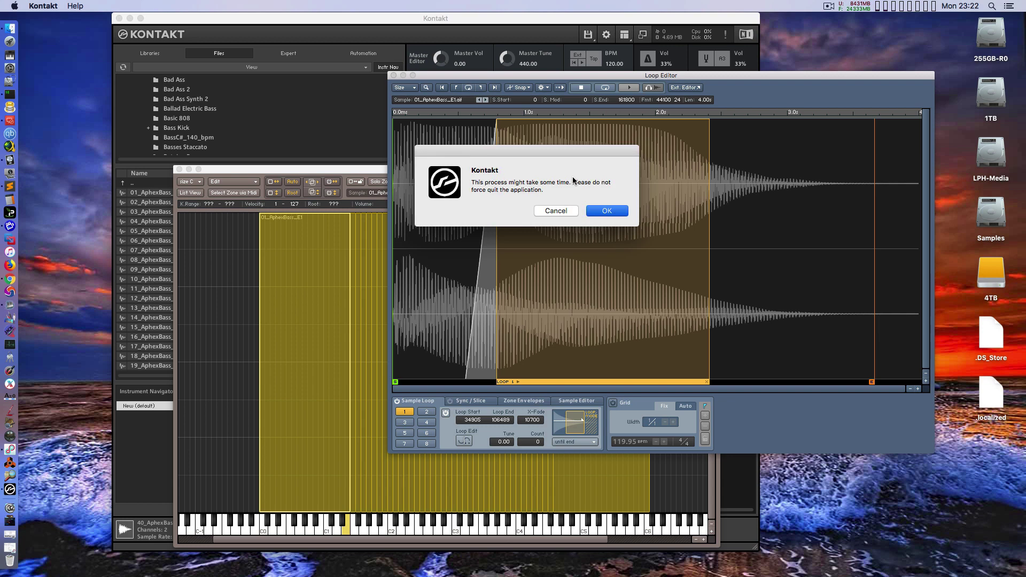
pyautogui.press('Return')
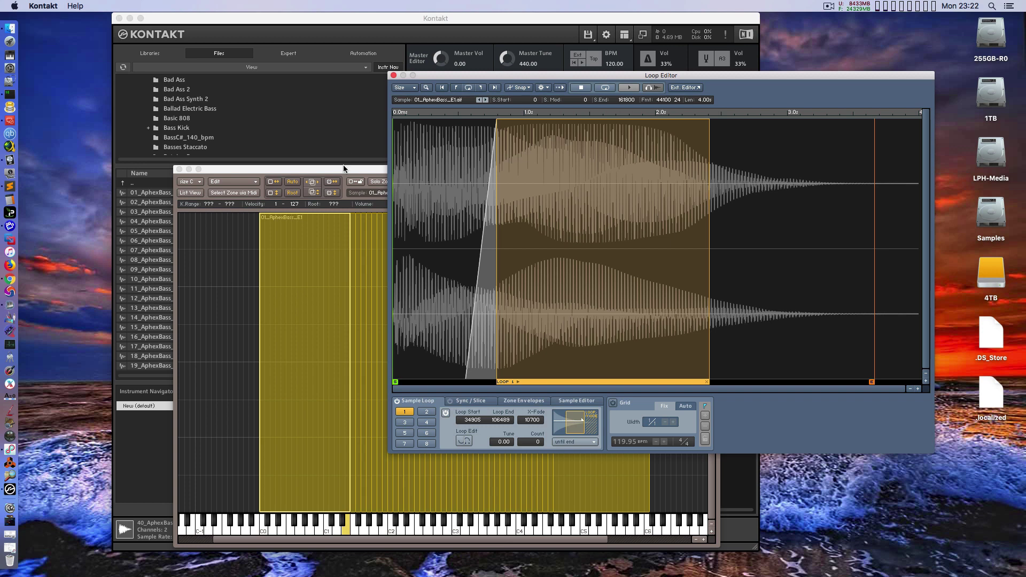
# Check the copied loop on the 40_AphexBass_G4 zone and on the 15_AphexBass_F#2 zone
pyautogui.moveTo(345, 169); pyautogui.dragTo(361, 158)
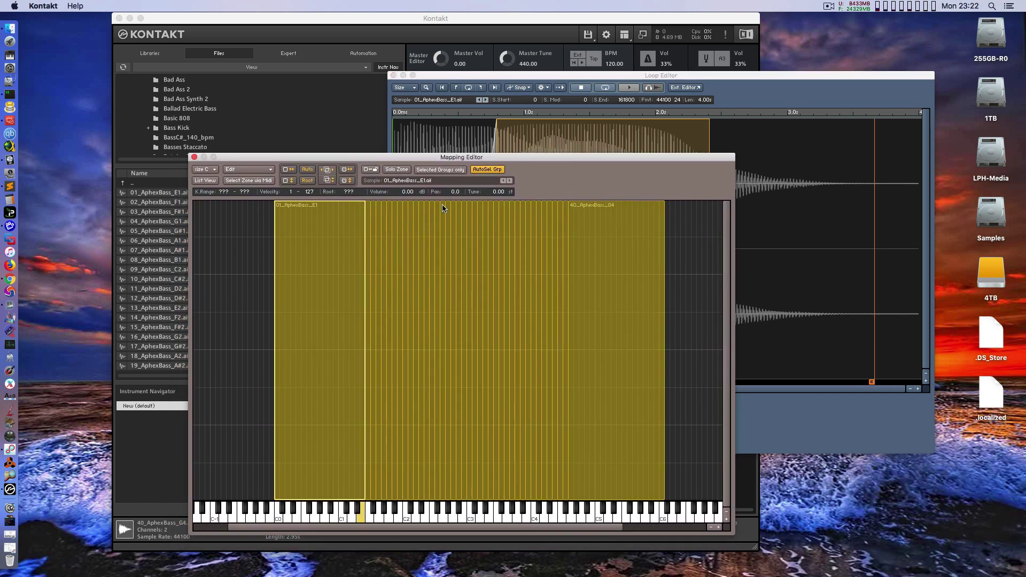
pyautogui.click(679, 287)
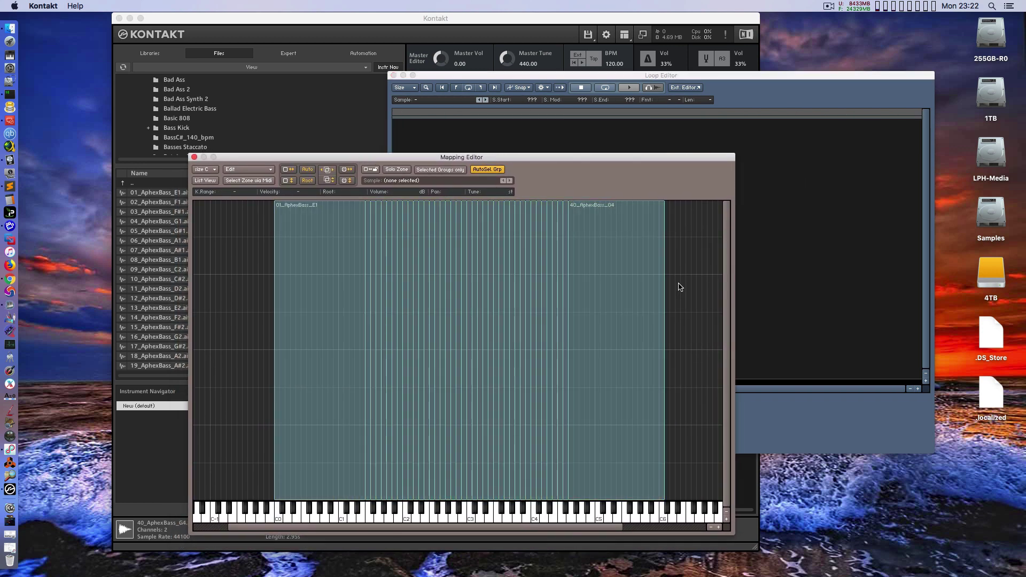
pyautogui.click(613, 309)
pyautogui.moveTo(614, 153); pyautogui.dragTo(513, 164)
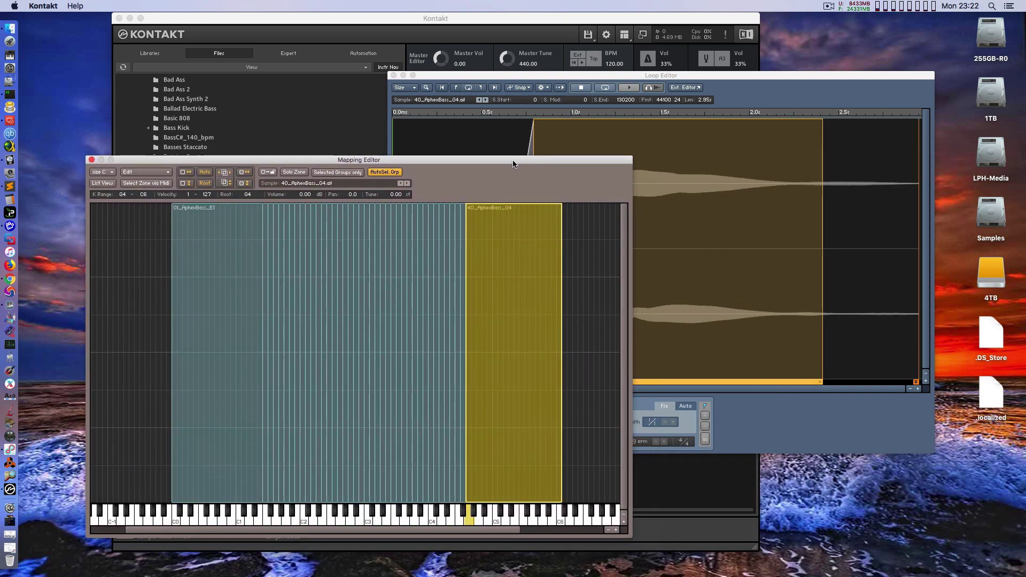
pyautogui.click(335, 281)
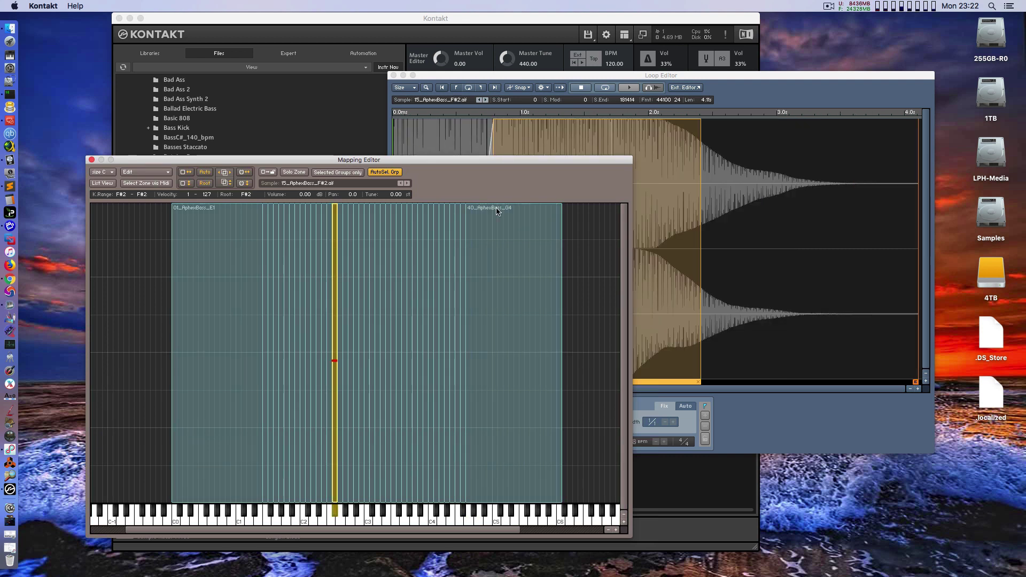
pyautogui.moveTo(488, 161); pyautogui.dragTo(575, 155)
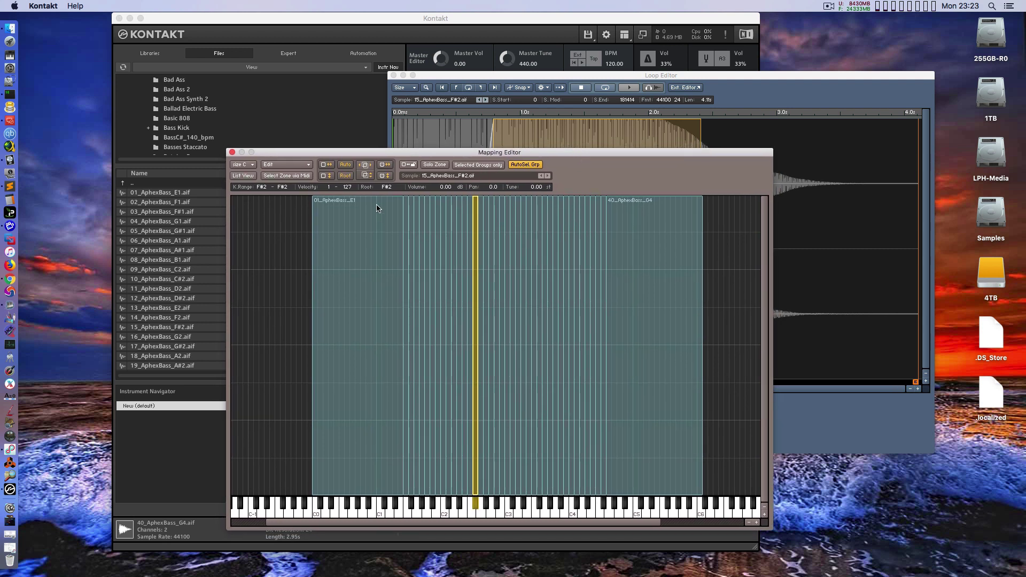
# Close the detached Loop Editor and Mapping Editor windows and hide both editors in the instrument rack
pyautogui.moveTo(283, 154); pyautogui.dragTo(278, 176)
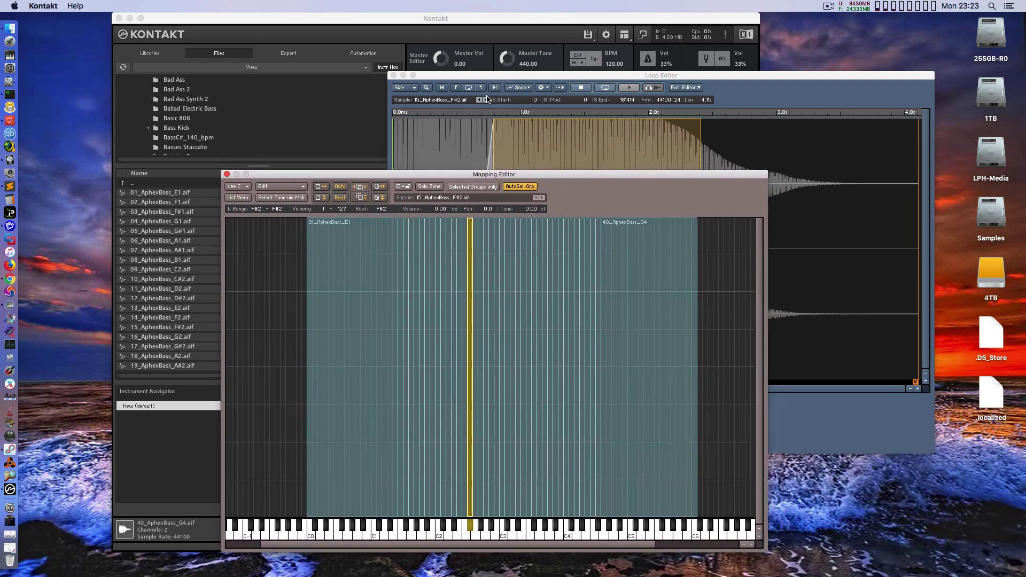
pyautogui.click(393, 75)
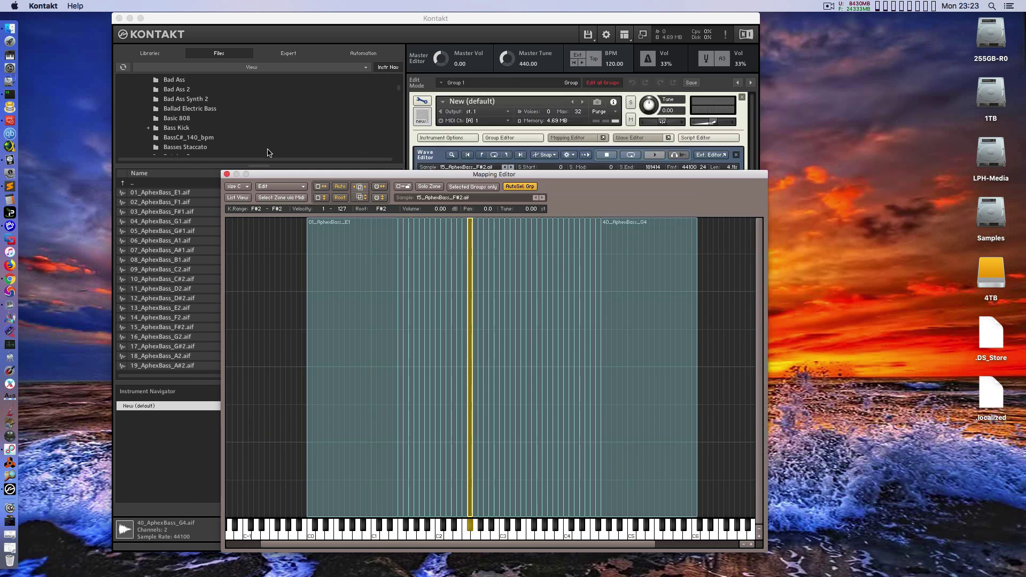
pyautogui.click(226, 175)
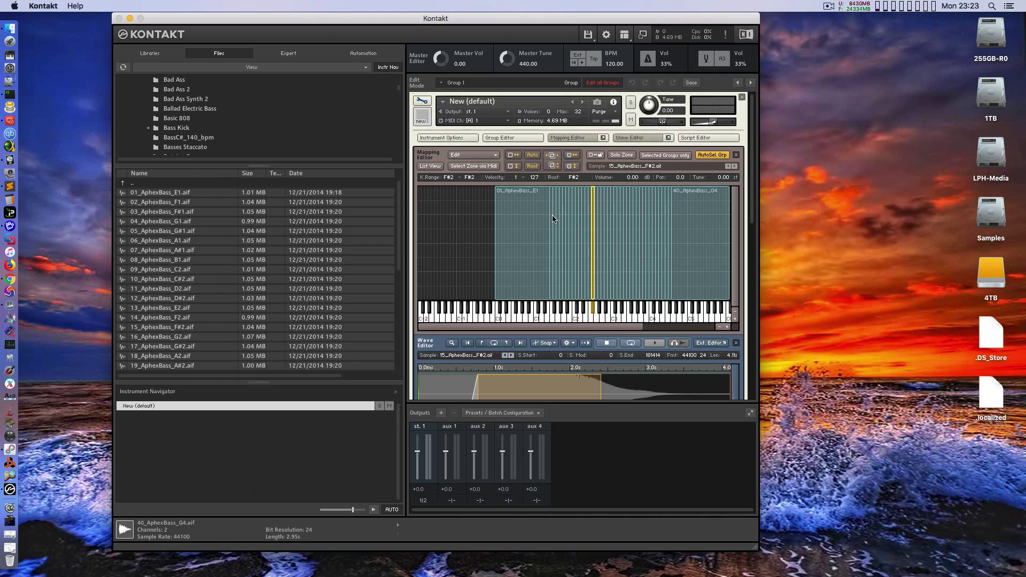
pyautogui.click(585, 138)
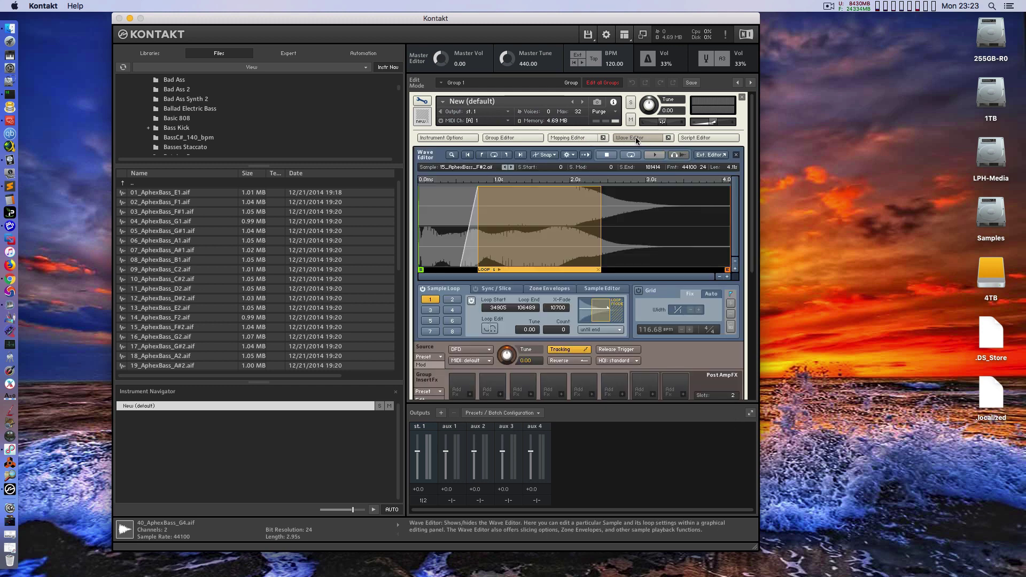
pyautogui.click(636, 138)
pyautogui.moveTo(529, 25); pyautogui.dragTo(571, 36)
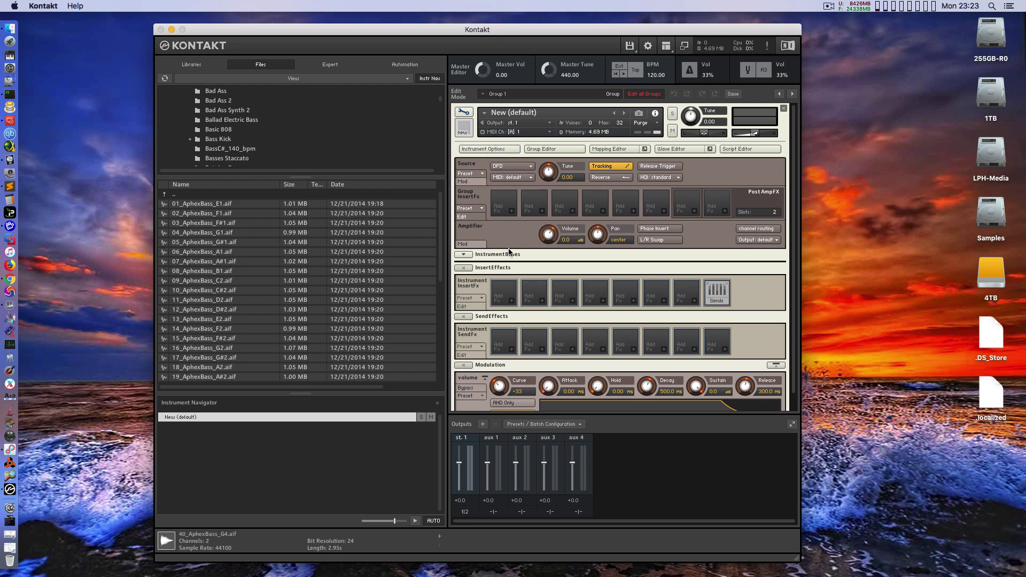
# Add a Ladder LP4 low-pass filter to the first group insert effect slot
pyautogui.click(510, 212)
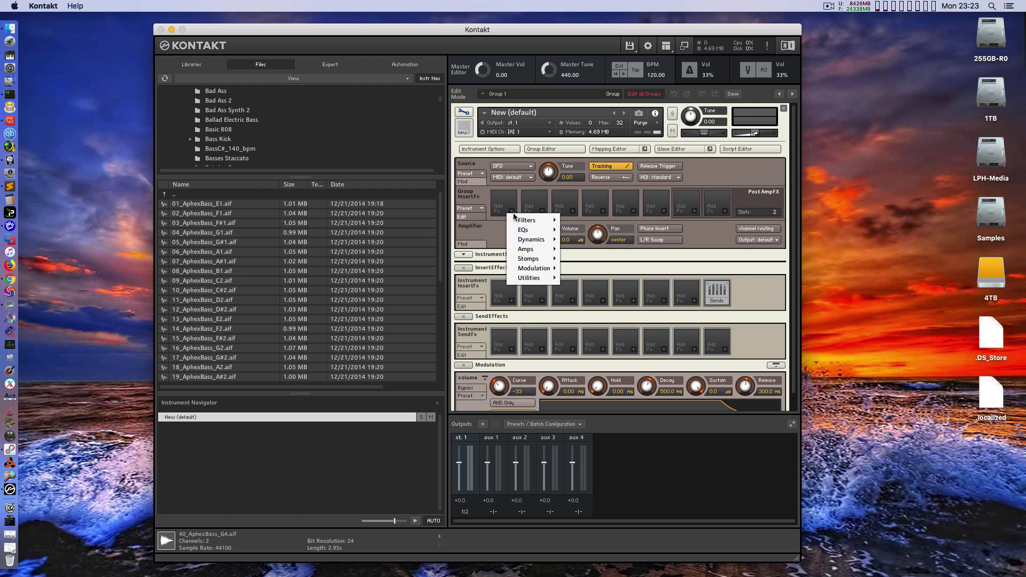
pyautogui.moveTo(537, 222)
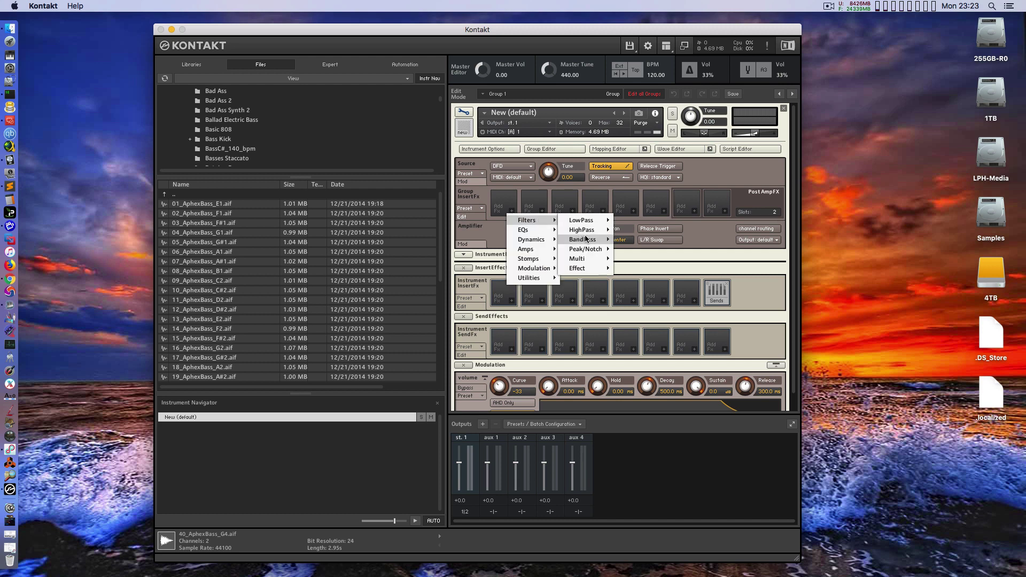
pyautogui.moveTo(597, 240)
pyautogui.moveTo(593, 221)
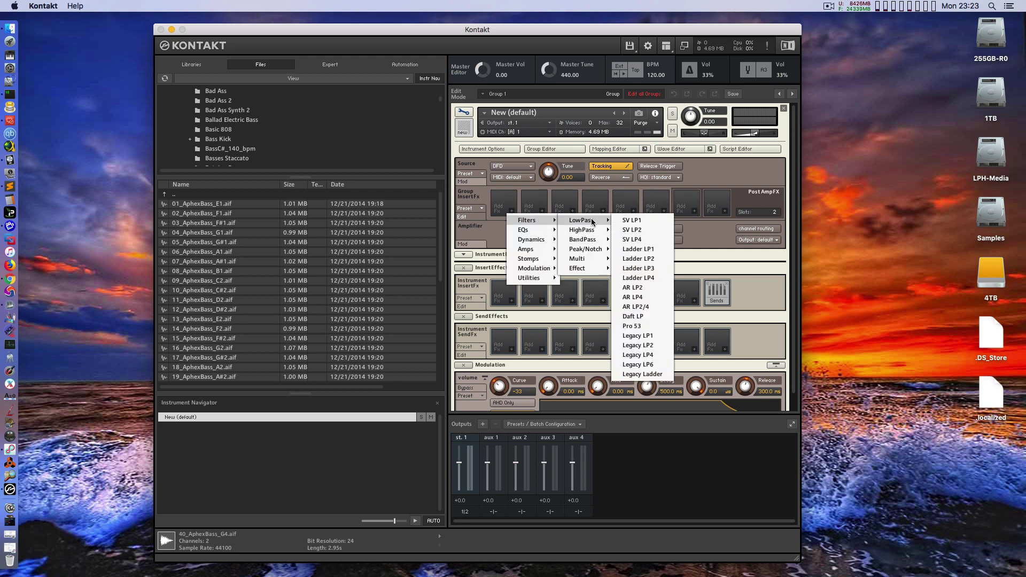
pyautogui.click(637, 278)
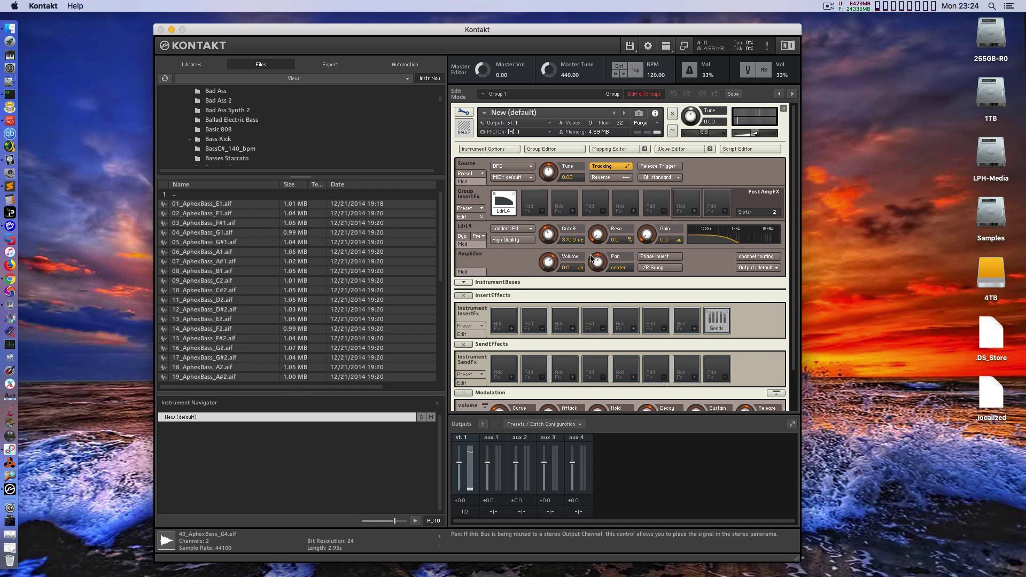
# Assign an AHDSR envelope as a modulator of the Ladder LP4 filter's cutoff
pyautogui.moveTo(547, 236); pyautogui.dragTo(552, 238)
pyautogui.rightClick(551, 237)
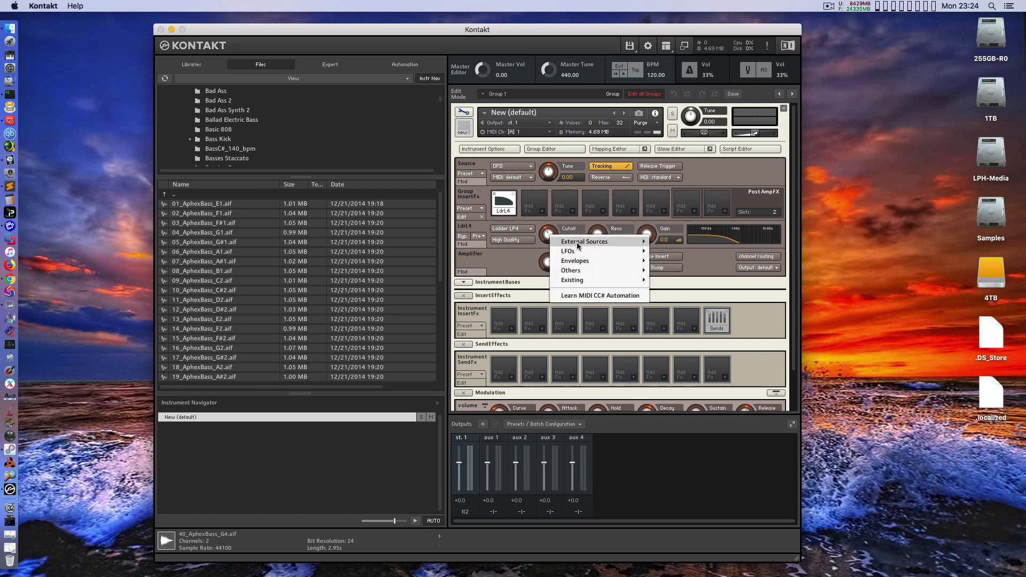
pyautogui.moveTo(575, 242)
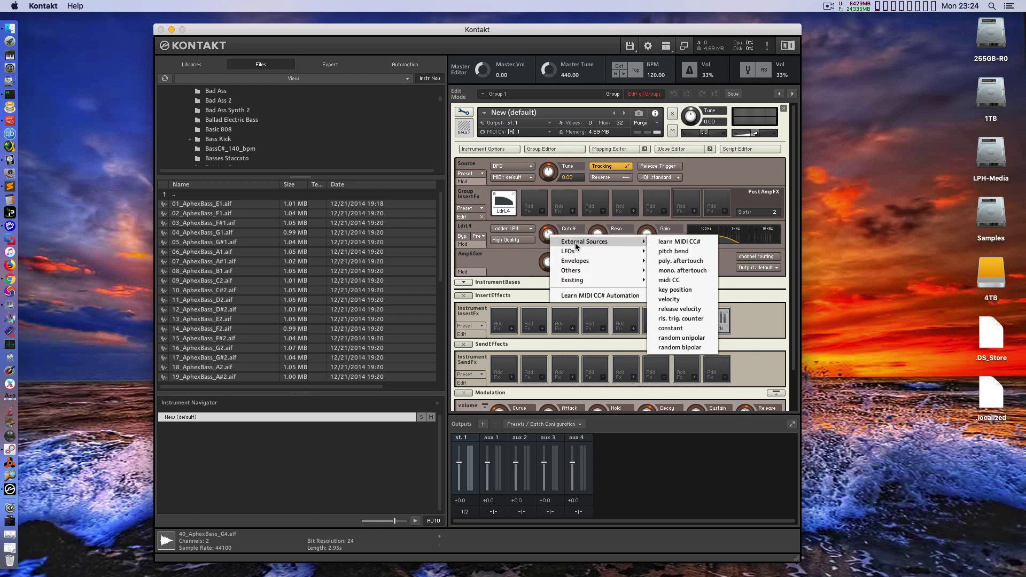
pyautogui.moveTo(580, 262)
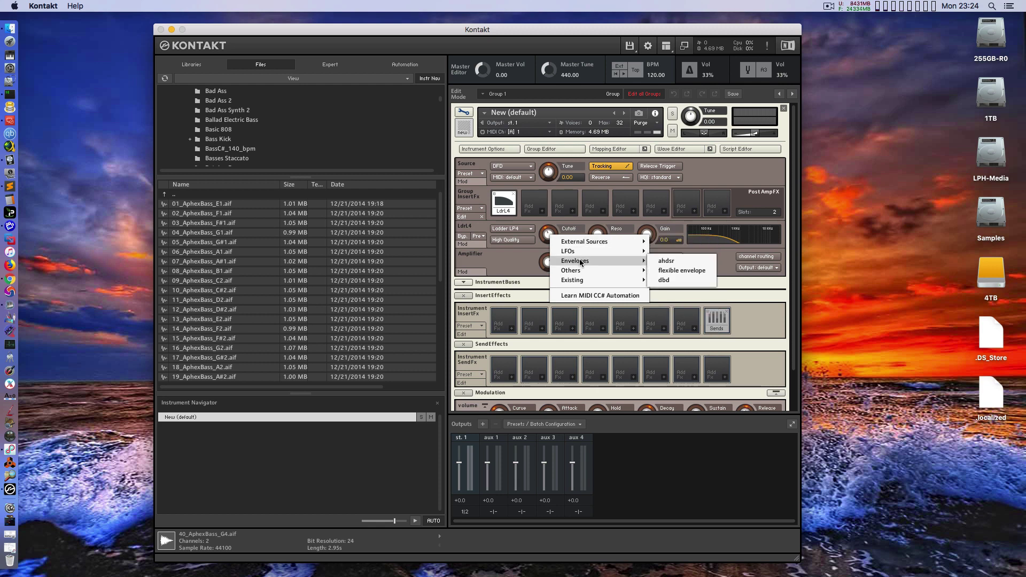
pyautogui.click(689, 262)
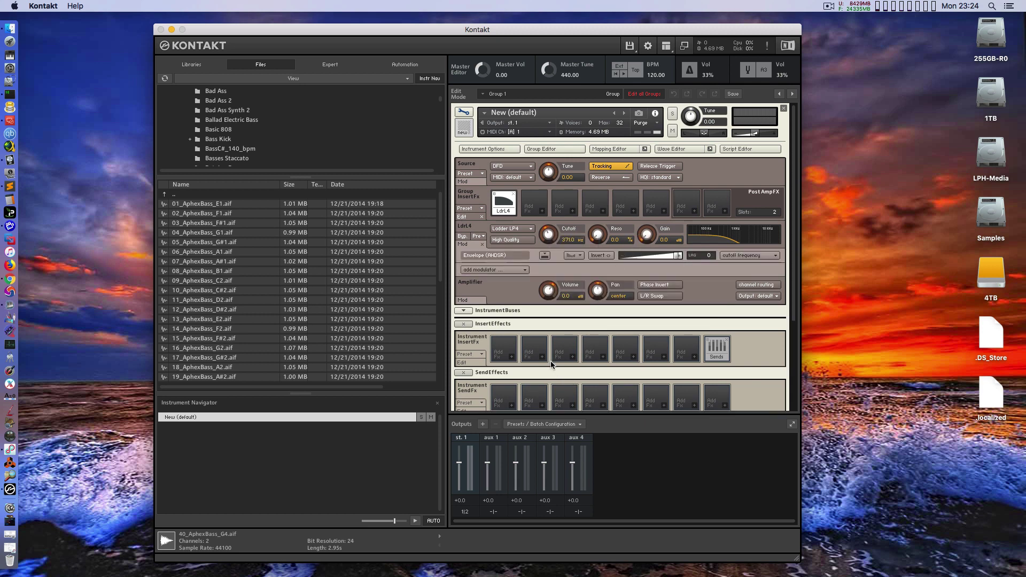
# Set the cutoff envelope's attack to about 54.8 ms and decay to about 2.3k ms, and lengthen its release
pyautogui.scroll(-4, 582, 358)
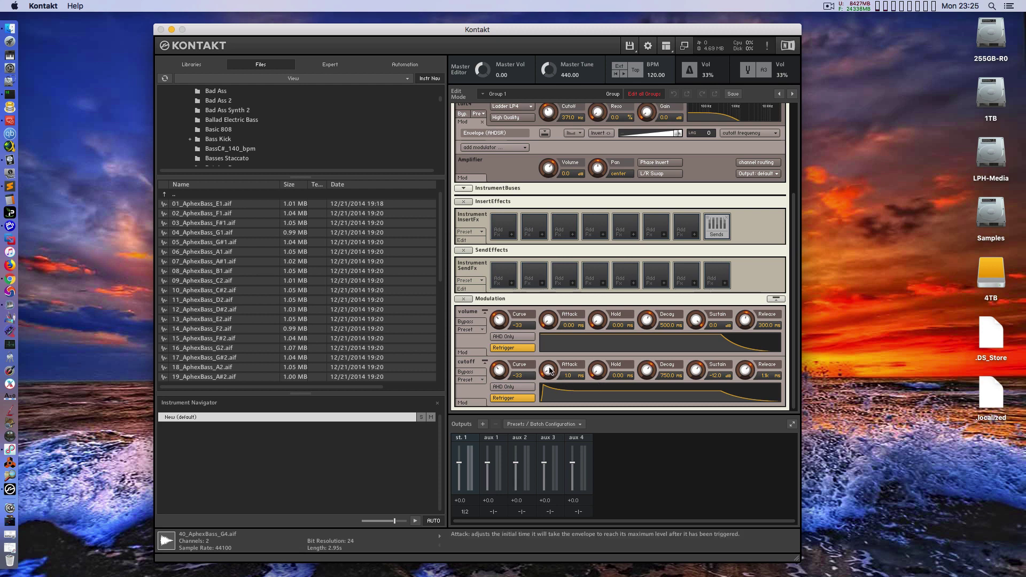
pyautogui.moveTo(552, 369); pyautogui.dragTo(552, 336)
pyautogui.scroll(1, 574, 234)
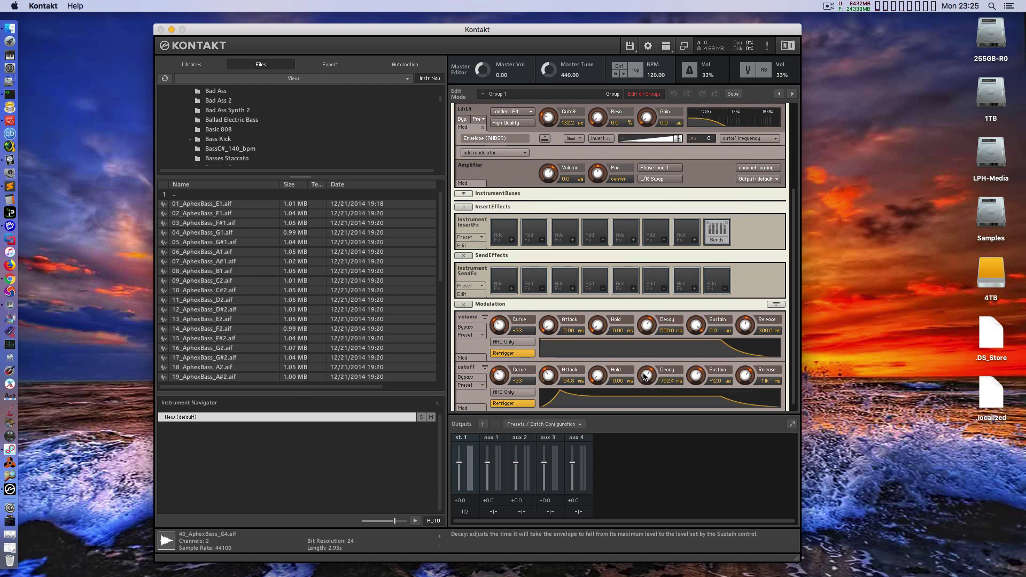
pyautogui.moveTo(645, 375)
pyautogui.mouseDown()
pyautogui.moveTo(640, 355)
pyautogui.moveTo(645, 371)
pyautogui.mouseUp()
pyautogui.moveTo(747, 380); pyautogui.dragTo(741, 364)
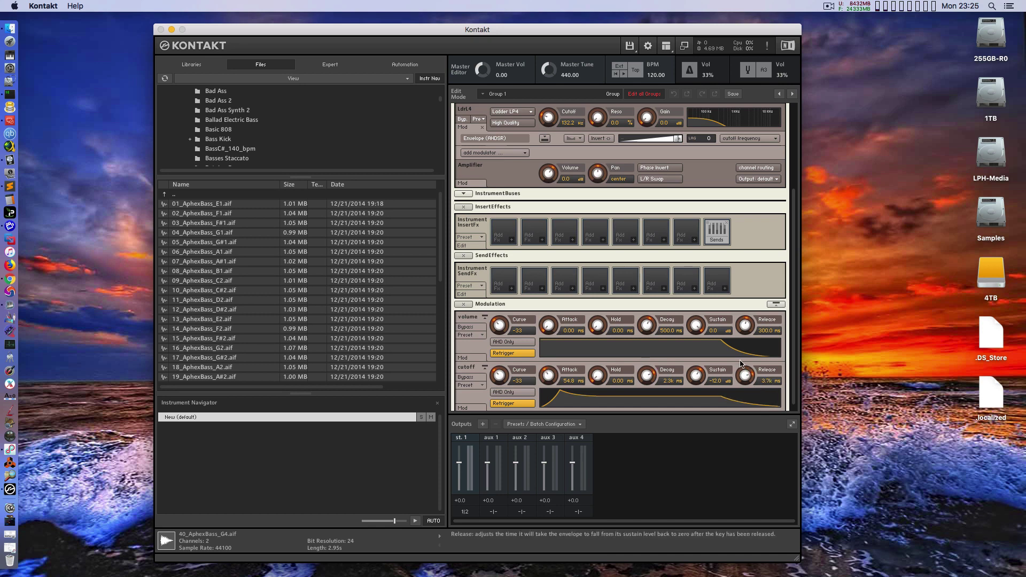
# Set the Ladder LP4 cutoff to about 59.5 Hz and resonance to about 39.6%, and raise the cutoff envelope's curve
pyautogui.scroll(4, 551, 201)
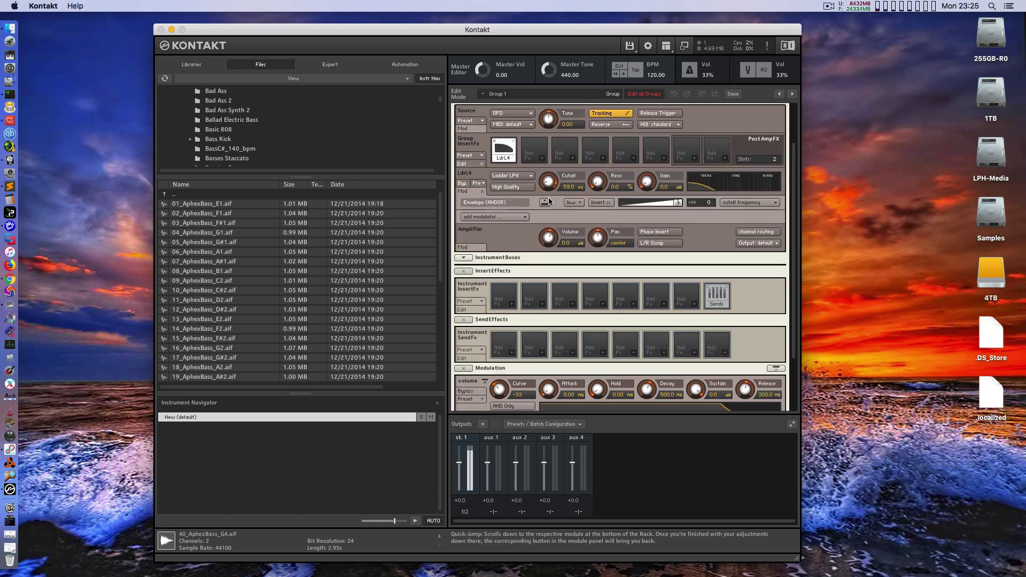
pyautogui.moveTo(604, 187); pyautogui.dragTo(601, 160)
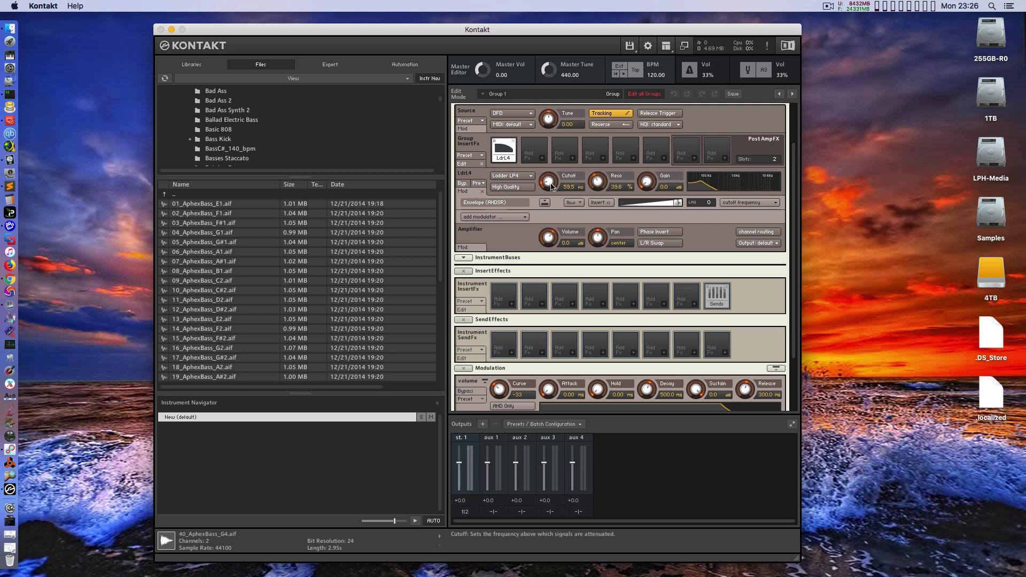
pyautogui.scroll(-4, 630, 363)
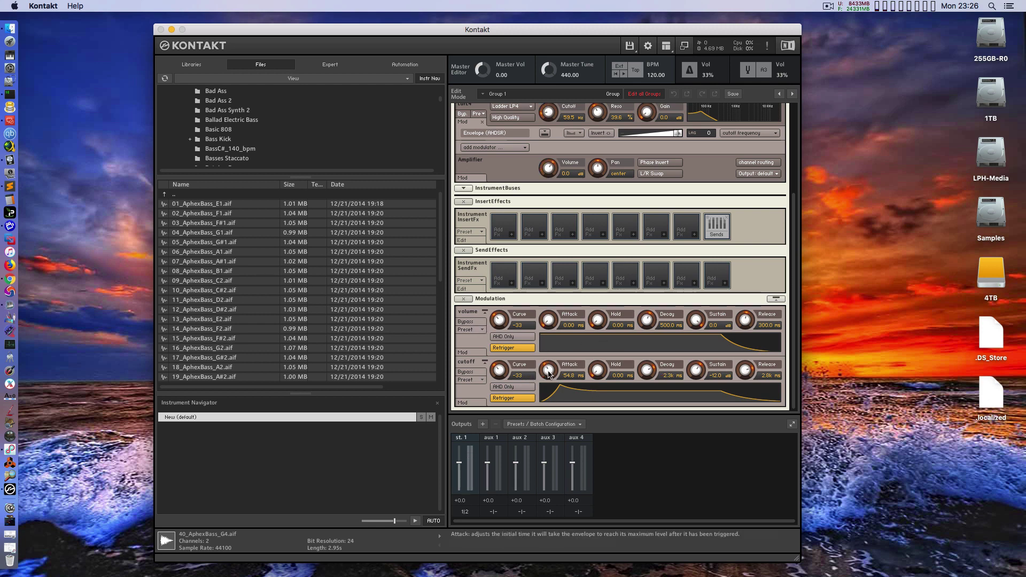
pyautogui.moveTo(502, 372); pyautogui.dragTo(491, 338)
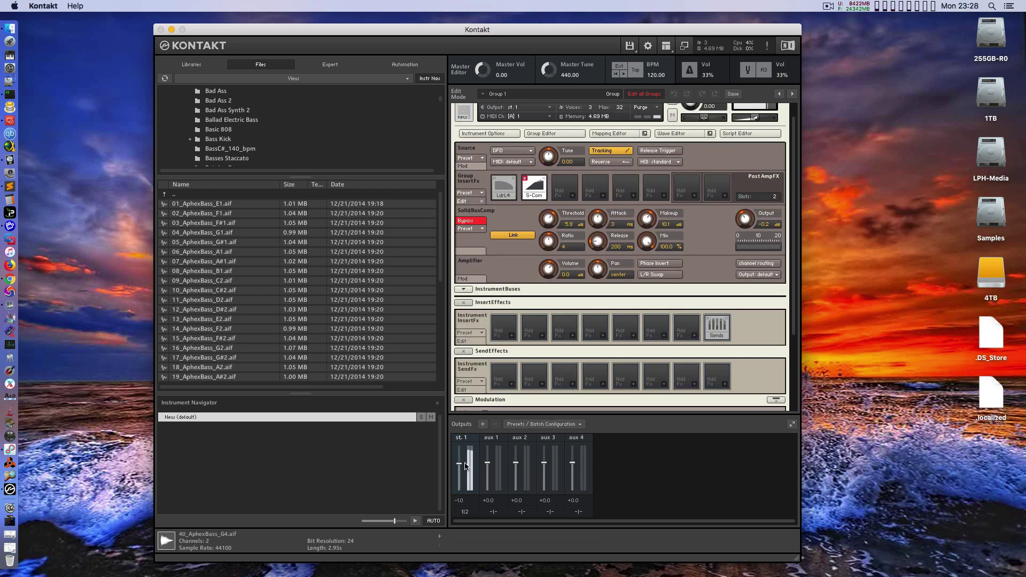
# Lower the st. 1 output channel level to about -10.2 dB
pyautogui.moveTo(463, 465); pyautogui.dragTo(463, 477)
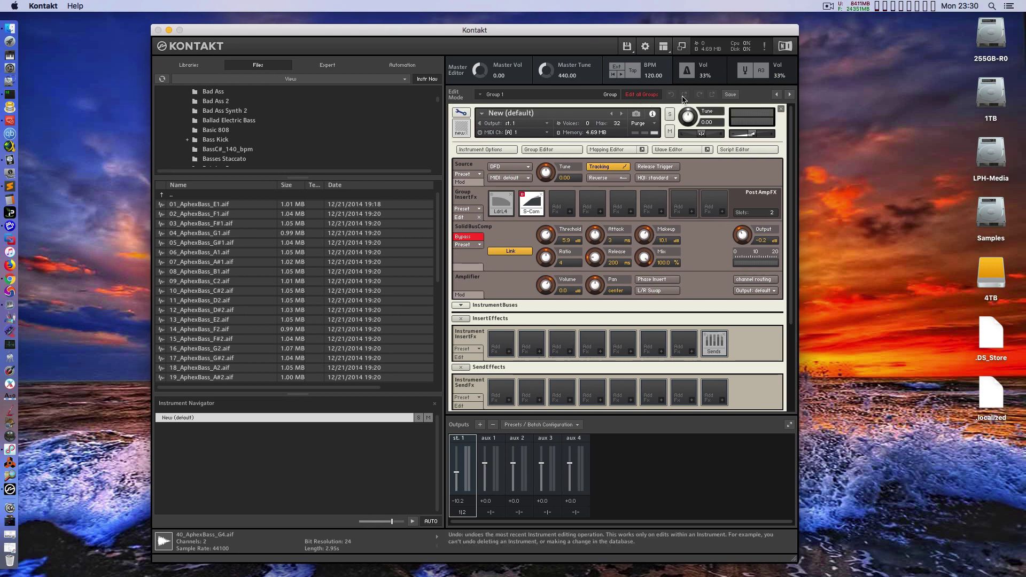
# Start saving the edited instrument and create a new folder named Bass inside the Kontakt folder
pyautogui.click(627, 46)
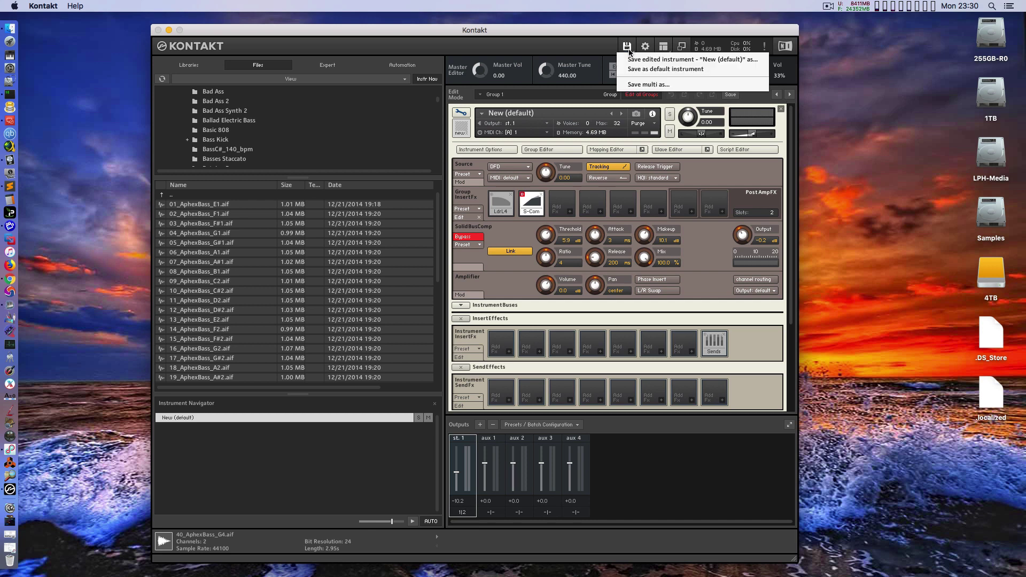
pyautogui.click(639, 61)
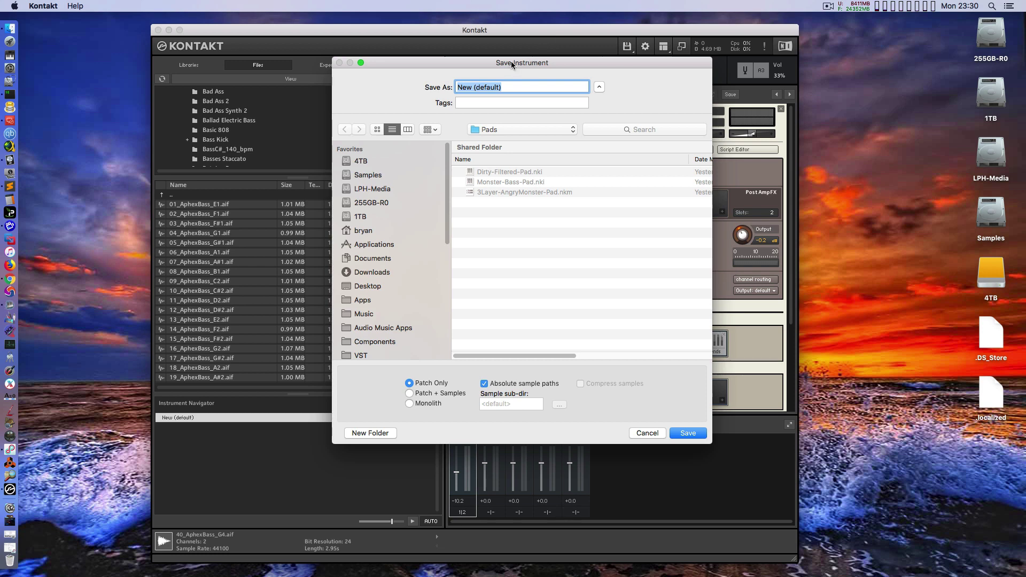
pyautogui.moveTo(511, 61); pyautogui.dragTo(552, 122)
pyautogui.click(561, 191)
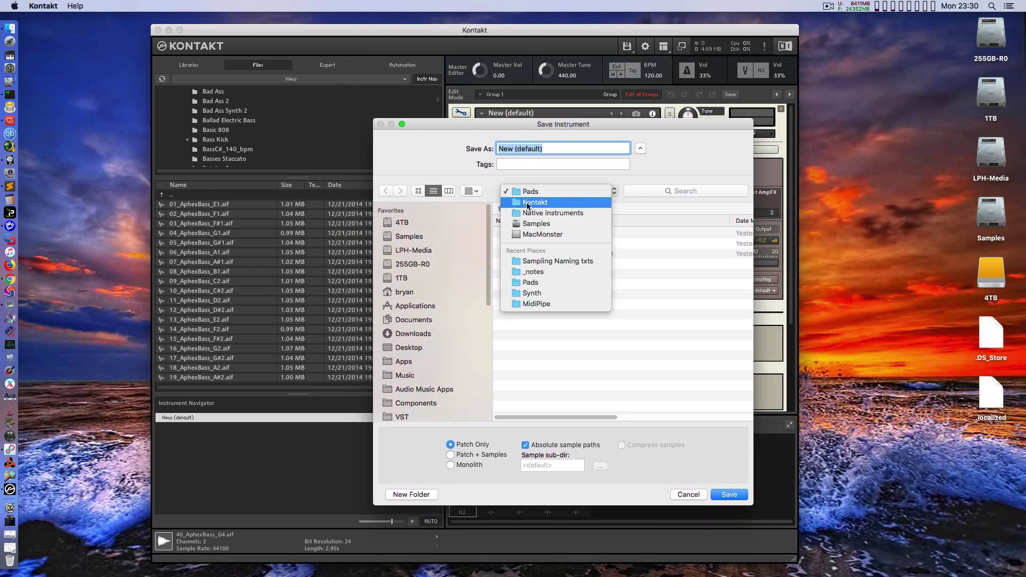
pyautogui.click(532, 203)
pyautogui.click(548, 293)
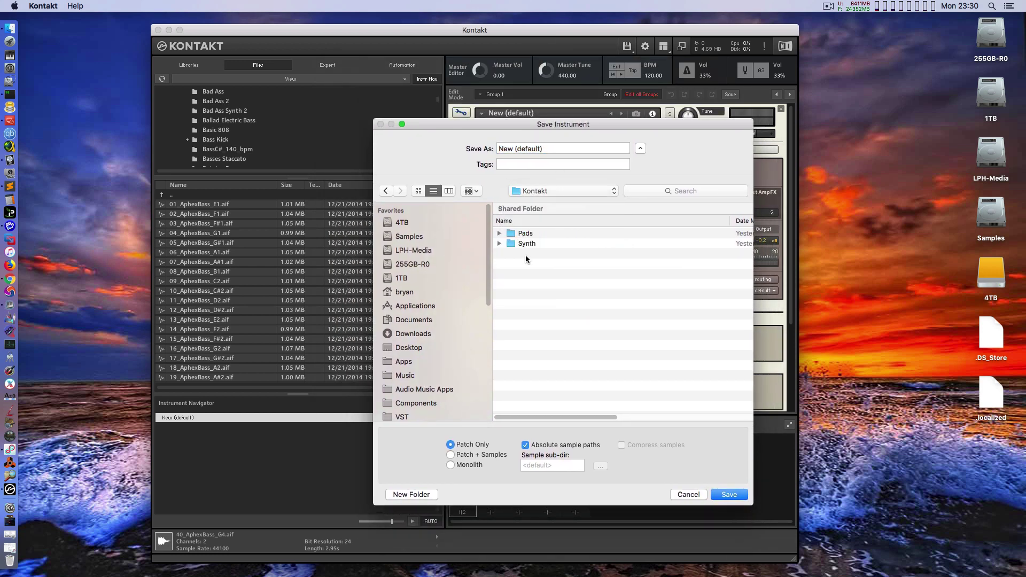
pyautogui.click(499, 243)
pyautogui.click(511, 244)
pyautogui.click(499, 244)
pyautogui.click(411, 496)
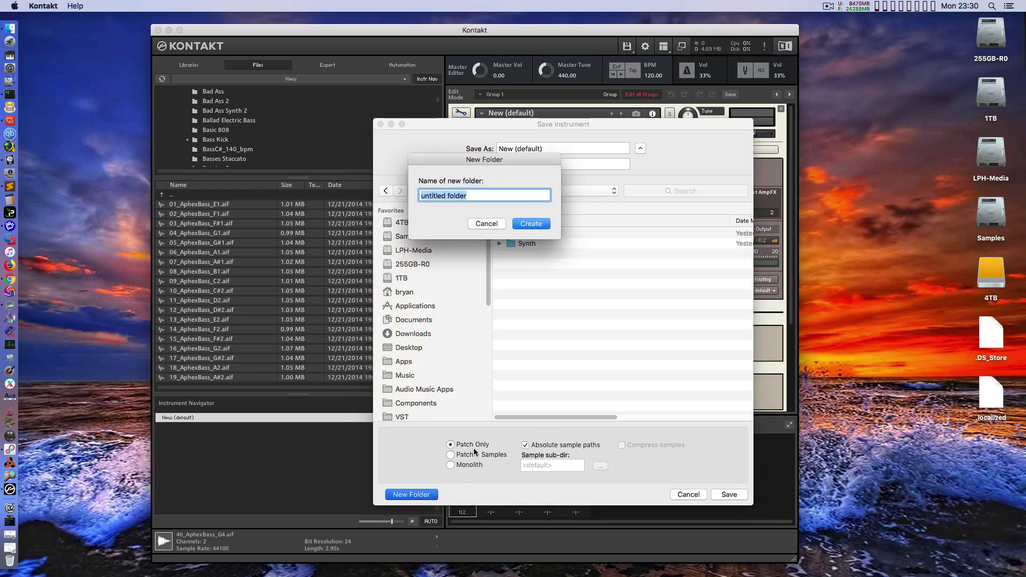
pyautogui.write('Bass')
pyautogui.press('Return')
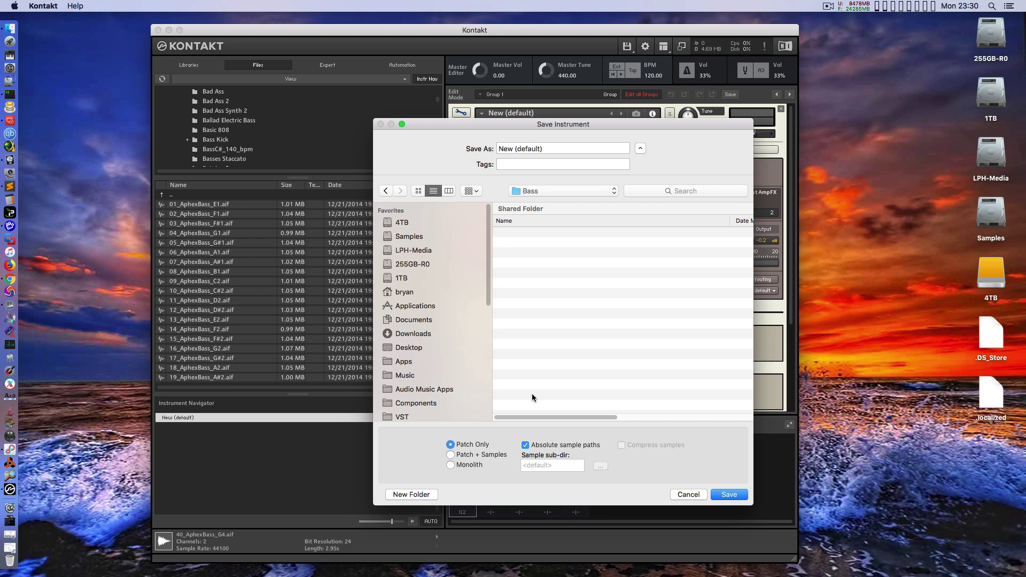
# Save the instrument as a monolith named Big-Aphex-Res-Bass in the Bass folder
pyautogui.click(450, 454)
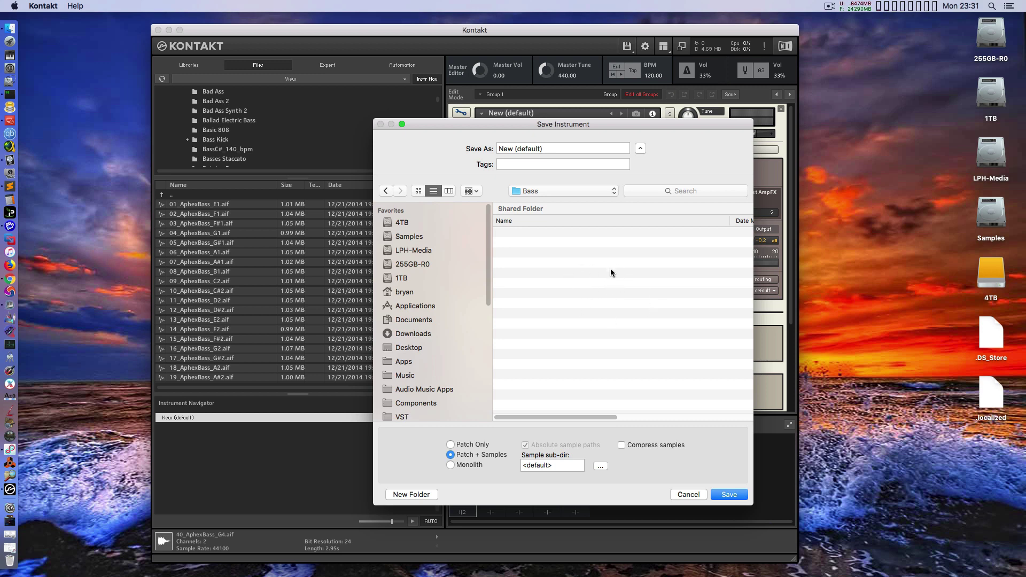
pyautogui.click(451, 465)
pyautogui.moveTo(514, 129); pyautogui.dragTo(554, 142)
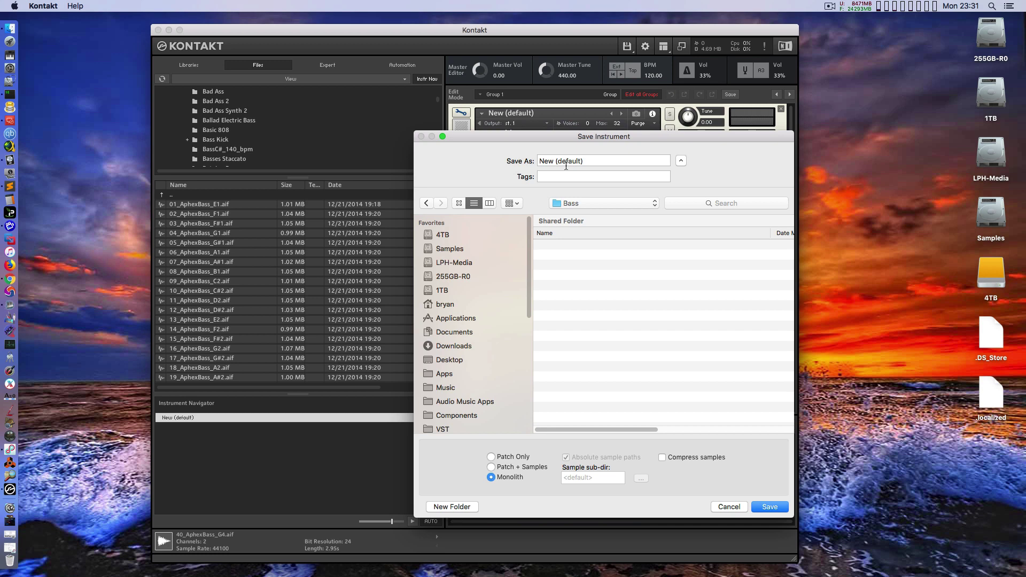
pyautogui.moveTo(518, 138)
pyautogui.mouseDown()
pyautogui.moveTo(541, 138)
pyautogui.moveTo(509, 136)
pyautogui.moveTo(548, 126)
pyautogui.moveTo(560, 148)
pyautogui.moveTo(523, 148)
pyautogui.mouseUp()
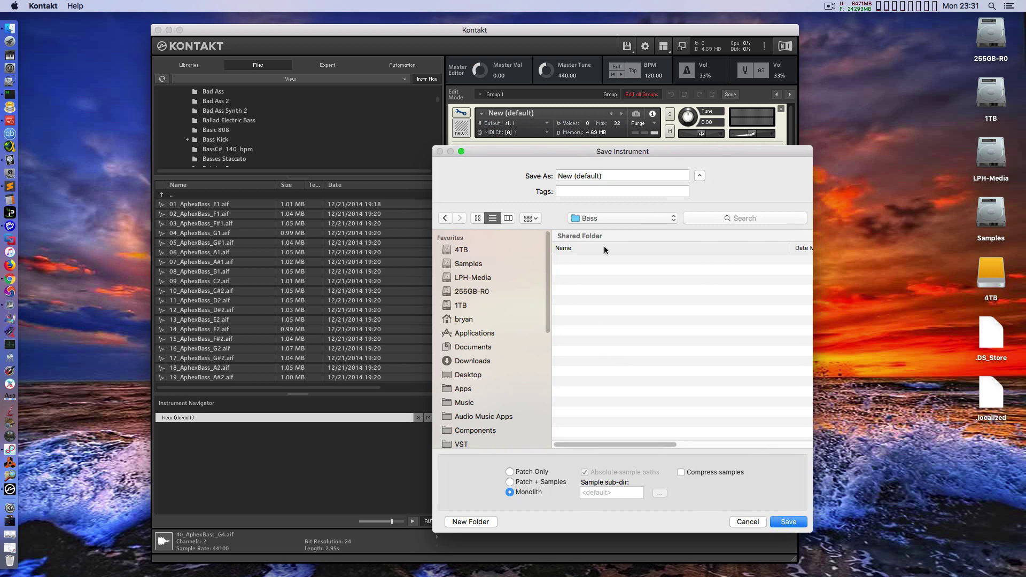
pyautogui.moveTo(604, 176); pyautogui.dragTo(400, 146)
pyautogui.write('BigAphexBass')
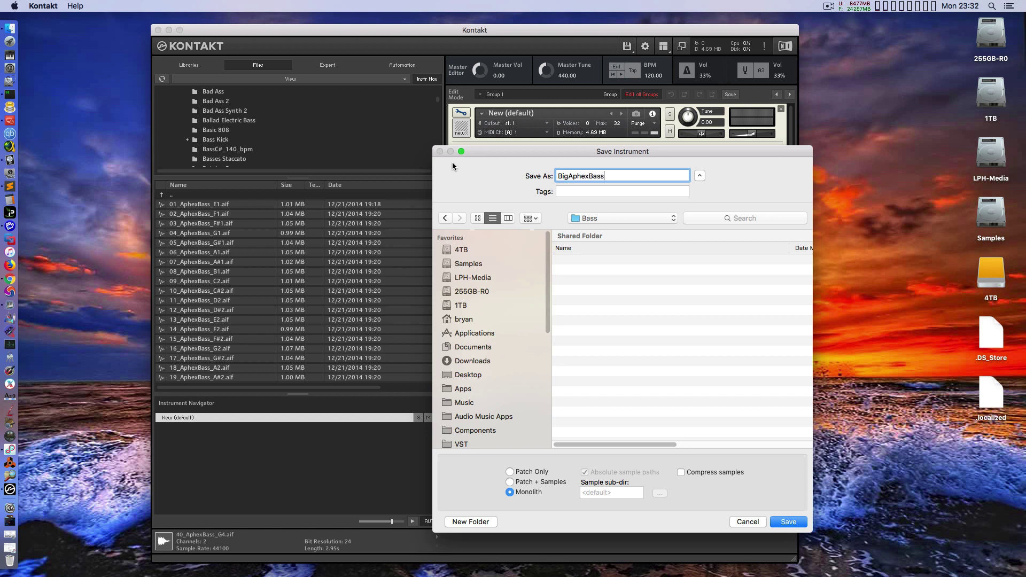
pyautogui.write('01')
pyautogui.write('Res')
pyautogui.write('-')
pyautogui.write('-')
pyautogui.write('-')
pyautogui.click(788, 520)
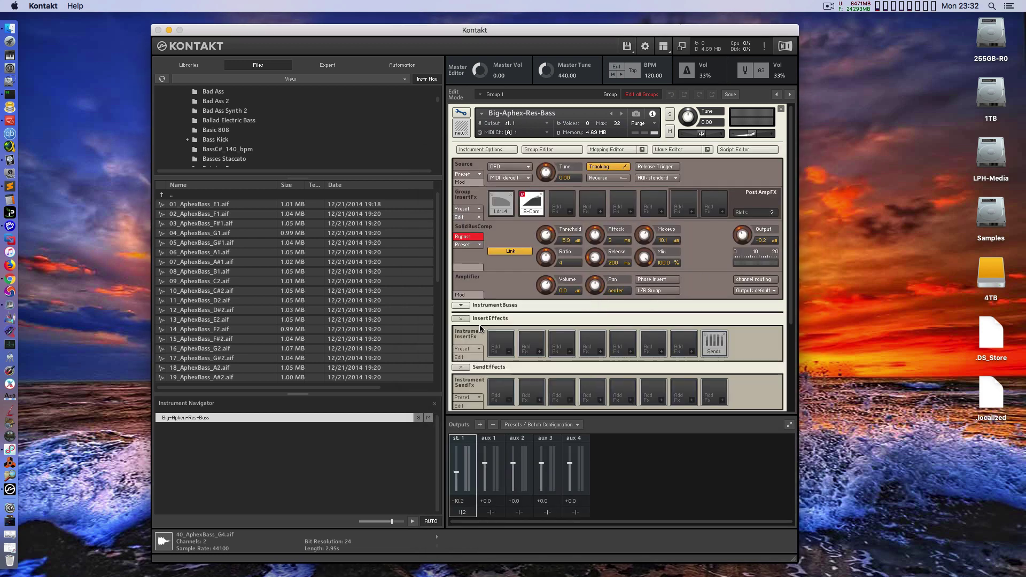
# Switch to Logic Pro, add one software instrument track and load a stereo Kontakt instance on it
pyautogui.moveTo(589, 33); pyautogui.dragTo(564, 46)
pyautogui.moveTo(164, 48); pyautogui.dragTo(151, 47)
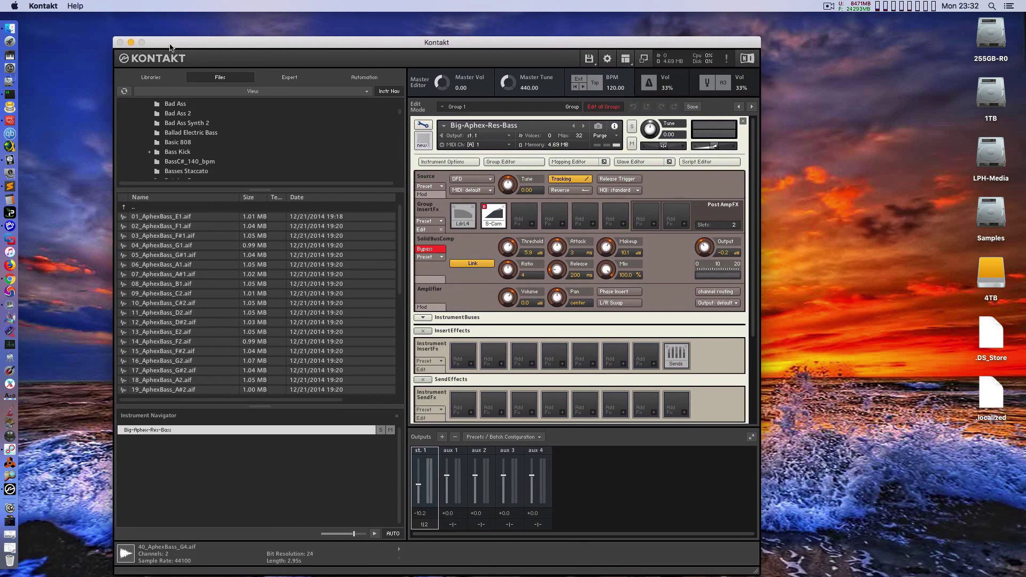
pyautogui.click(849, 209)
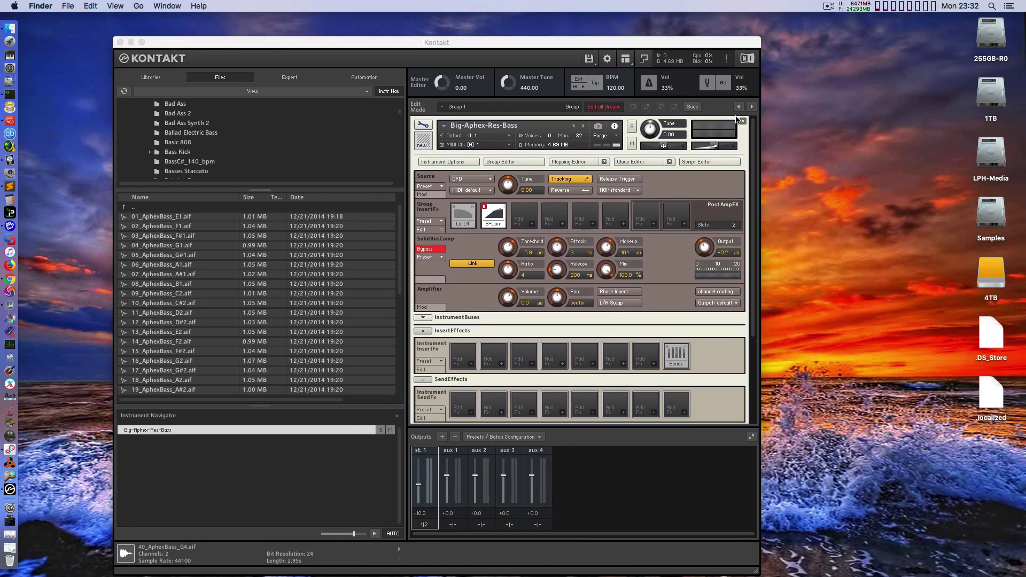
pyautogui.hotkey('ctrl', 'Right')
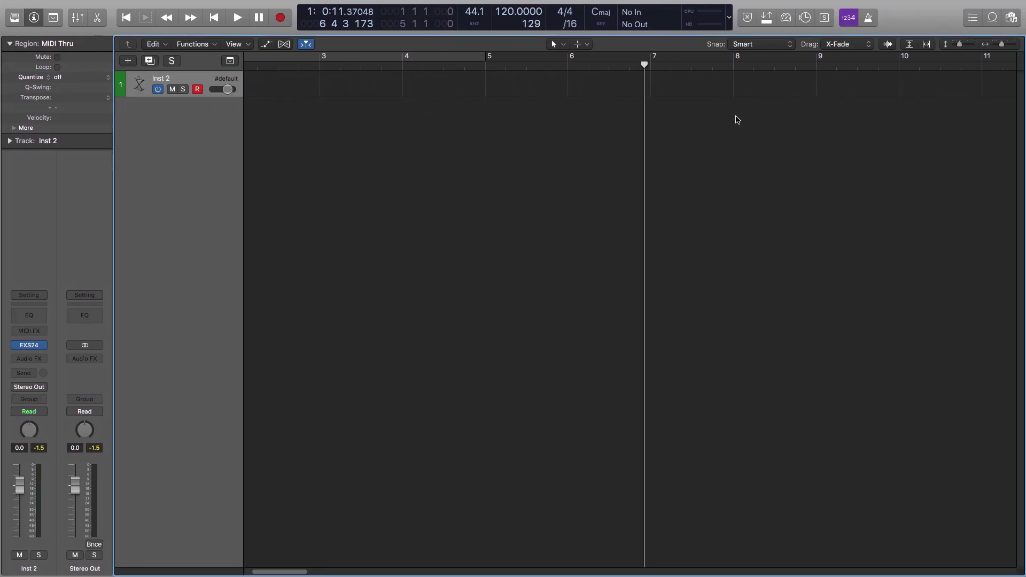
pyautogui.click(130, 61)
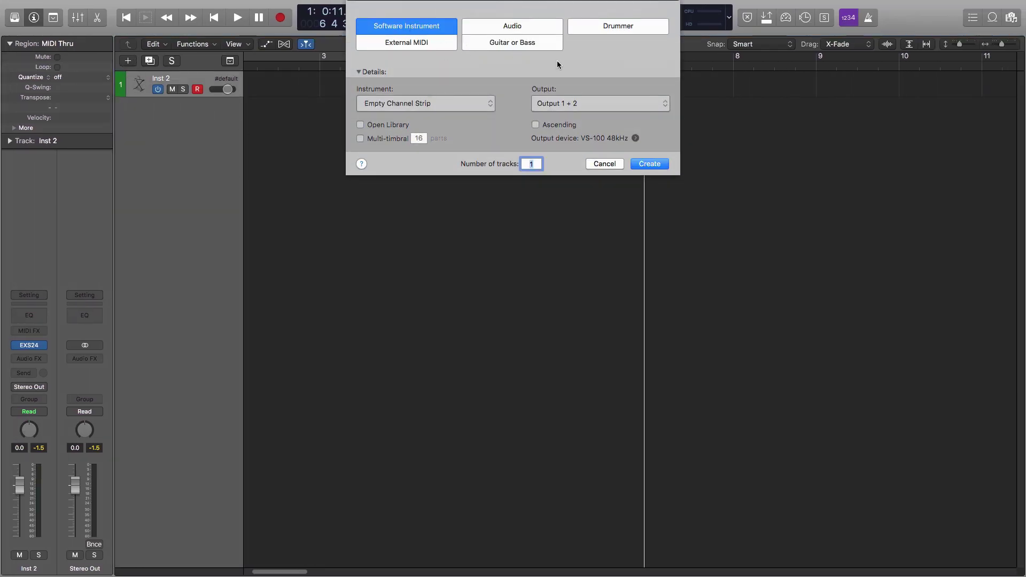
pyautogui.click(655, 168)
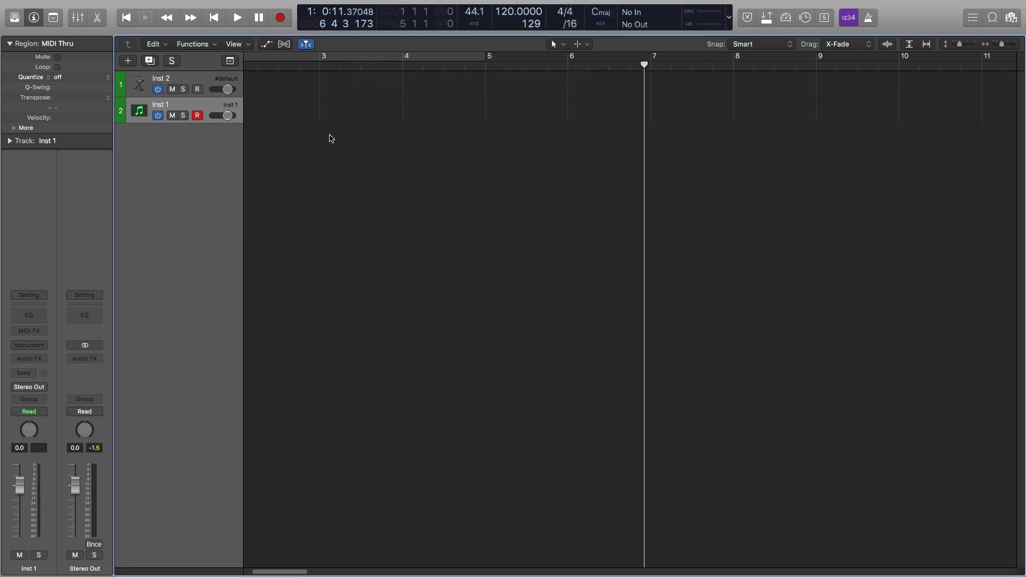
pyautogui.click(41, 346)
pyautogui.moveTo(62, 368)
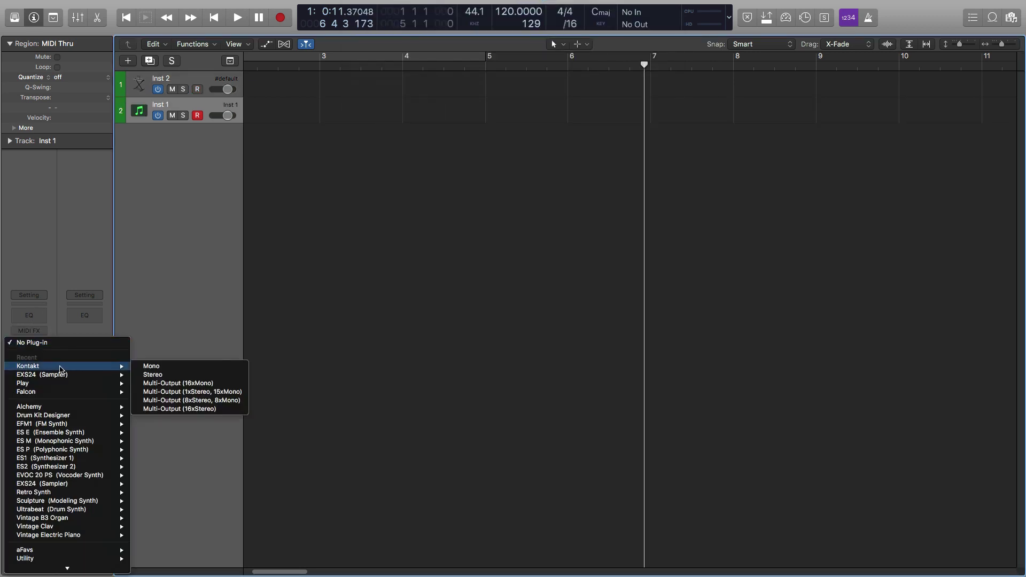
pyautogui.click(152, 374)
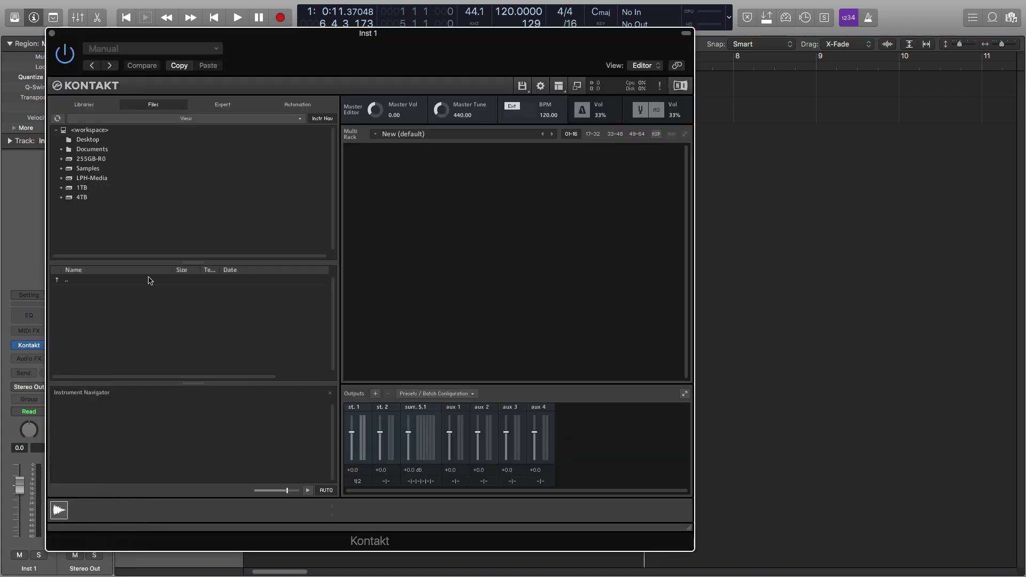
# Load Big-Aphex-Res-Bass.nki from the Native Instruments/Kontakt/Bass folder on the 4TB drive into the empty Kontakt rack
pyautogui.doubleClick(82, 197)
pyautogui.click(97, 199)
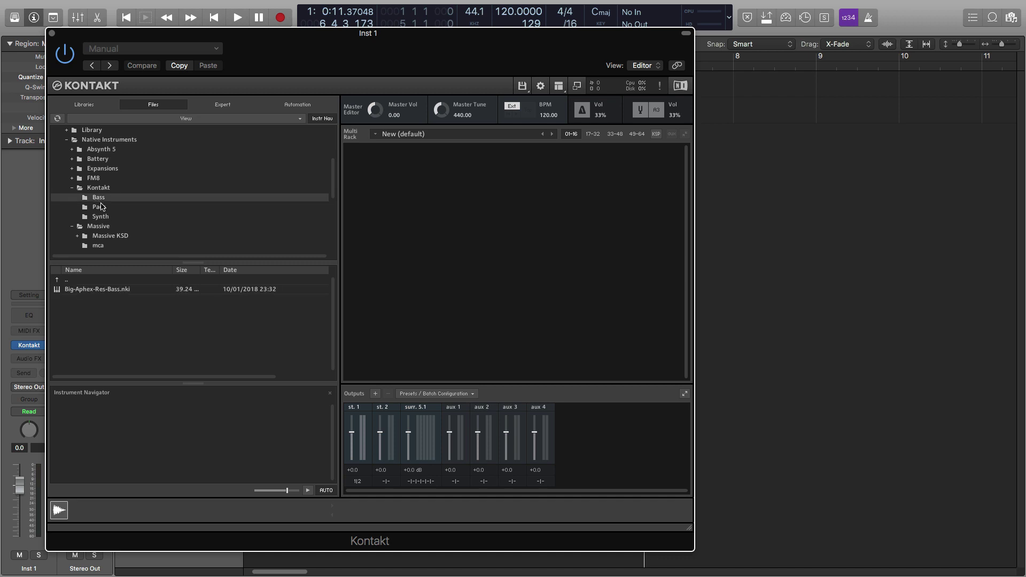
pyautogui.click(84, 295)
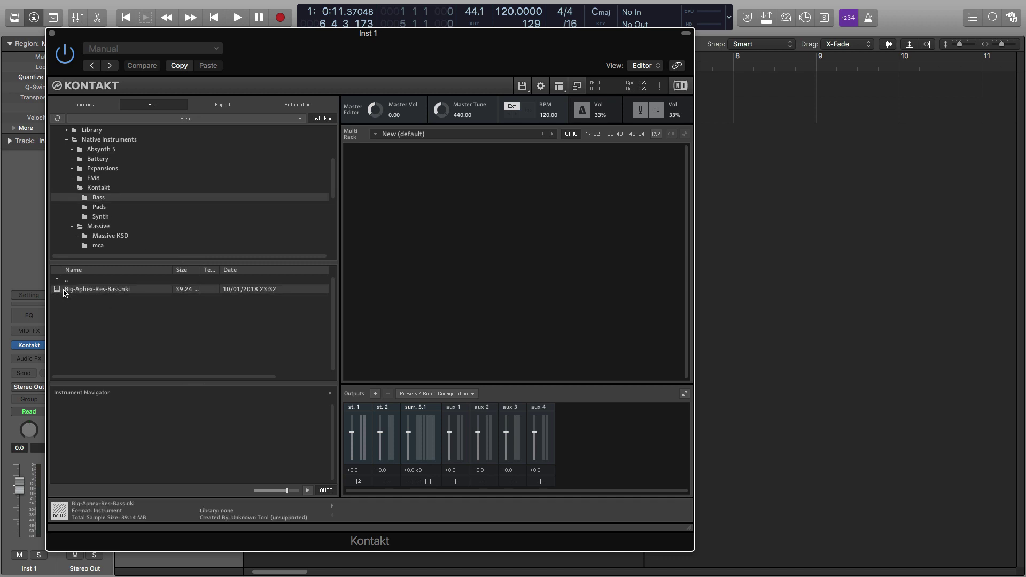
pyautogui.moveTo(63, 292); pyautogui.dragTo(541, 292)
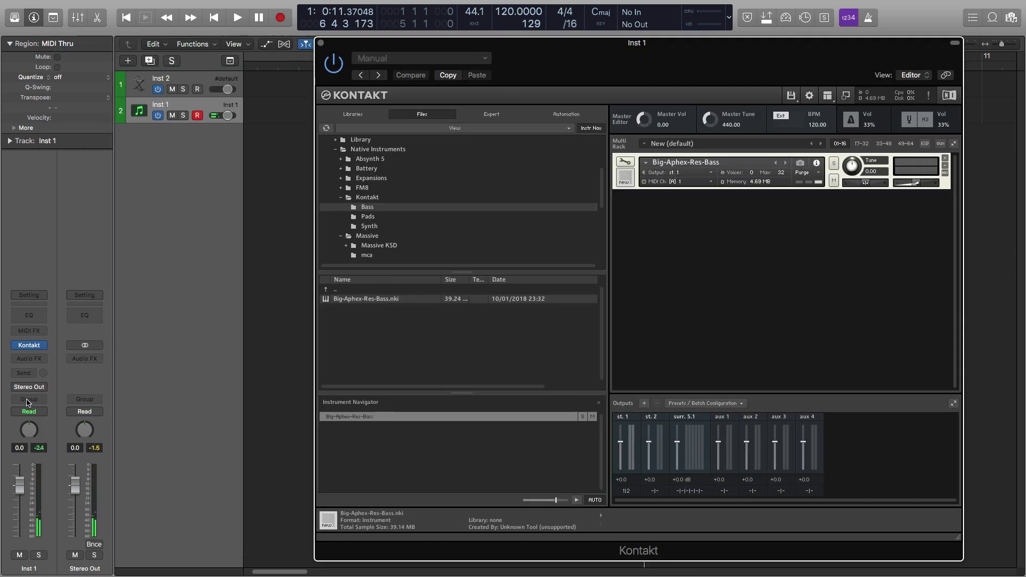
# Send the Inst 1 track to Bus 1, insert the Blackhole reverb on Aux 1 and open its editor
pyautogui.click(39, 378)
pyautogui.moveTo(43, 420)
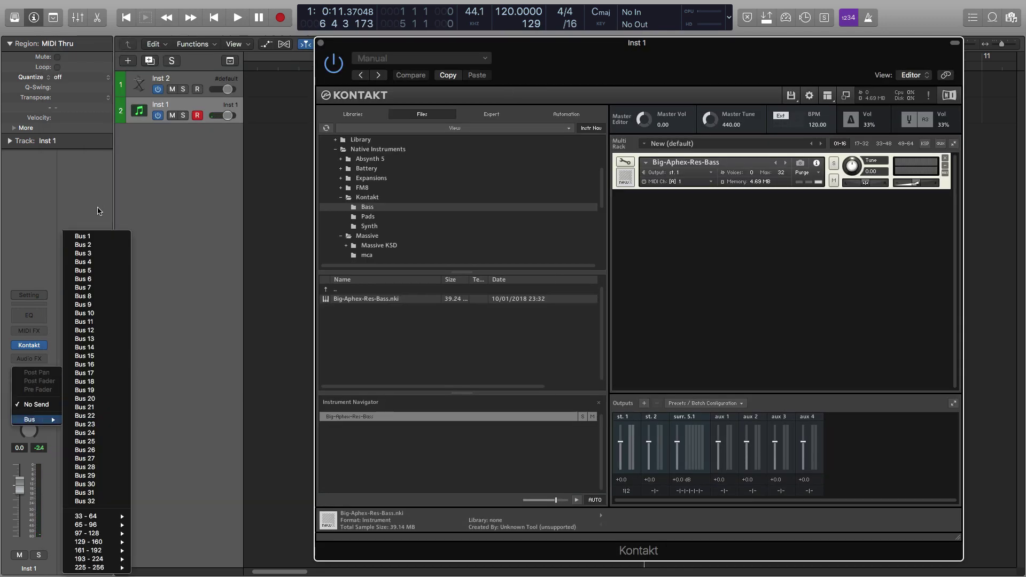
pyautogui.click(96, 241)
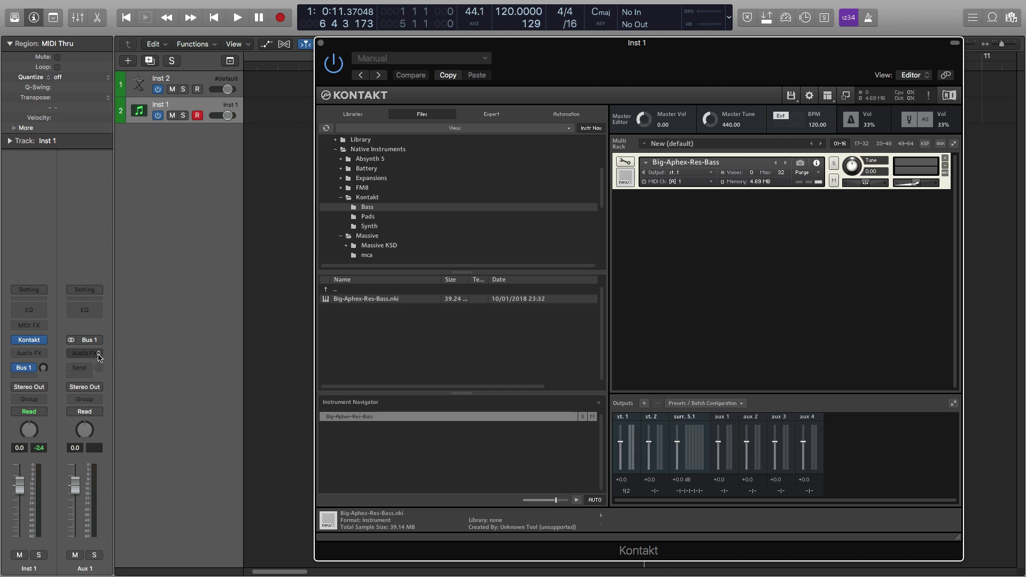
pyautogui.click(91, 353)
pyautogui.click(126, 288)
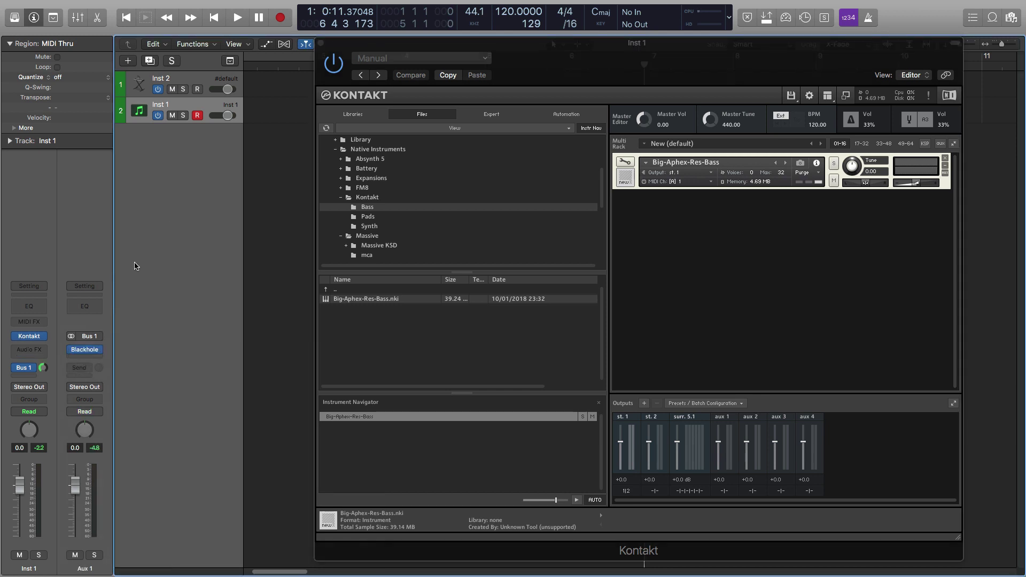
pyautogui.click(85, 350)
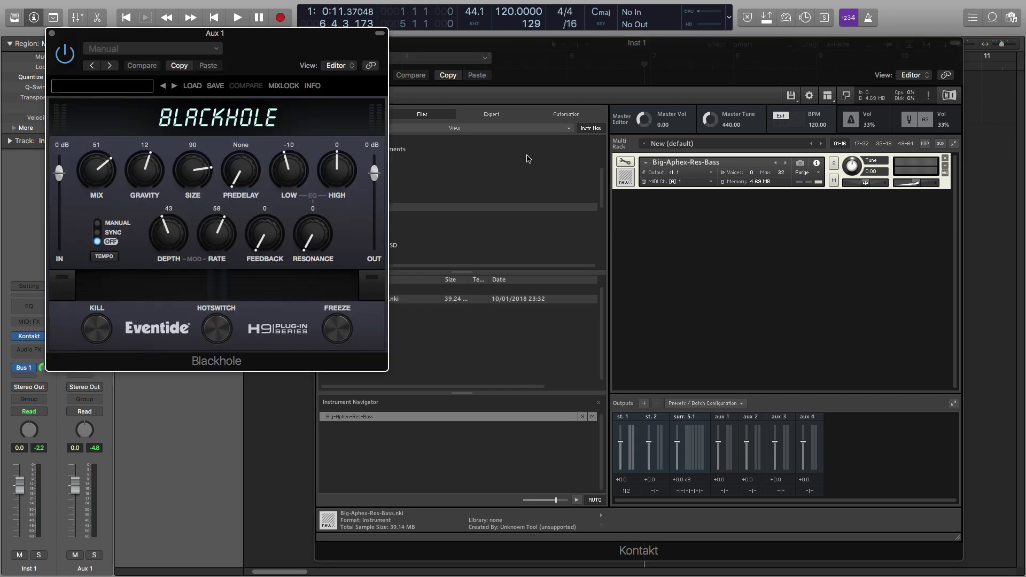
pyautogui.moveTo(233, 33); pyautogui.dragTo(596, 122)
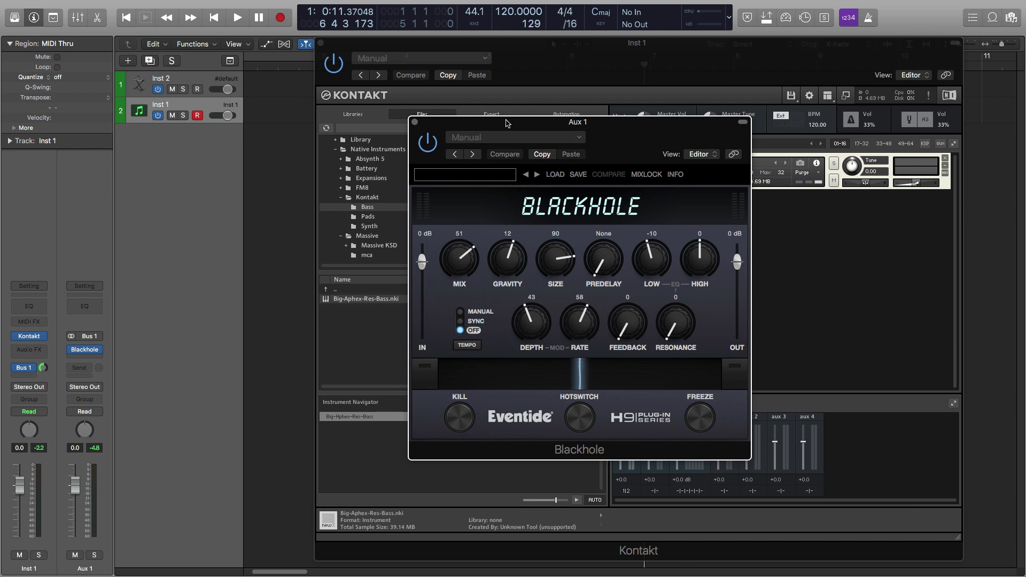
pyautogui.moveTo(505, 120); pyautogui.dragTo(359, 117)
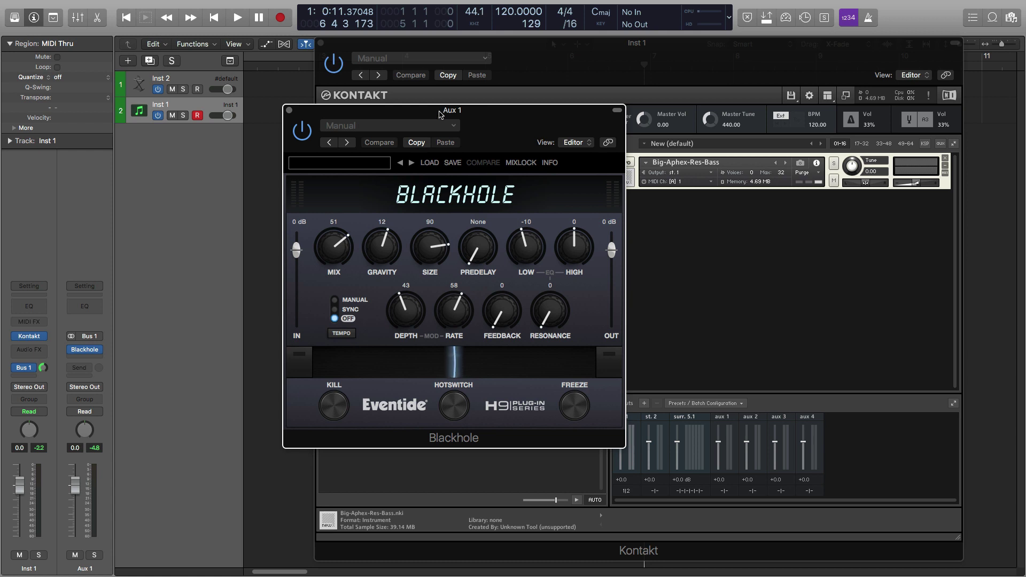
pyautogui.moveTo(407, 111); pyautogui.dragTo(394, 129)
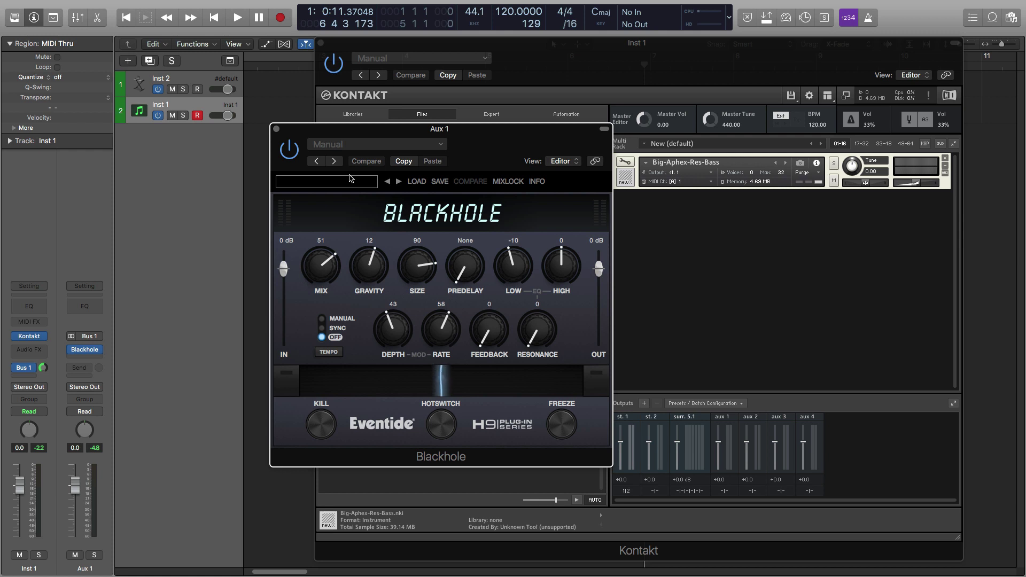
pyautogui.moveTo(439, 130); pyautogui.dragTo(449, 144)
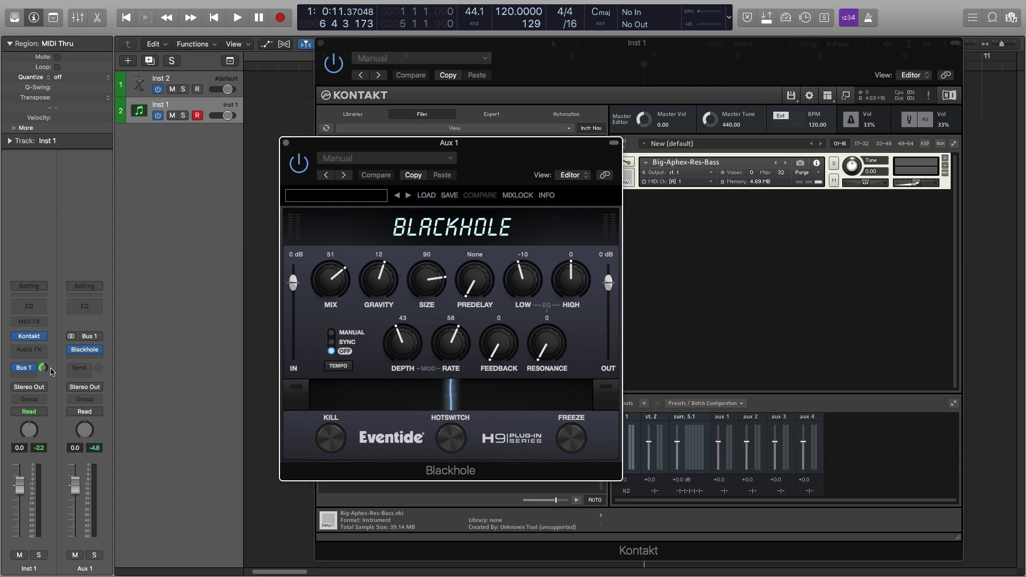
pyautogui.click(37, 350)
pyautogui.moveTo(269, 424)
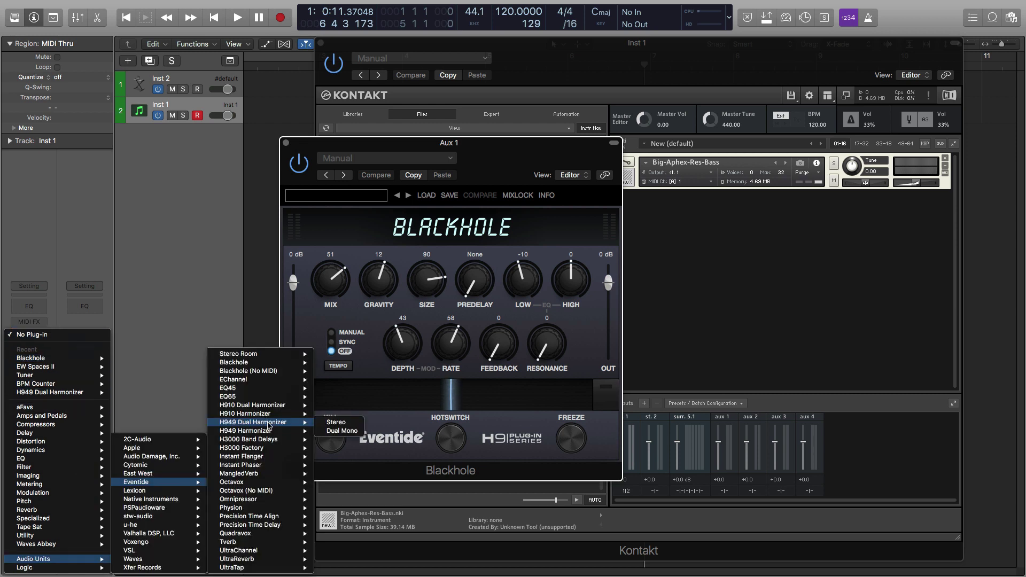
pyautogui.moveTo(267, 441)
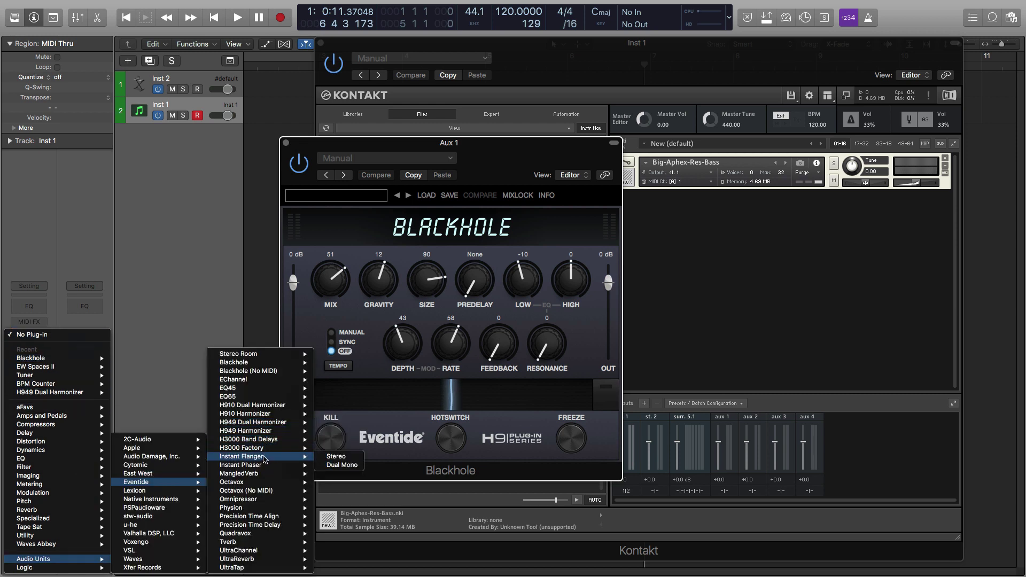
pyautogui.moveTo(250, 466)
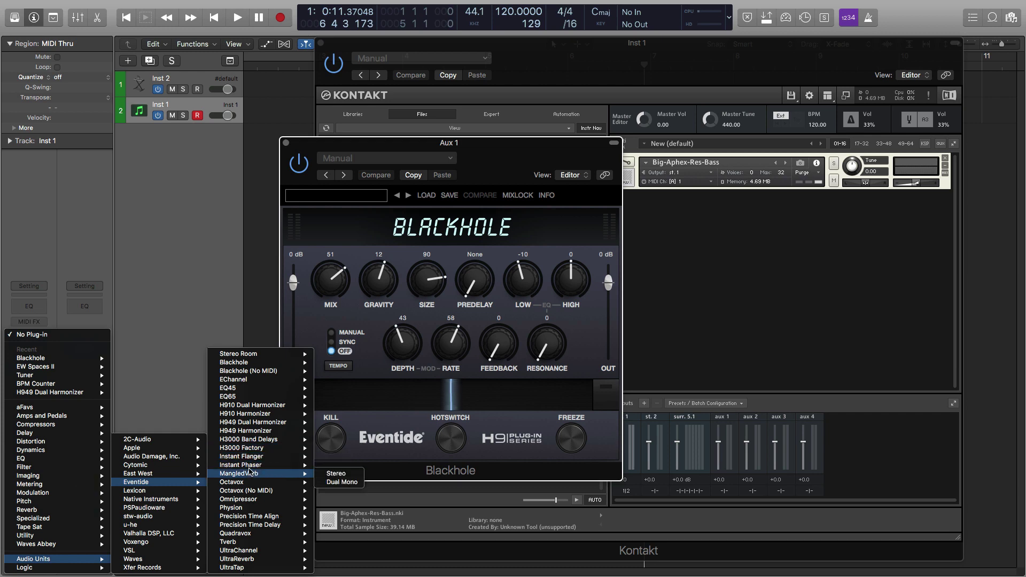
pyautogui.click(198, 296)
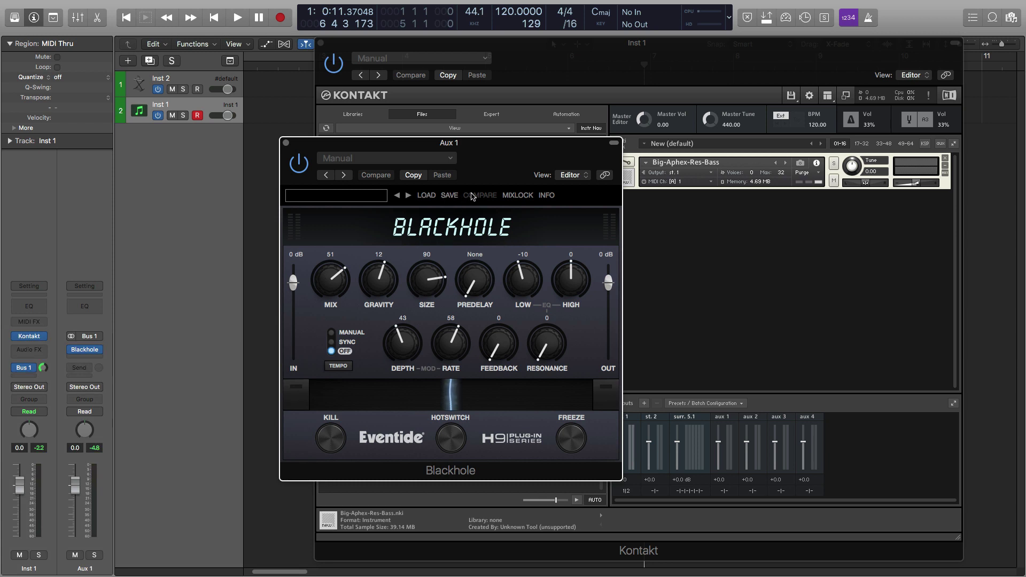
# Load the Dark Matter factory preset in the Blackhole reverb on Aux 1
pyautogui.click(379, 201)
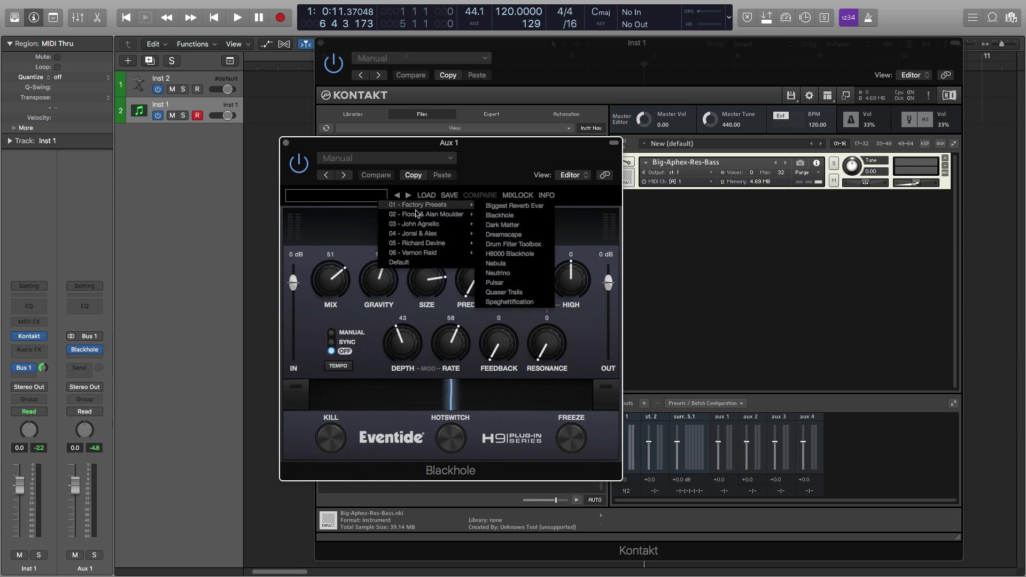
pyautogui.moveTo(431, 257)
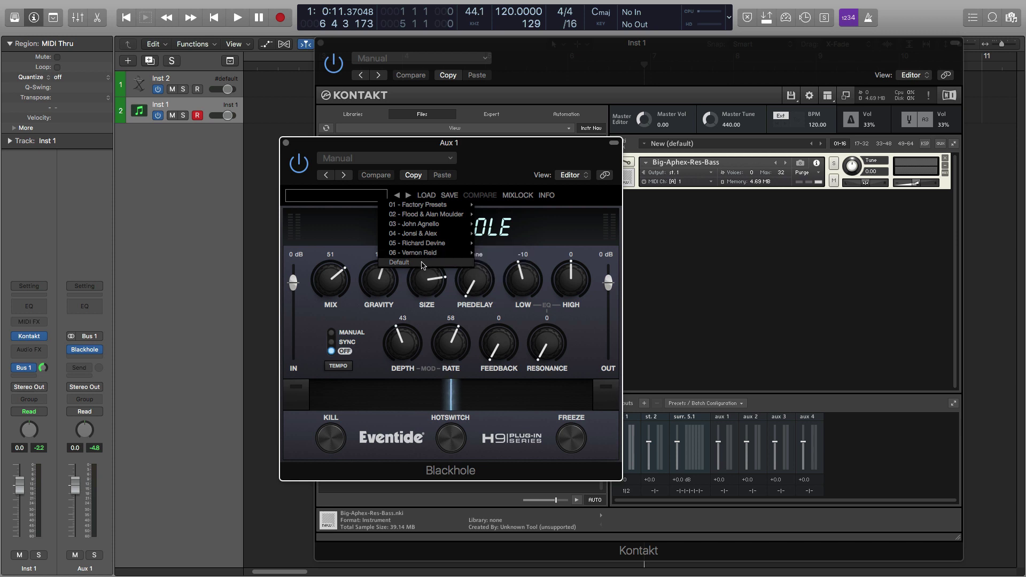
pyautogui.moveTo(427, 204)
pyautogui.click(532, 229)
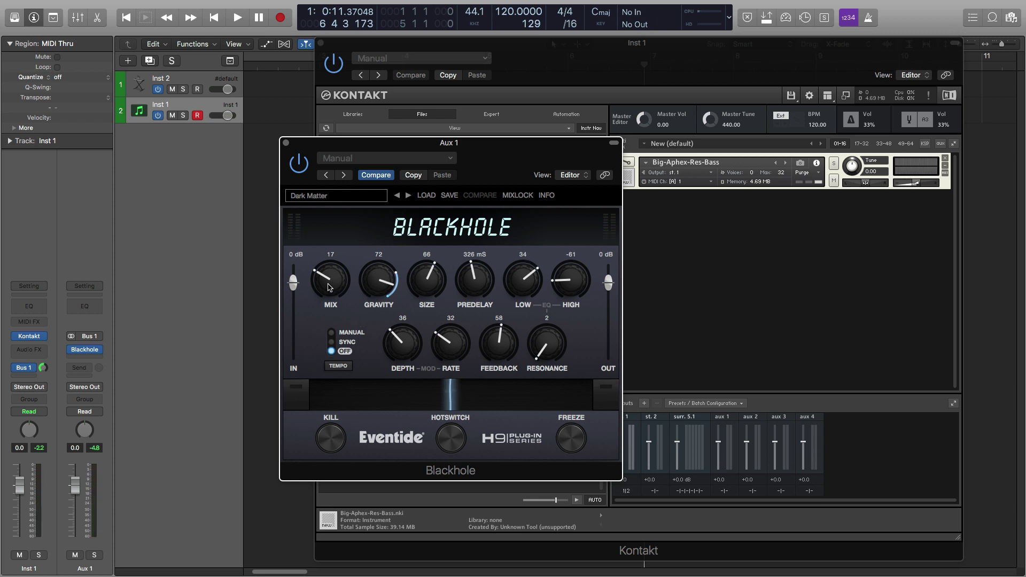
# Set the Blackhole reverb's mix to 42, then close its editor to return to the Kontakt window
pyautogui.moveTo(330, 287); pyautogui.dragTo(329, 215)
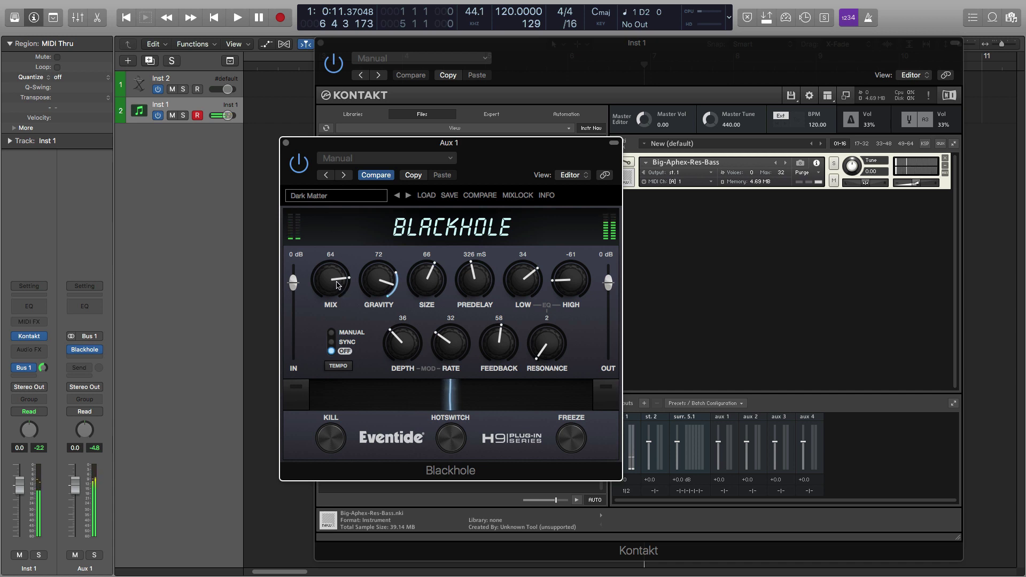
pyautogui.moveTo(329, 268); pyautogui.dragTo(327, 278)
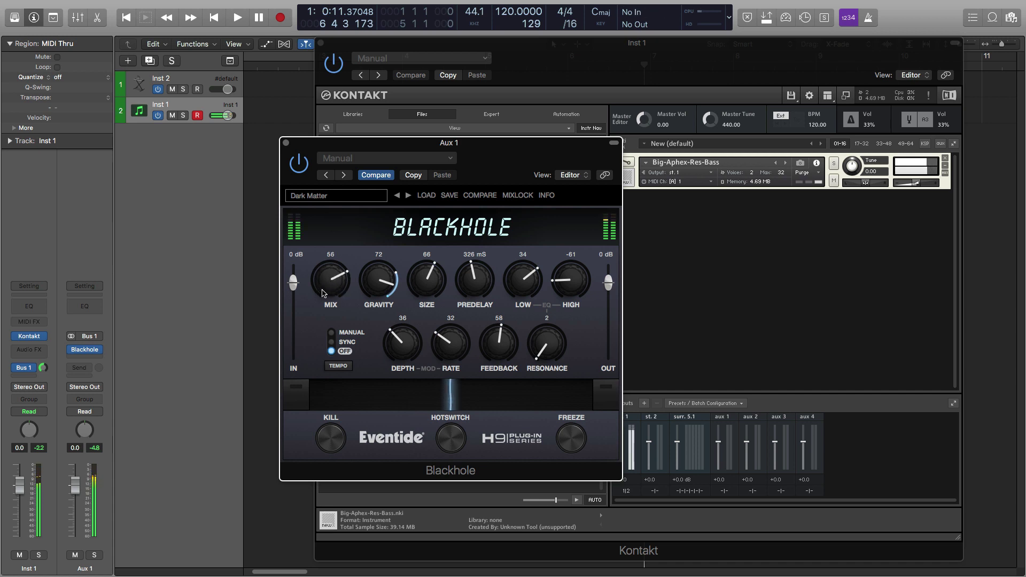
pyautogui.moveTo(323, 294); pyautogui.dragTo(328, 303)
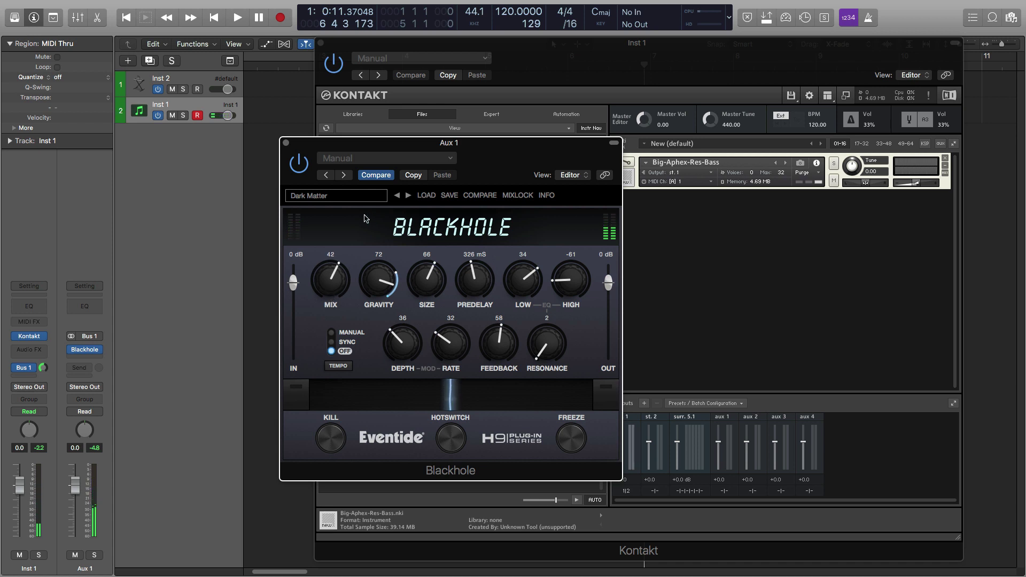
pyautogui.click(286, 143)
pyautogui.moveTo(518, 44); pyautogui.dragTo(419, 42)
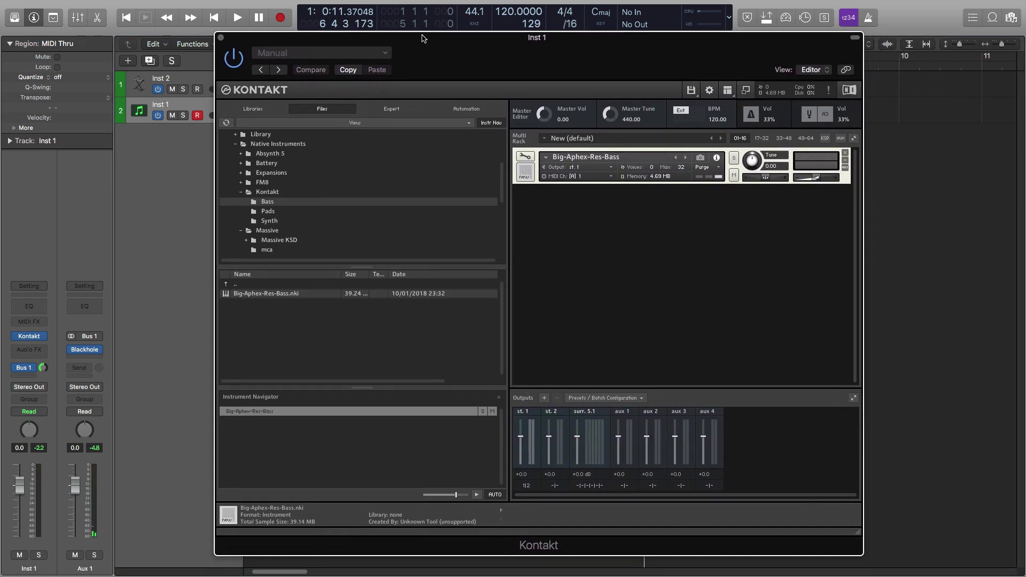